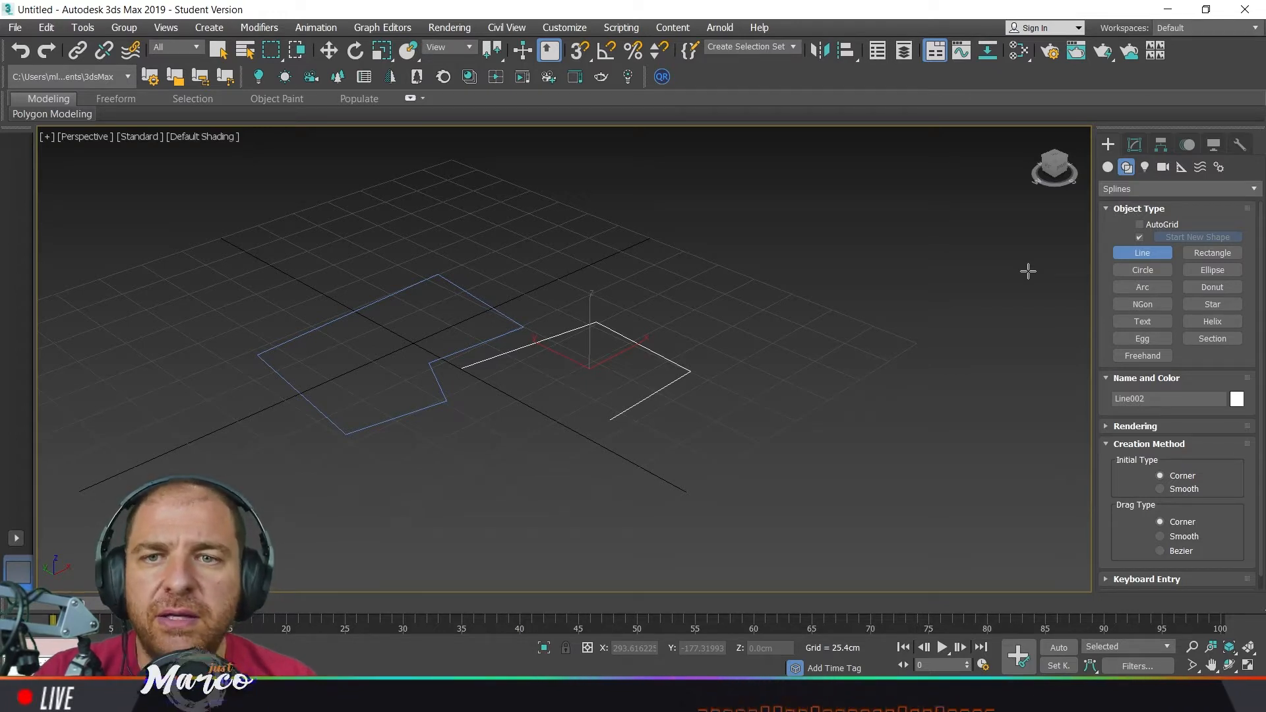
- Make the selected open line renderable by enabling it in both the renderer and the viewport
{"action": "left_click", "coordinate": [1135, 145]}
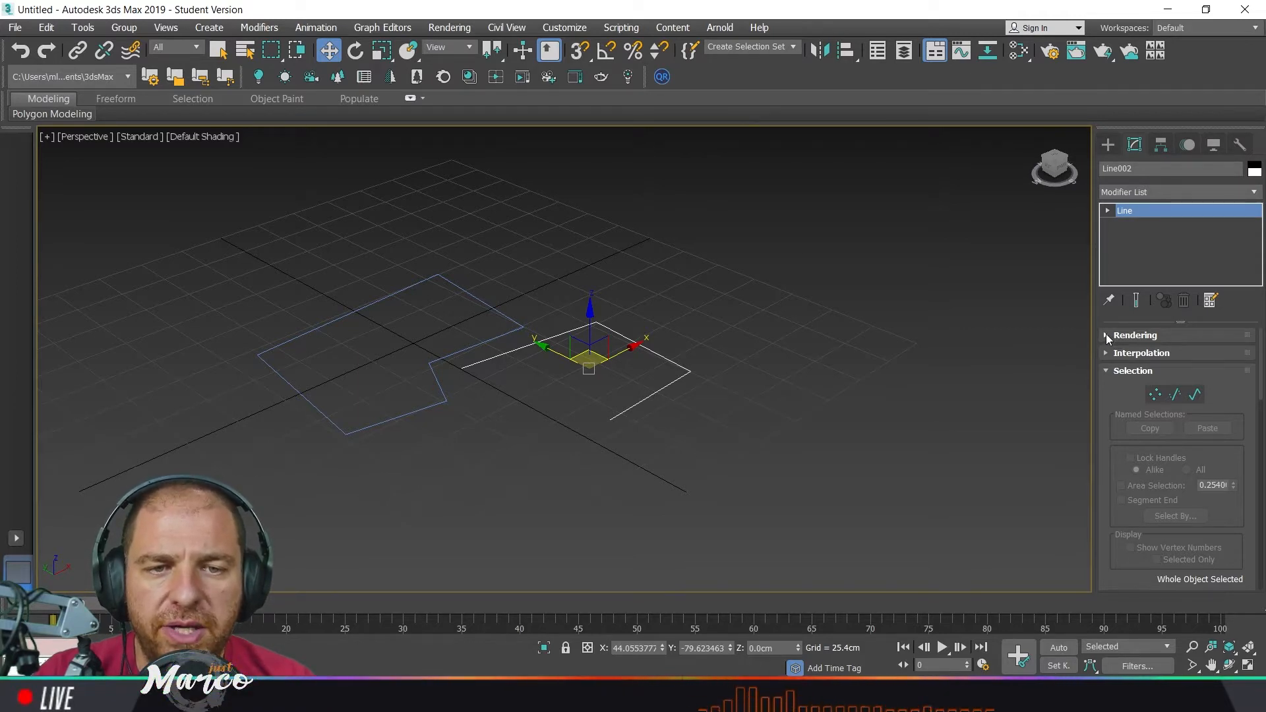
{"action": "left_click", "coordinate": [1106, 335]}
{"action": "left_click_drag", "start_coordinate": [1127, 381], "coordinate": [1119, 506]}
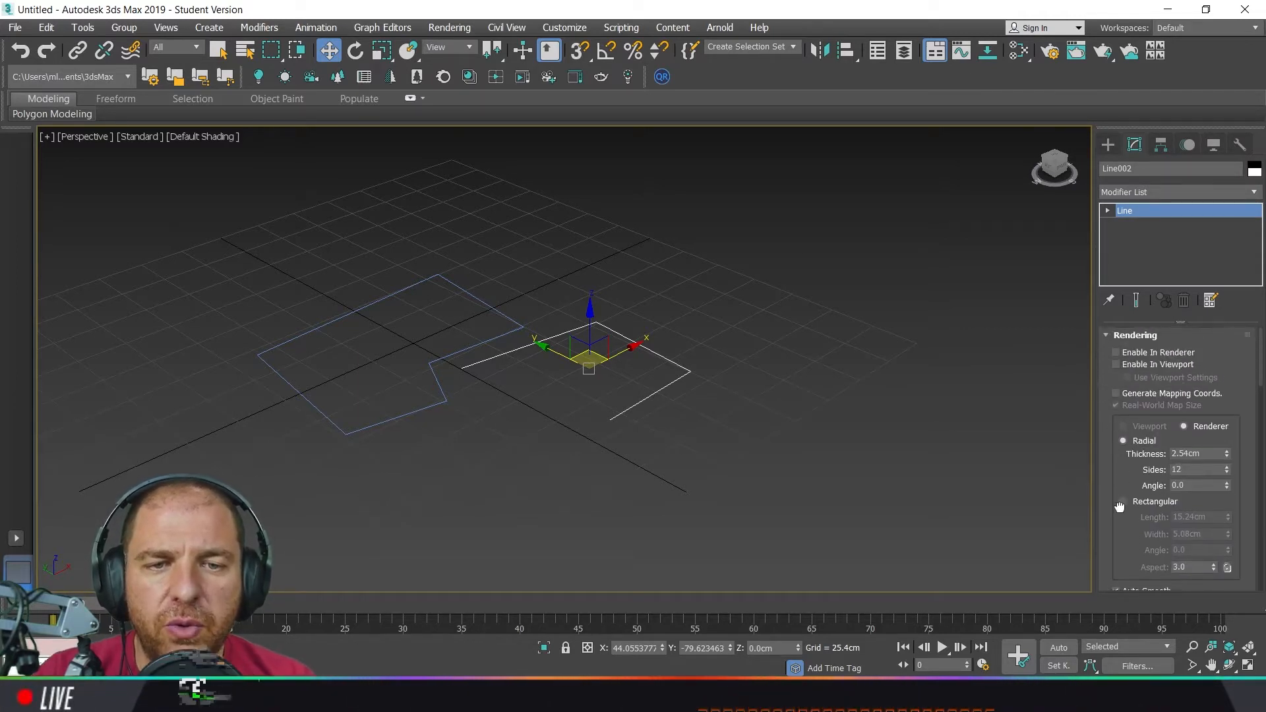
{"action": "left_click", "coordinate": [1116, 365]}
{"action": "scroll", "coordinate": [643, 401], "scroll_direction": "up", "scroll_amount": 5}
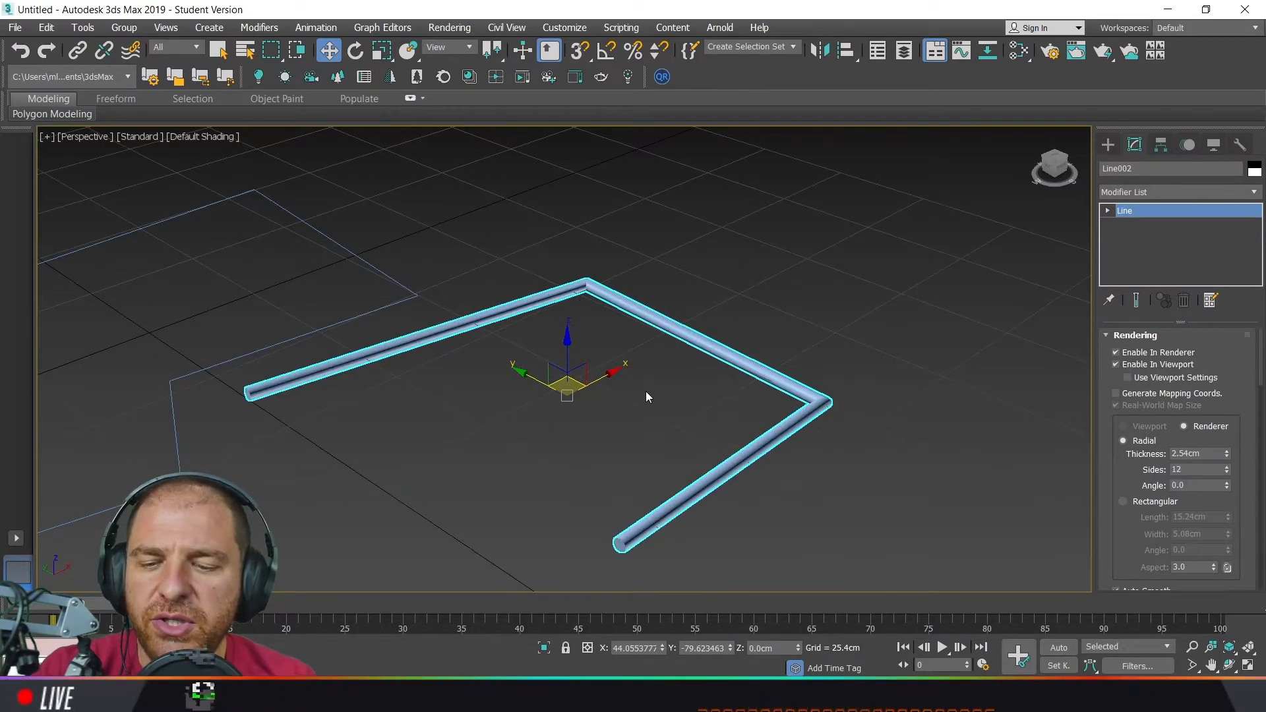
{"action": "mouse_move", "coordinate": [518, 370]}
{"action": "middle_mouse_down", "text": "alt"}
{"action": "mouse_move", "coordinate": [567, 359]}
{"action": "mouse_move", "coordinate": [532, 358]}
{"action": "middle_mouse_up", "text": "alt"}
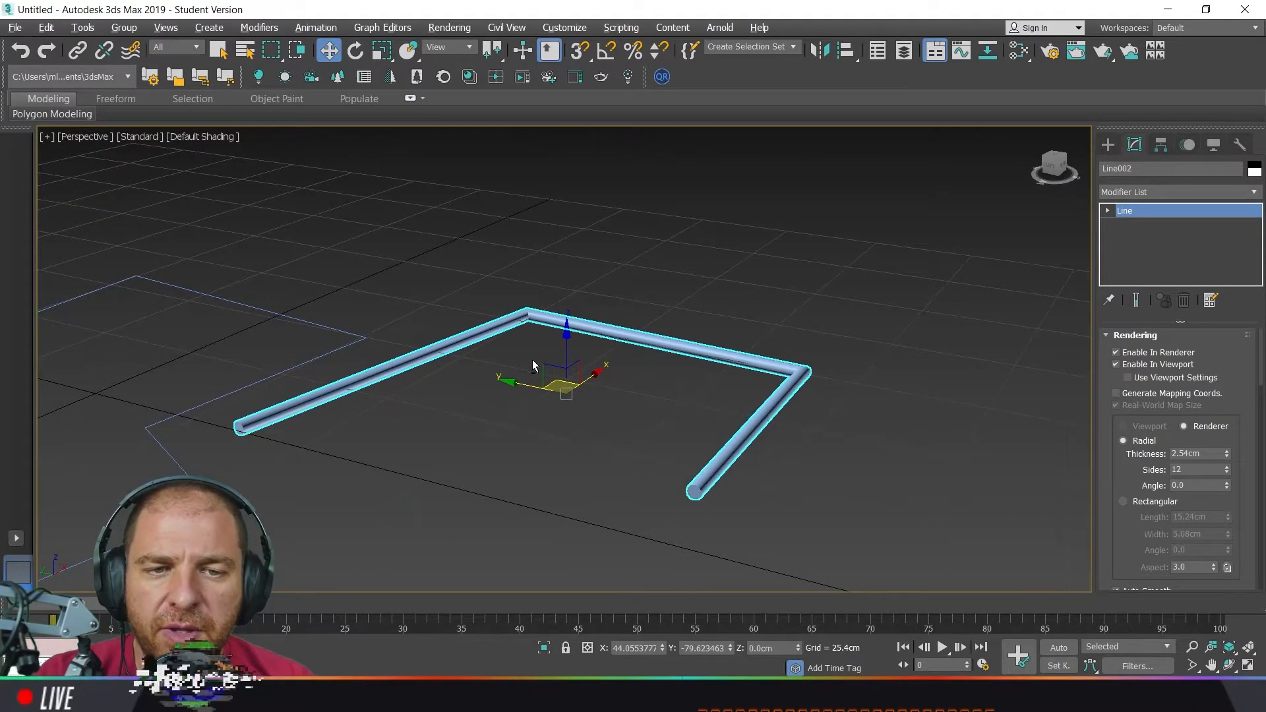
- Try the rectangular section, then give the open line a radial one about 7.34 cm thick with 3 sides and an angle of about -100.38
{"action": "left_click_drag", "start_coordinate": [1120, 479], "coordinate": [1122, 411]}
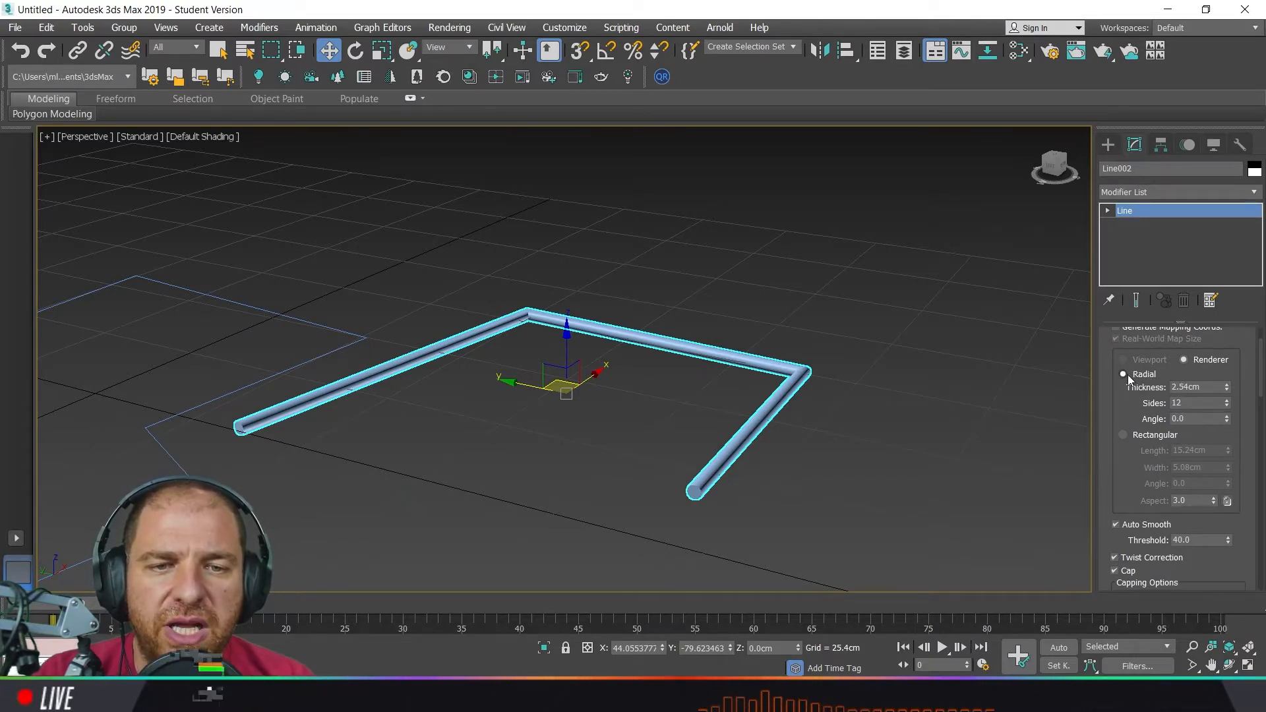
{"action": "left_click", "coordinate": [1123, 434]}
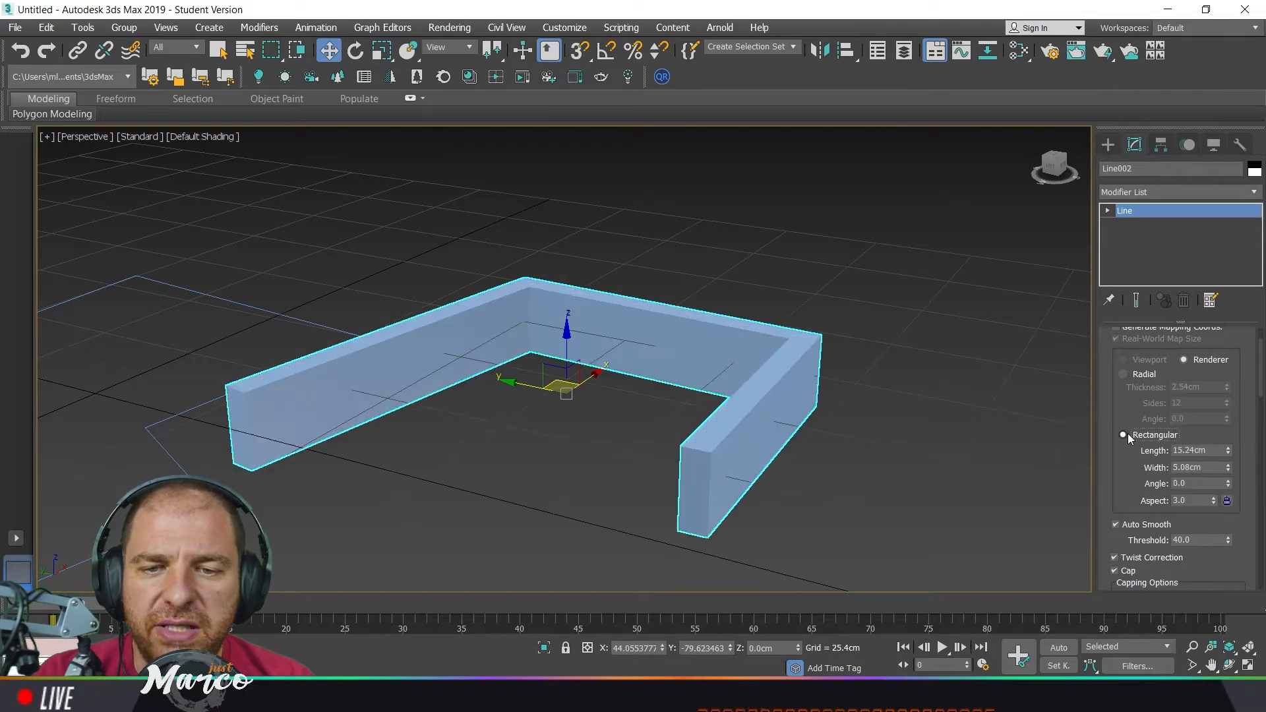
{"action": "left_click", "coordinate": [1124, 374]}
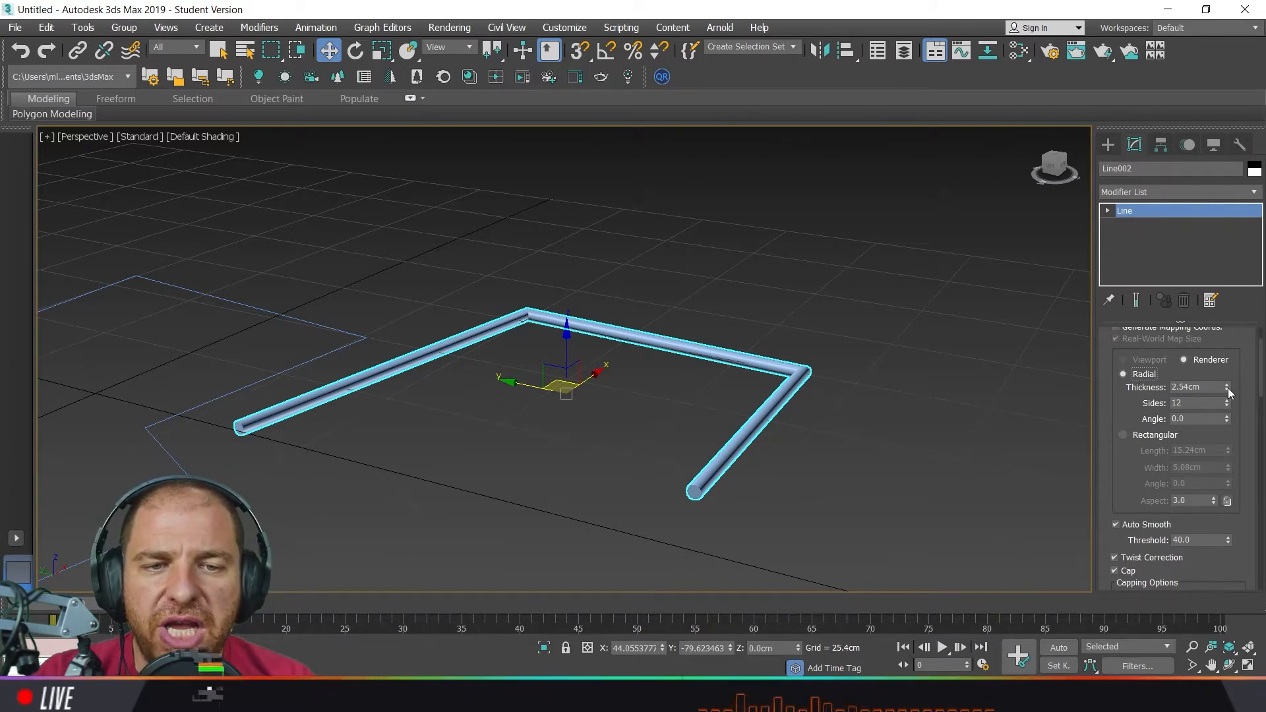
{"action": "left_click_drag", "start_coordinate": [1228, 388], "coordinate": [1236, 264]}
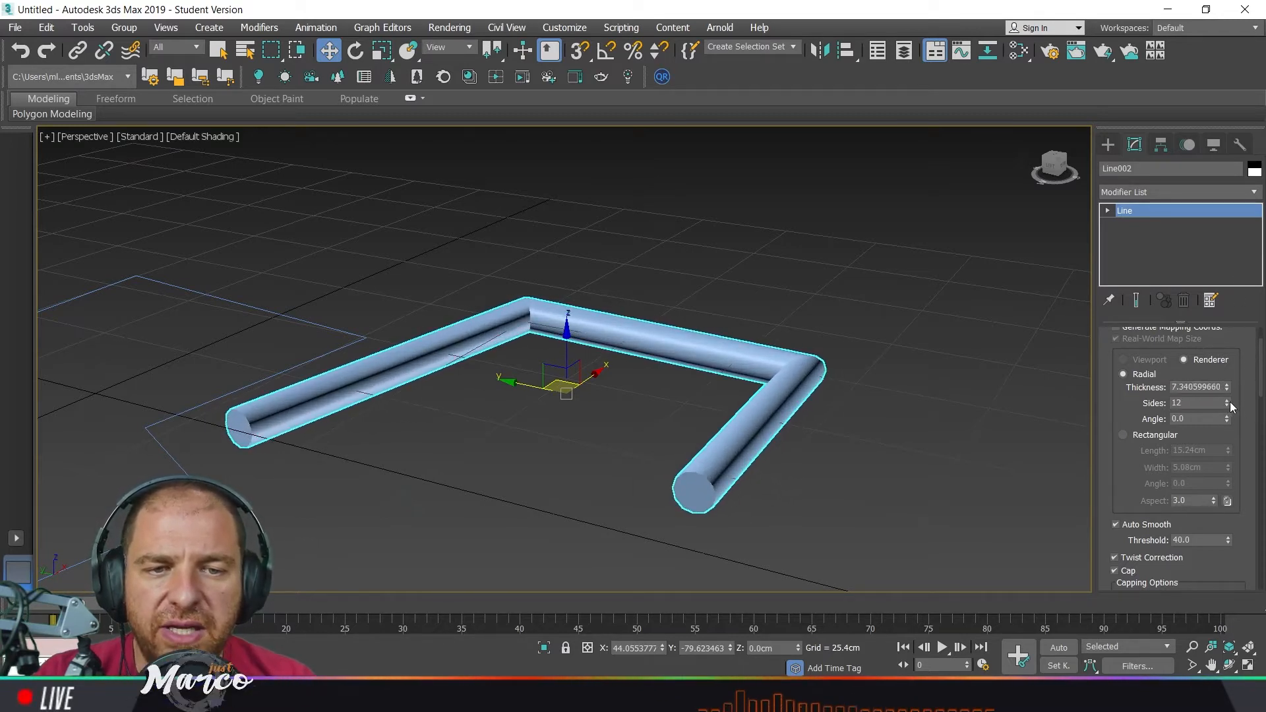
{"action": "left_click_drag", "start_coordinate": [1228, 402], "coordinate": [1062, 472]}
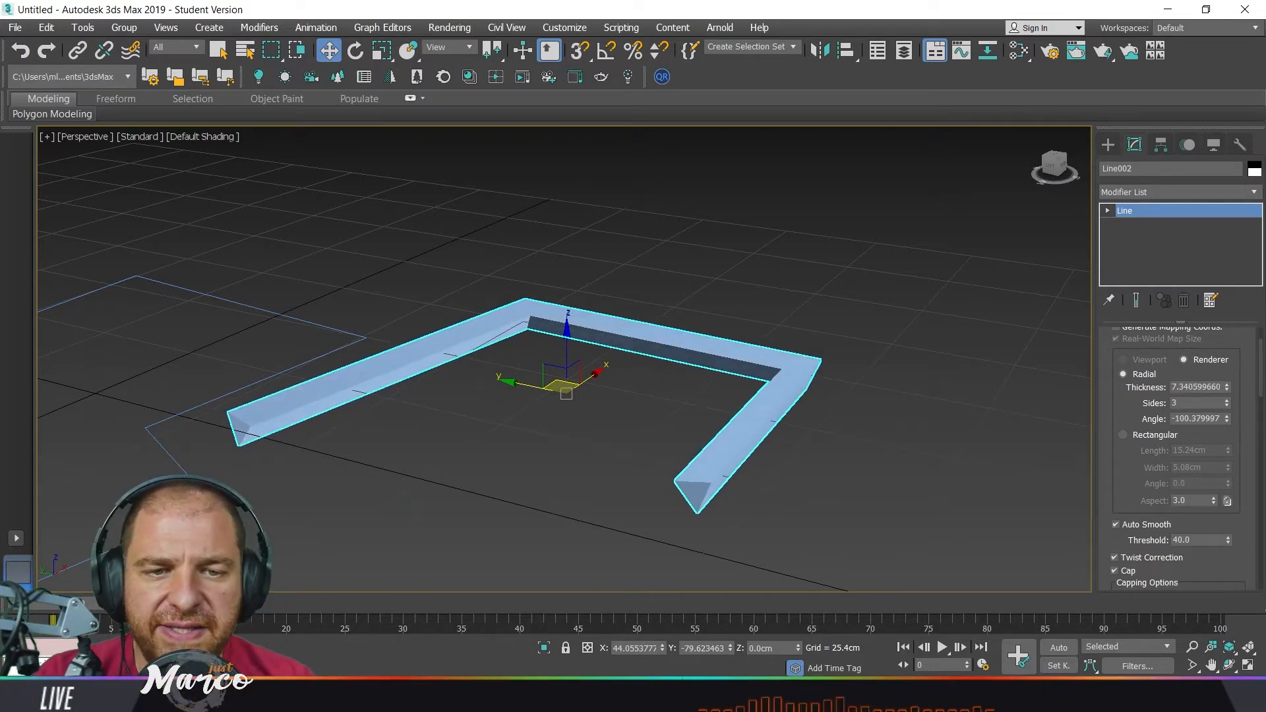
- Switch the open line to a rectangular section with a length of about 21.34 cm and an angle of about -35.69
{"action": "left_click", "coordinate": [1147, 436]}
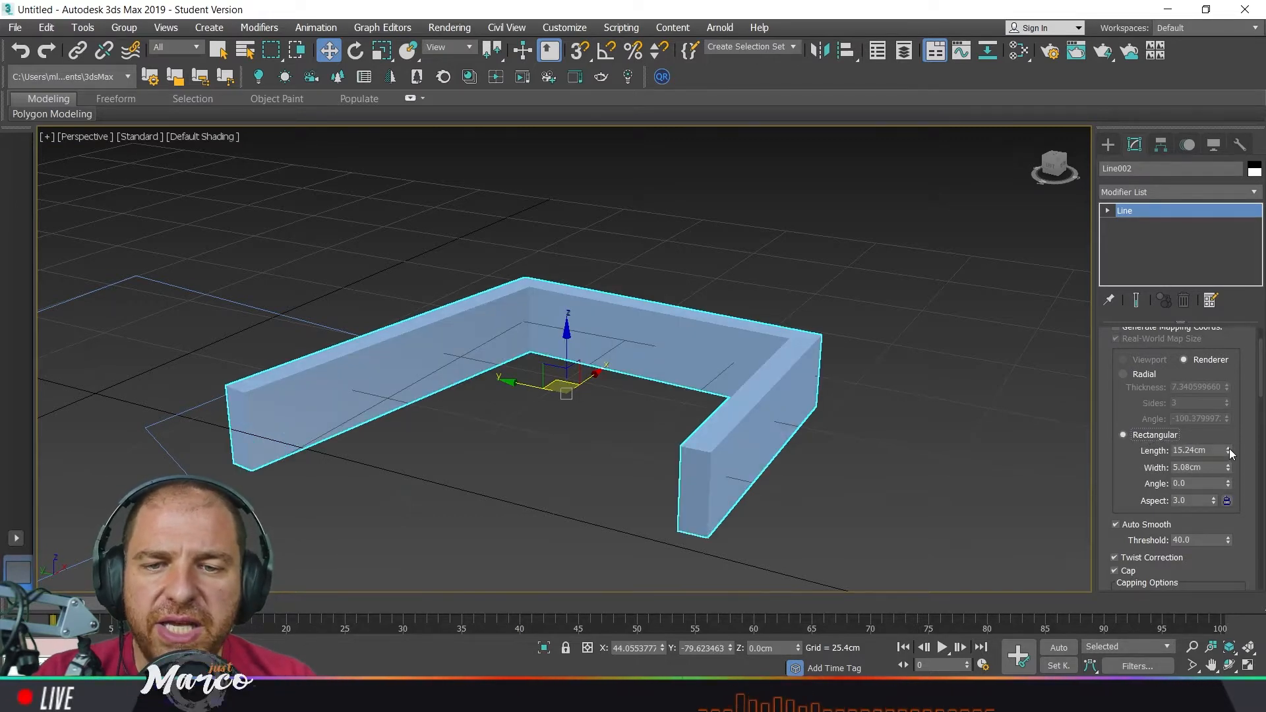
{"action": "left_click_drag", "start_coordinate": [1229, 451], "coordinate": [1229, 422]}
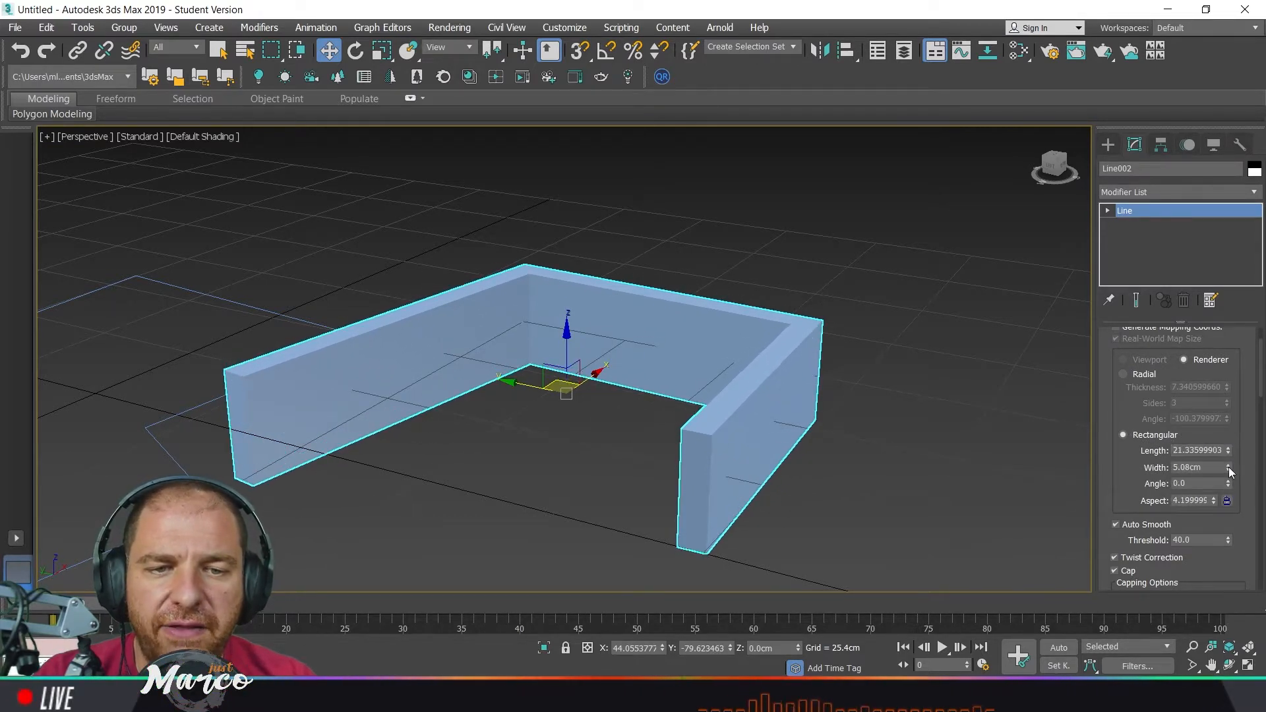
{"action": "left_click_drag", "start_coordinate": [1229, 470], "coordinate": [979, 660]}
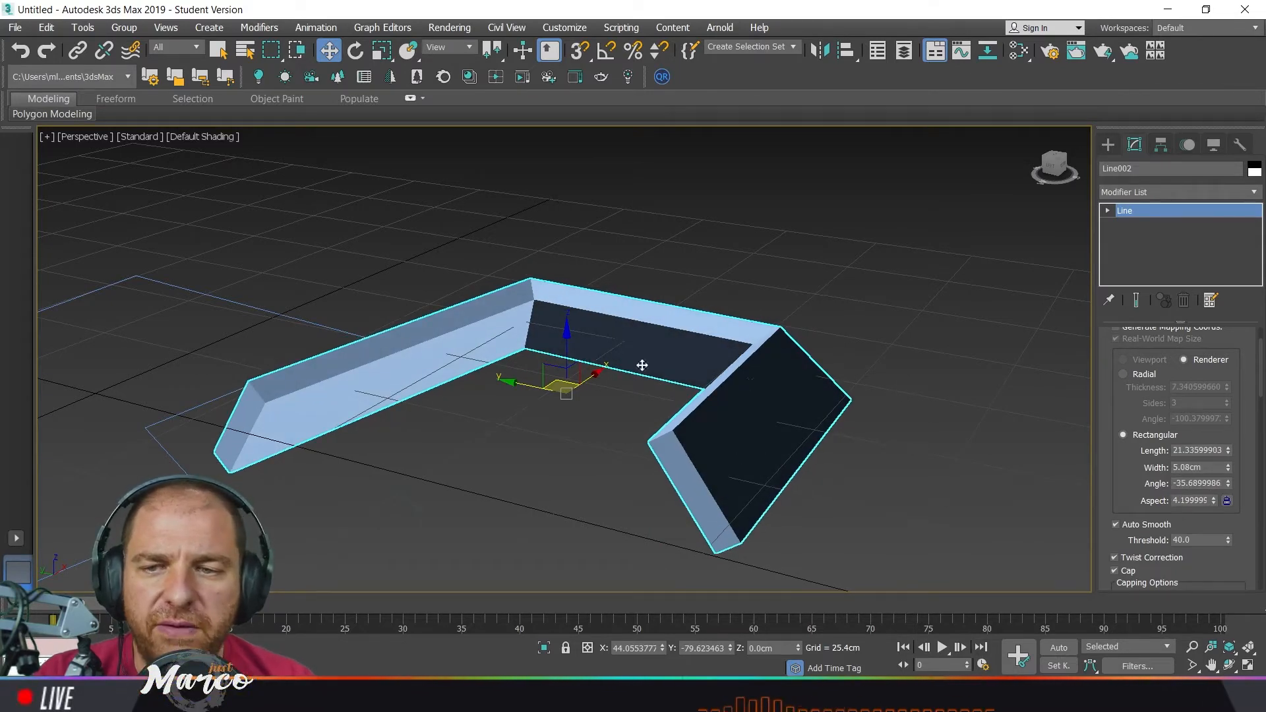
- Enable the closed line in the viewport and set its radial thickness to about 4.83 cm
{"action": "scroll", "coordinate": [629, 366], "scroll_direction": "down", "scroll_amount": 5}
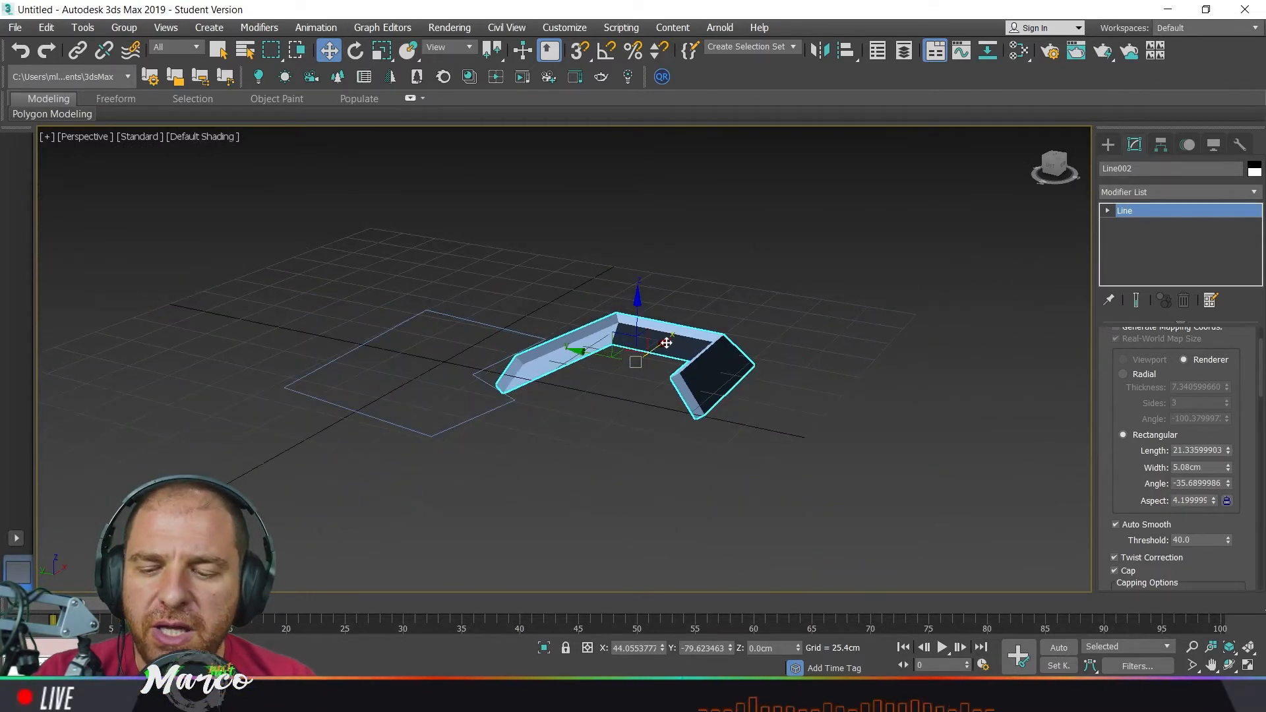
{"action": "middle_click_drag", "start_coordinate": [666, 342], "coordinate": [679, 368], "text": "alt"}
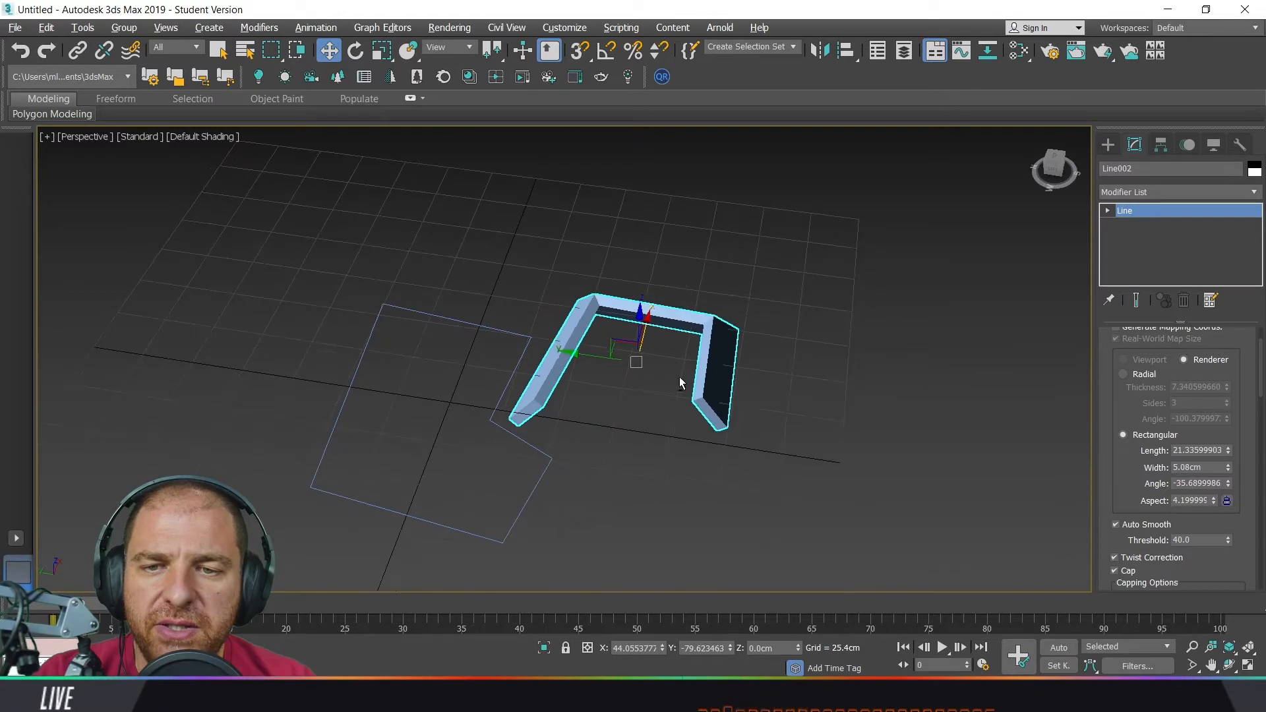
{"action": "left_click", "coordinate": [519, 366]}
{"action": "scroll", "coordinate": [1104, 429], "scroll_direction": "up", "scroll_amount": 2}
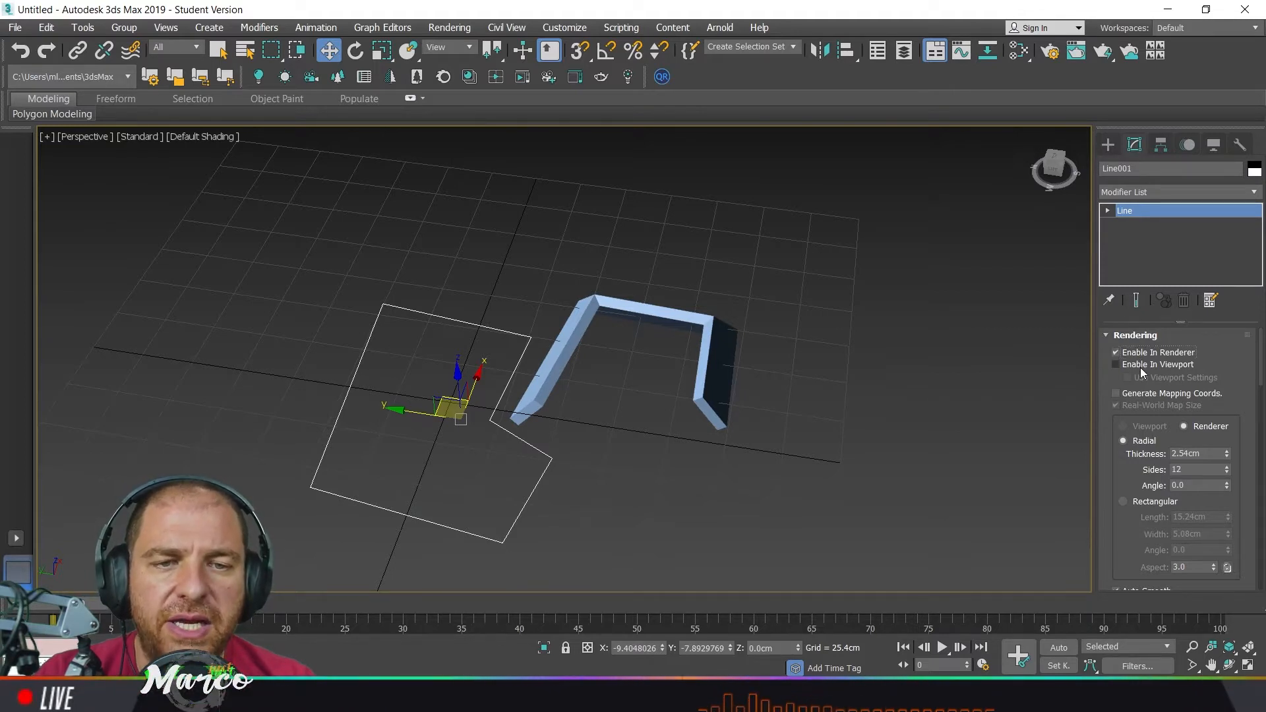
{"action": "left_click", "coordinate": [1116, 364]}
{"action": "middle_click_drag", "start_coordinate": [563, 446], "coordinate": [491, 442], "text": "alt"}
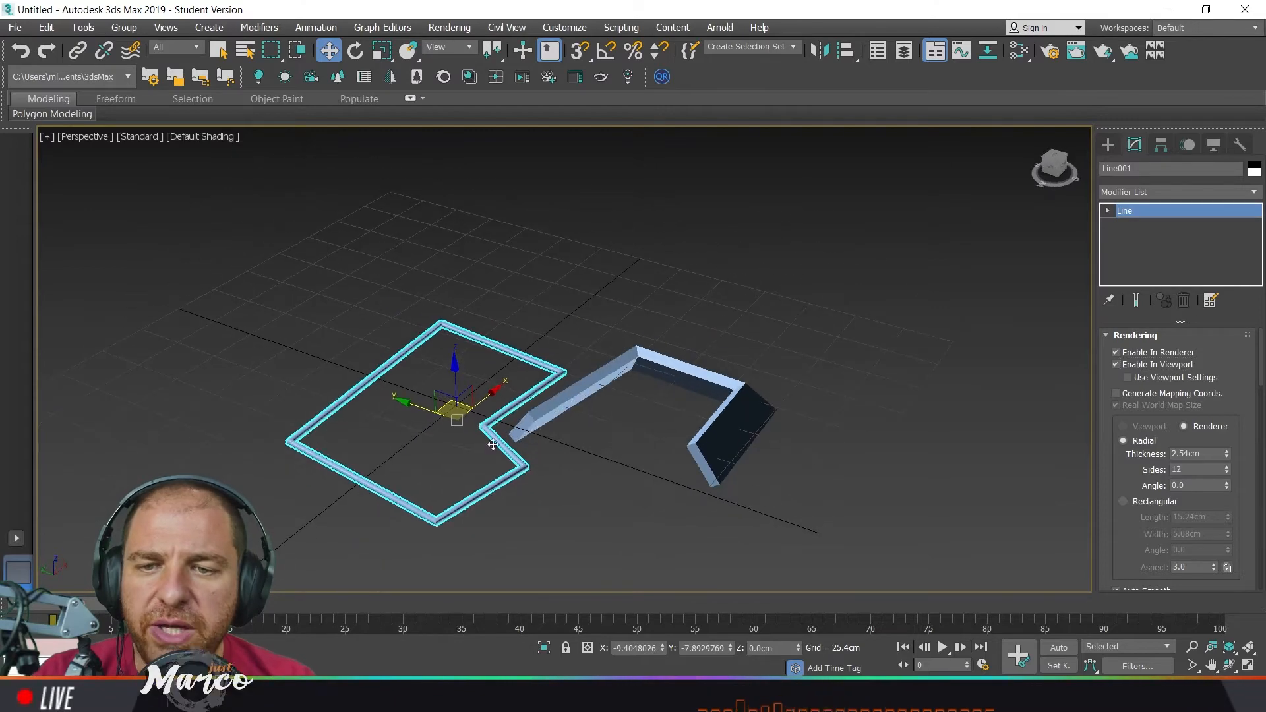
{"action": "scroll", "coordinate": [476, 438], "scroll_direction": "up", "scroll_amount": 4}
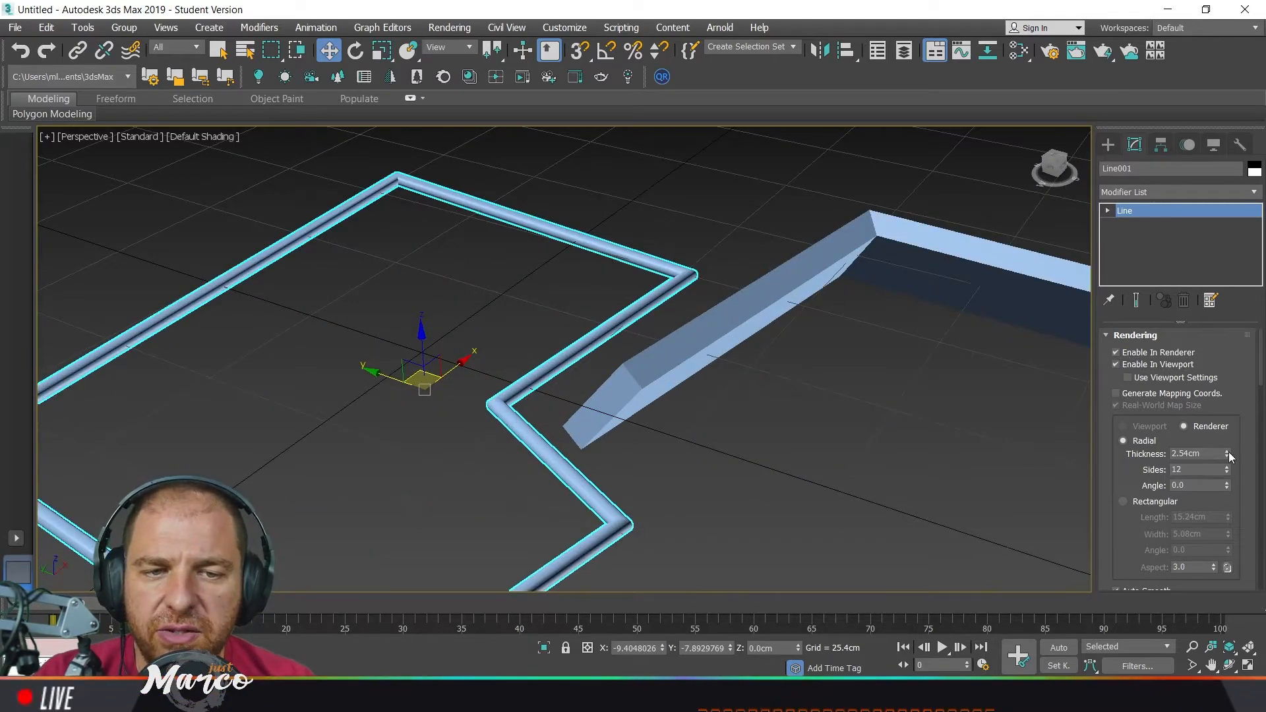
{"action": "left_click_drag", "start_coordinate": [1228, 453], "coordinate": [1236, 398]}
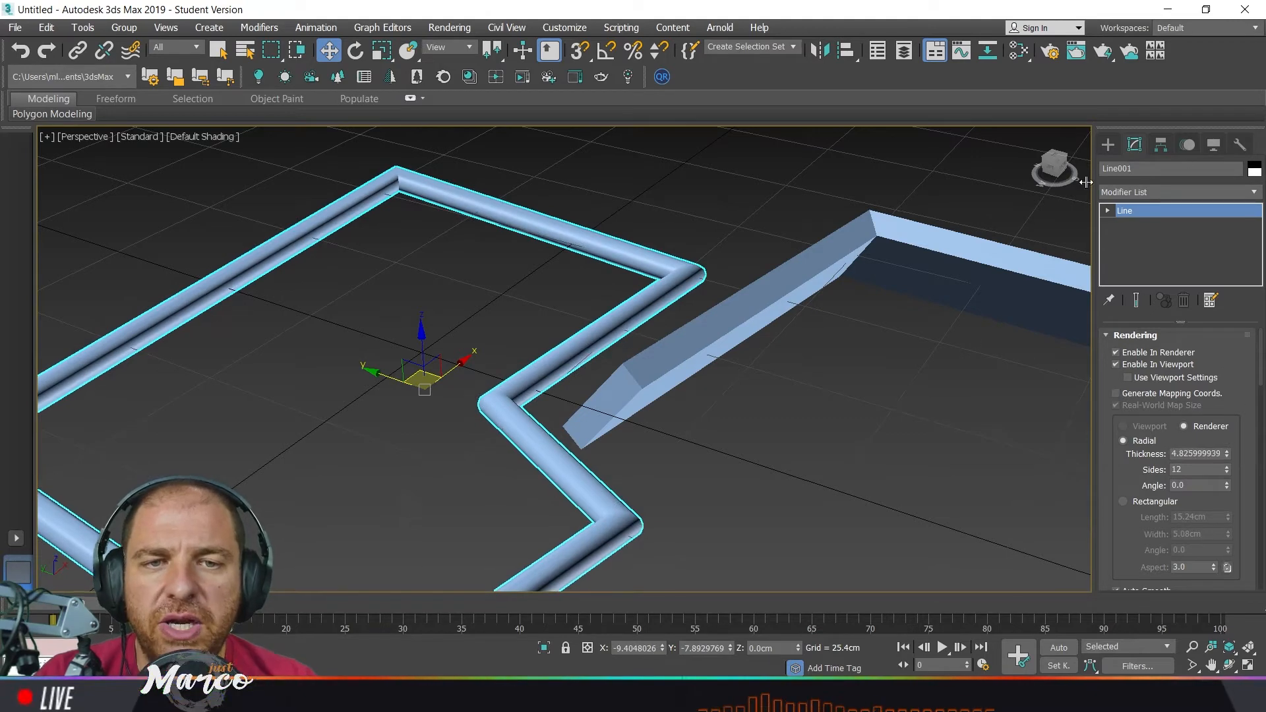
- Create a helix in front of the open line, with radii of about 8.78 and 14.37 cm and a height of about 67.68 cm
{"action": "scroll", "coordinate": [729, 263], "scroll_direction": "down", "scroll_amount": 5}
{"action": "left_click", "coordinate": [1108, 145]}
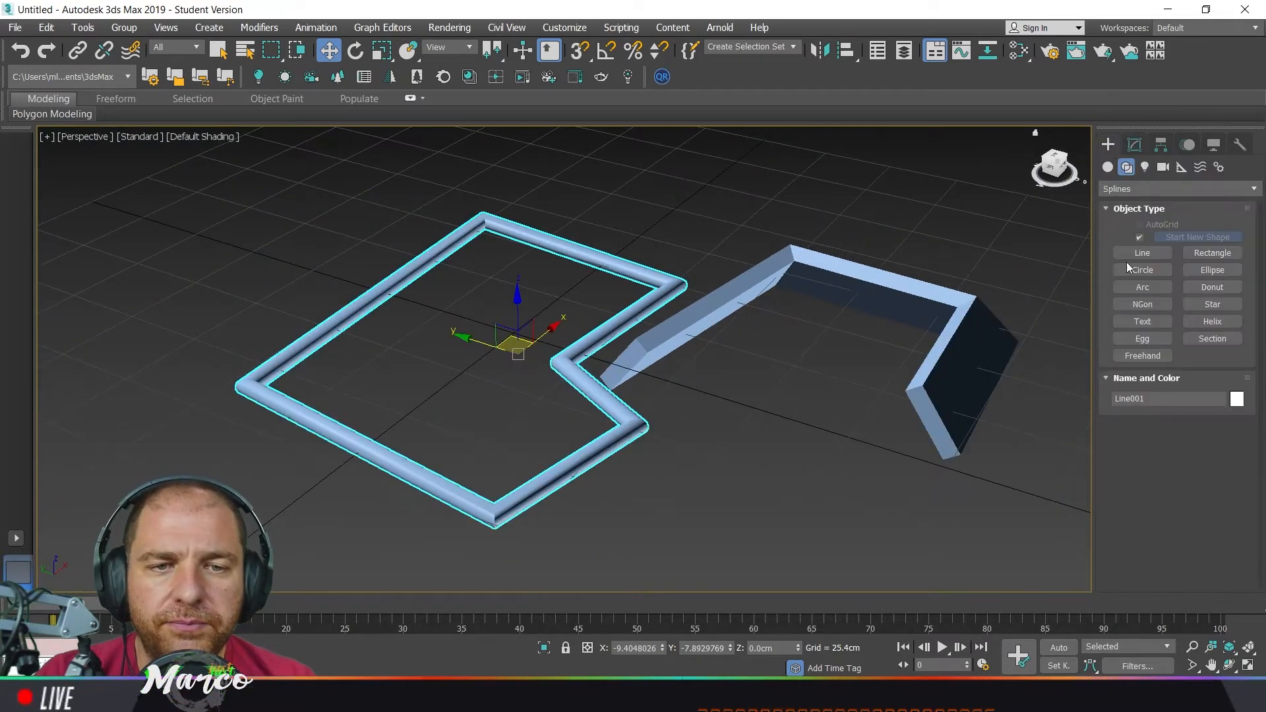
{"action": "left_click", "coordinate": [1216, 320]}
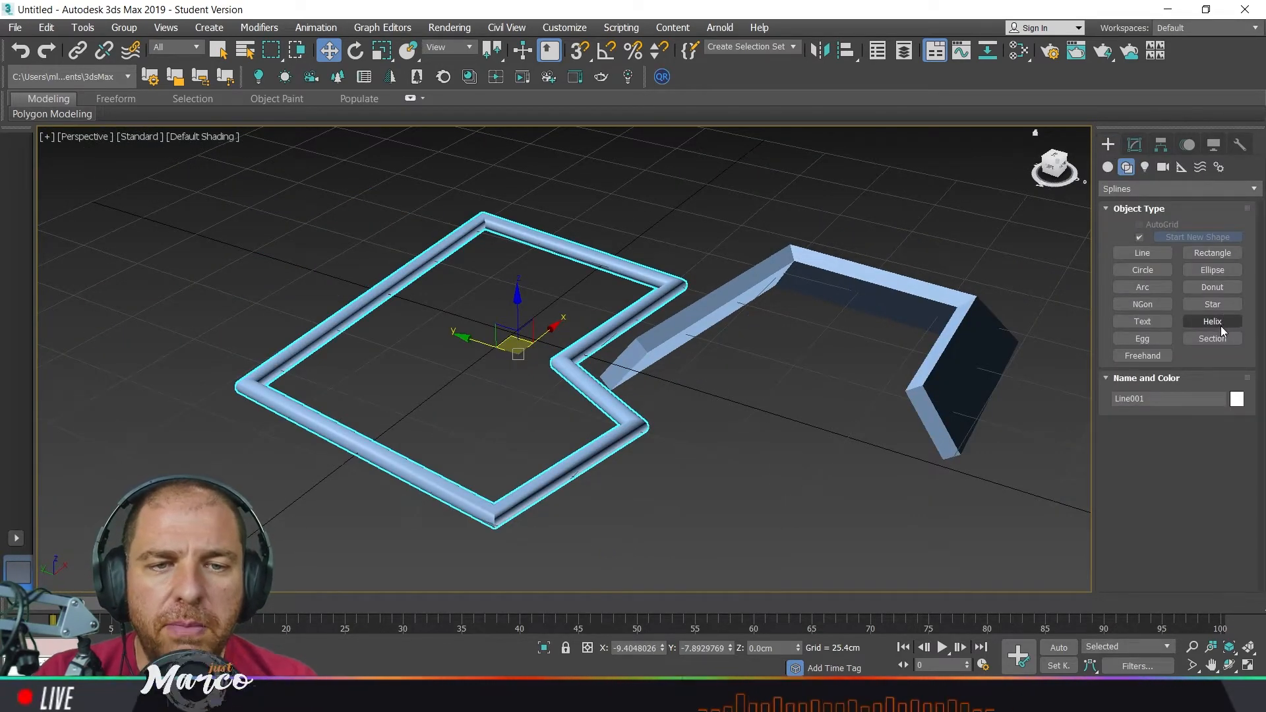
{"action": "left_click", "coordinate": [1221, 326]}
{"action": "left_click_drag", "start_coordinate": [726, 481], "coordinate": [753, 495]}
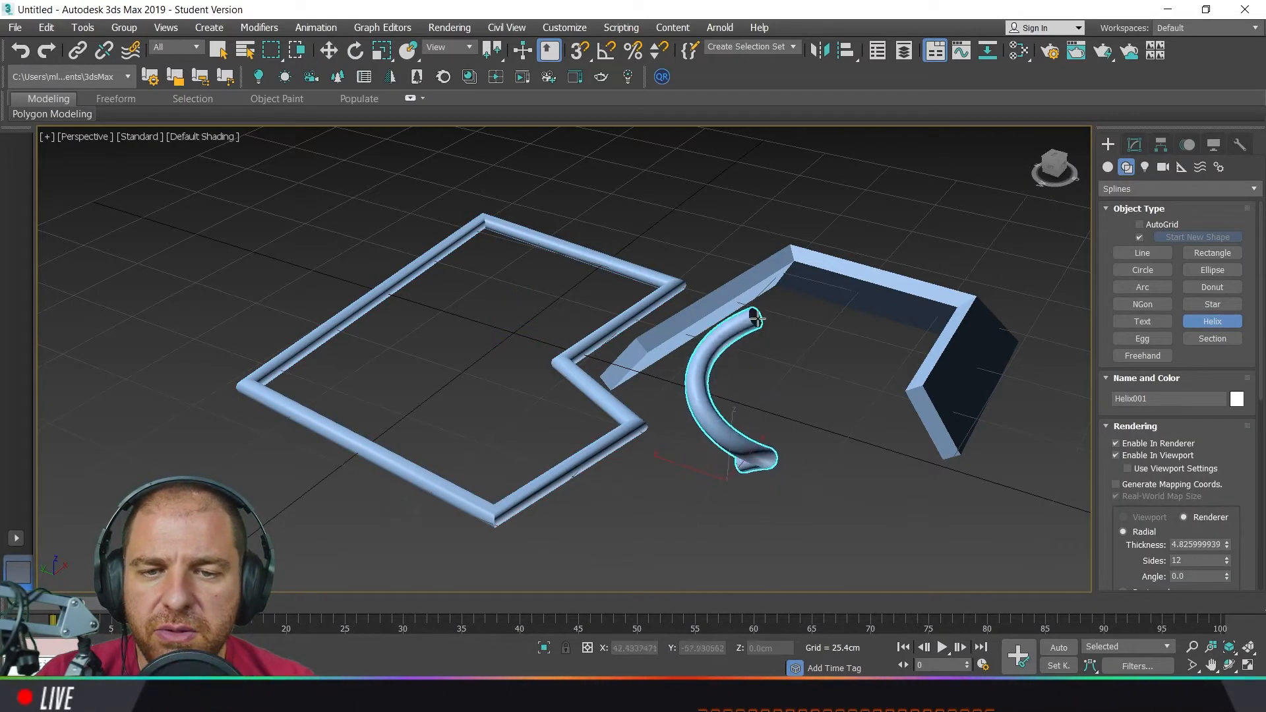
{"action": "left_click", "coordinate": [761, 192]}
{"action": "left_click", "coordinate": [761, 192]}
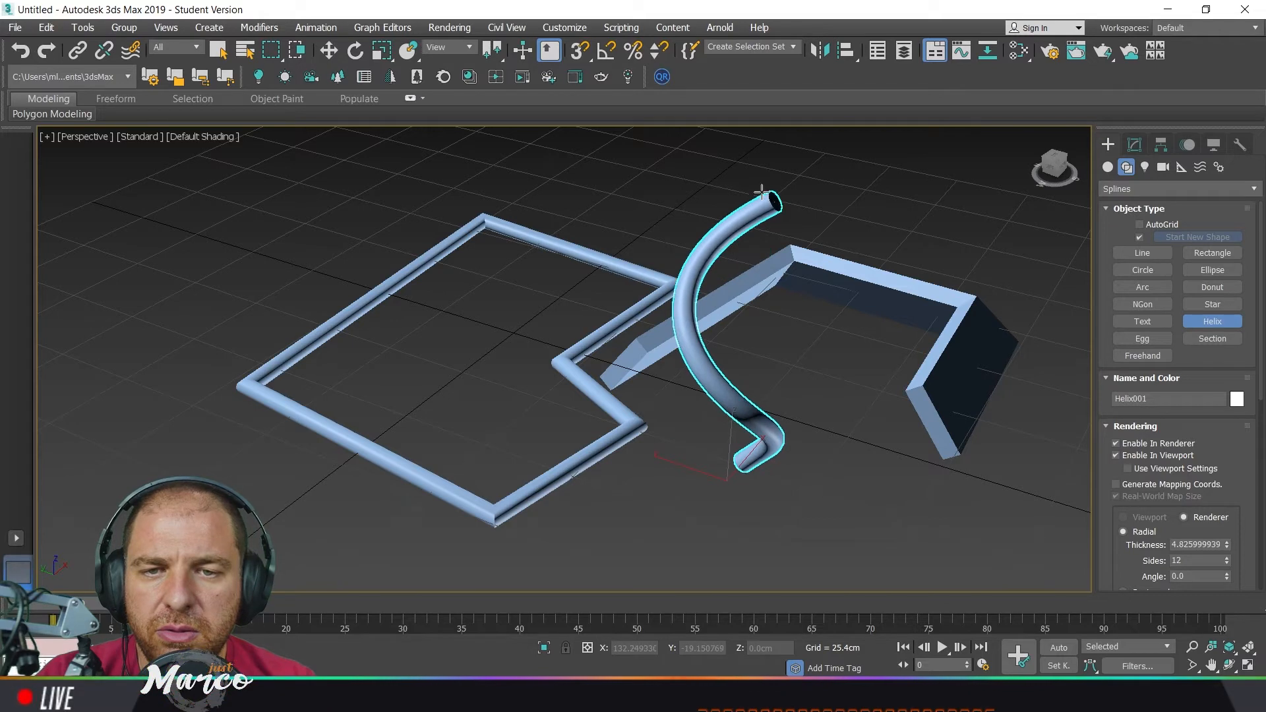
- Thin the helix to about 1.83 cm, and set about 5.96 turns and a height of about 60.91 cm
{"action": "left_click", "coordinate": [1143, 149]}
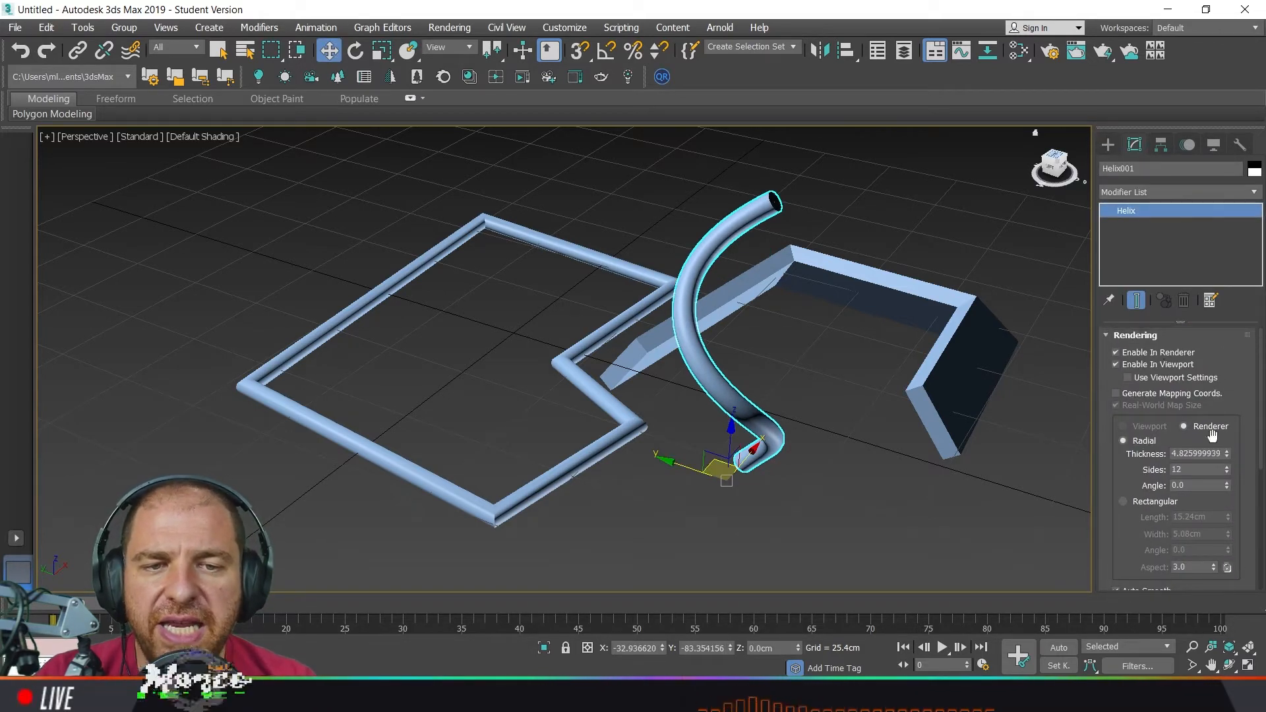
{"action": "left_click_drag", "start_coordinate": [1229, 455], "coordinate": [1233, 249]}
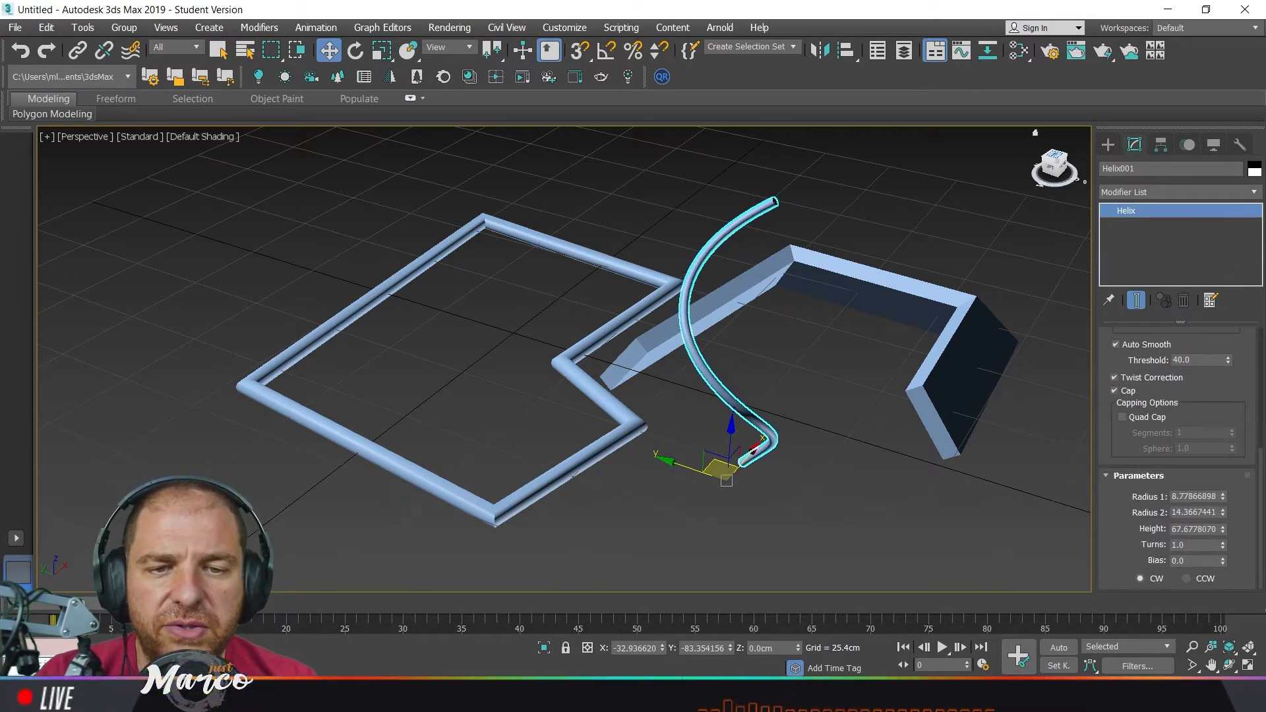
{"action": "left_click_drag", "start_coordinate": [1221, 546], "coordinate": [1246, 219]}
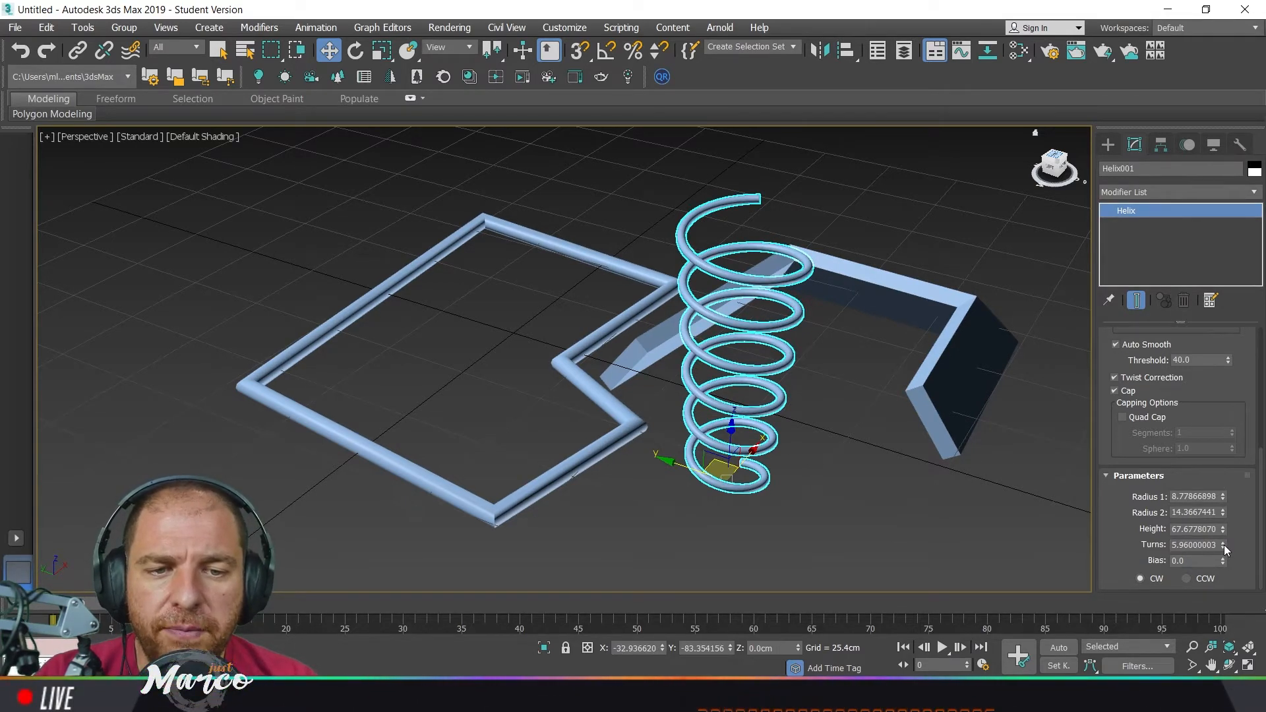
{"action": "left_click_drag", "start_coordinate": [1226, 529], "coordinate": [1235, 533]}
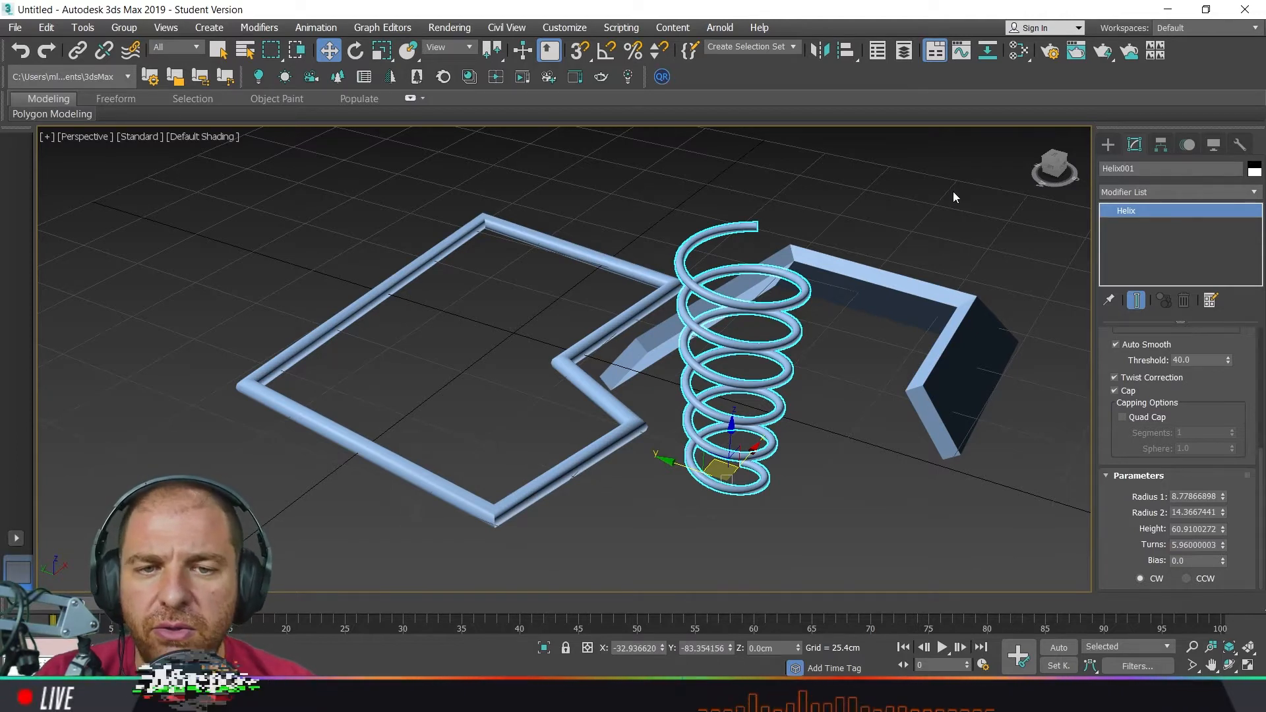
- Select both lines and the helix together and delete them from the scene
{"action": "left_click_drag", "start_coordinate": [935, 195], "coordinate": [343, 573]}
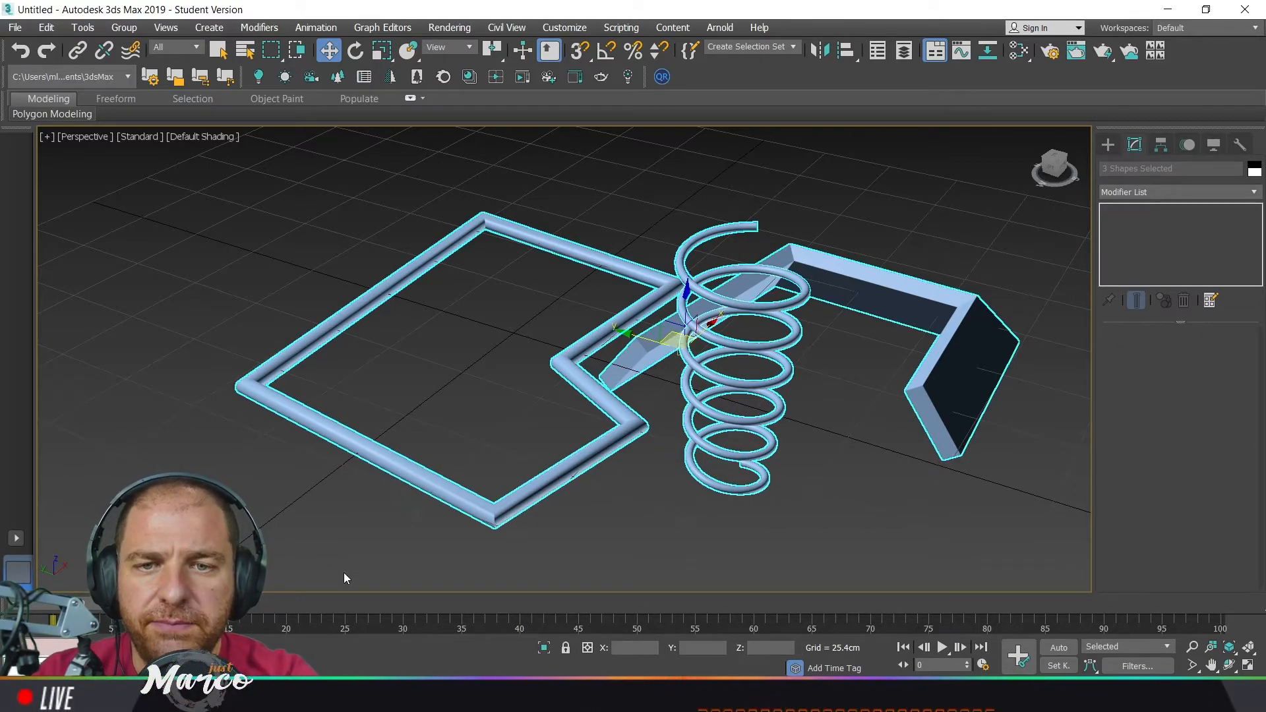
{"action": "key", "text": "Delete"}
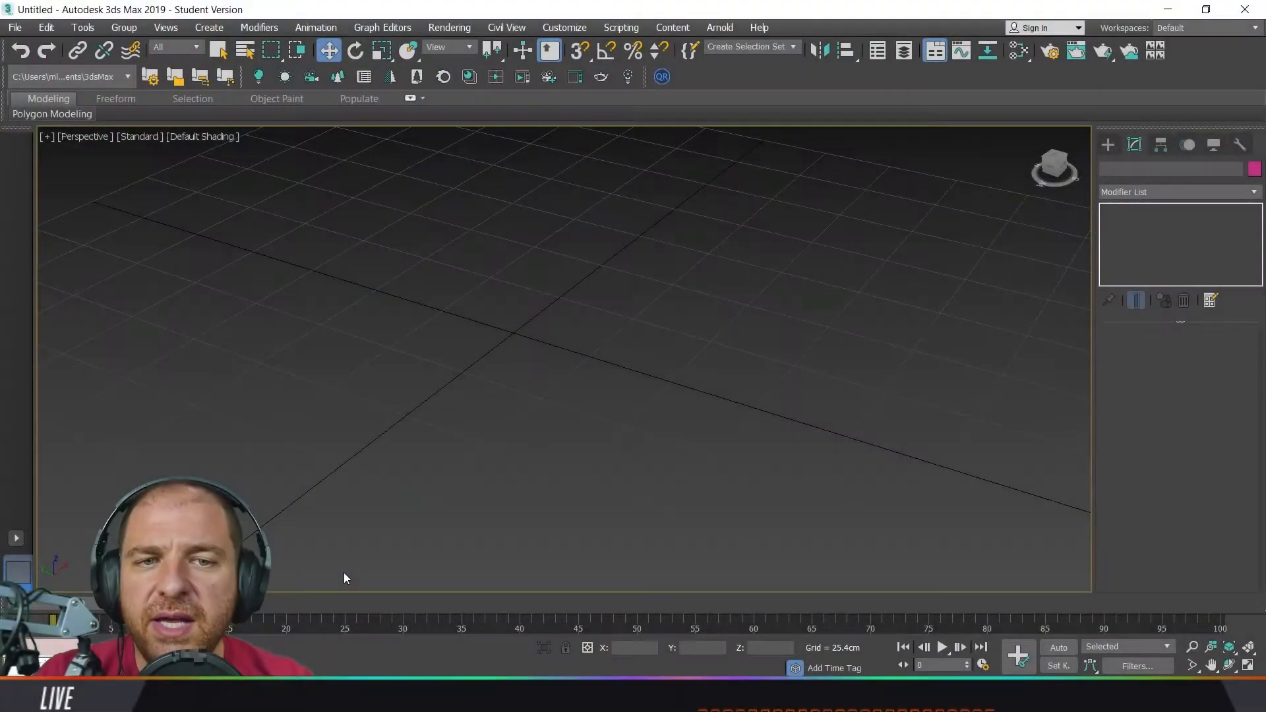
- Draw a six-cornered, L-shaped outline around the grid origin with the Line tool and close the spline
{"action": "left_click", "coordinate": [1109, 145]}
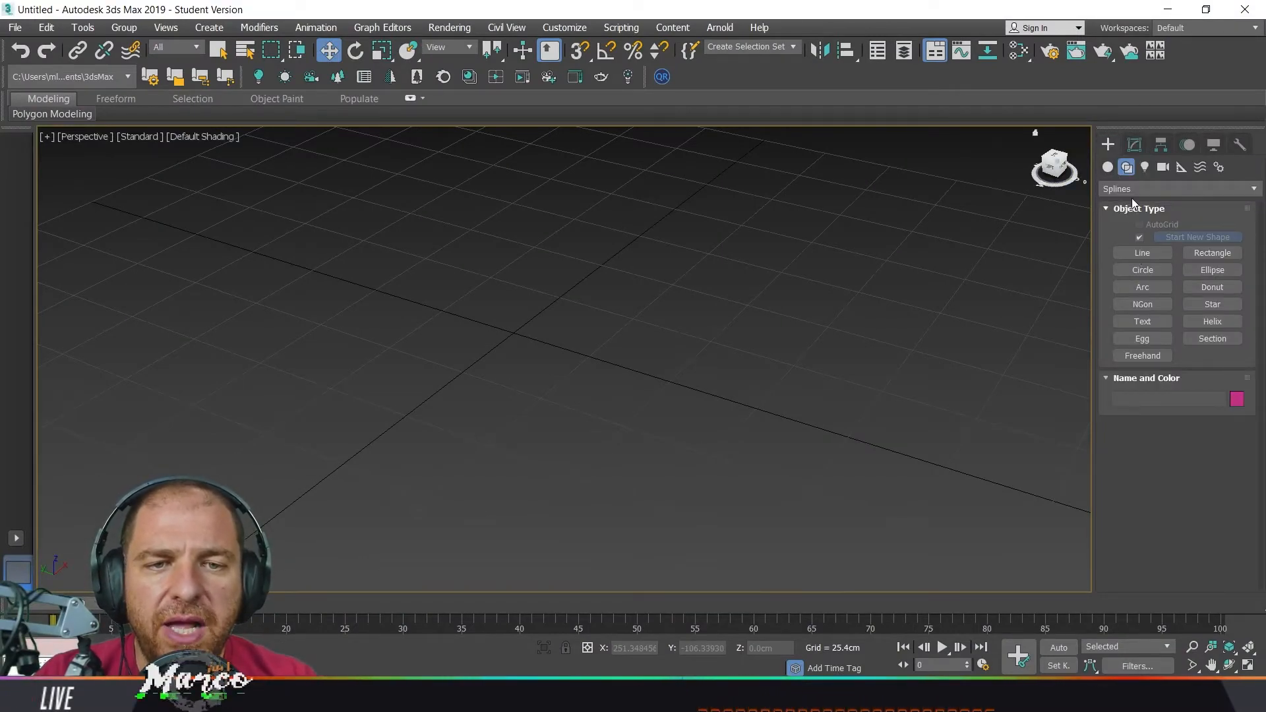
{"action": "left_click", "coordinate": [1148, 253]}
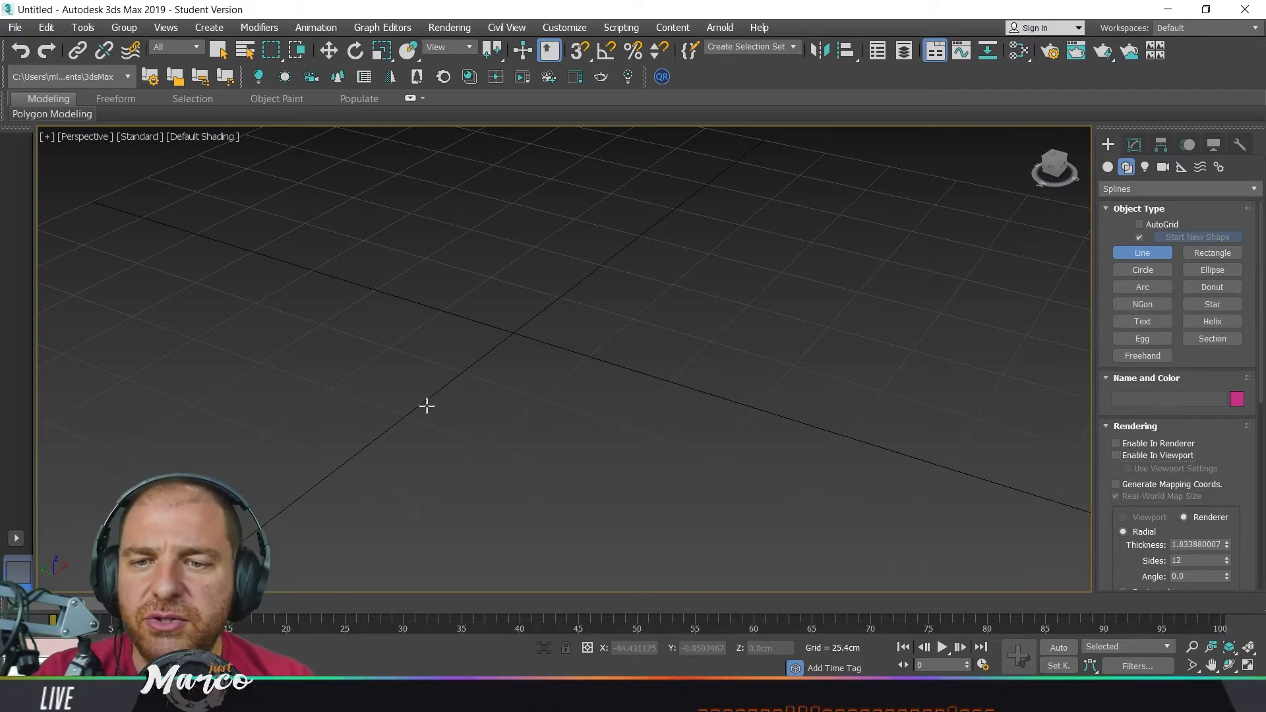
{"action": "left_click", "coordinate": [356, 392]}
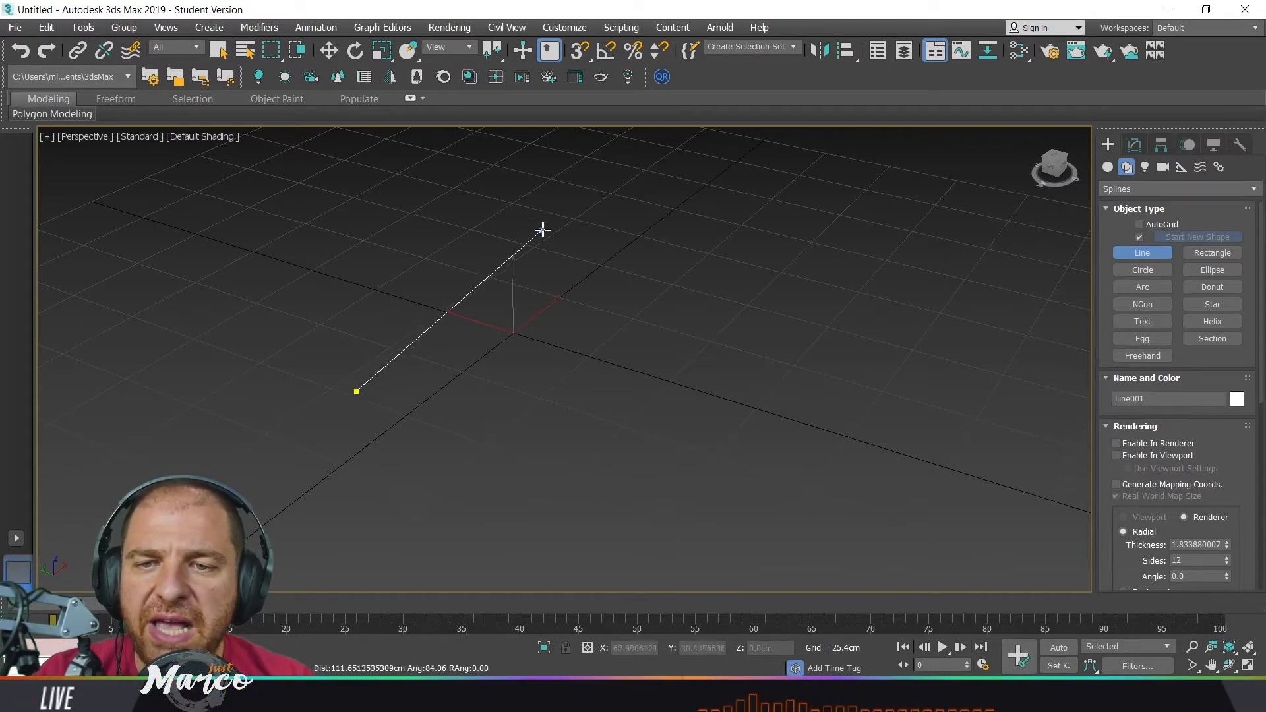
{"action": "left_click", "coordinate": [571, 225]}
{"action": "left_click", "coordinate": [693, 264]}
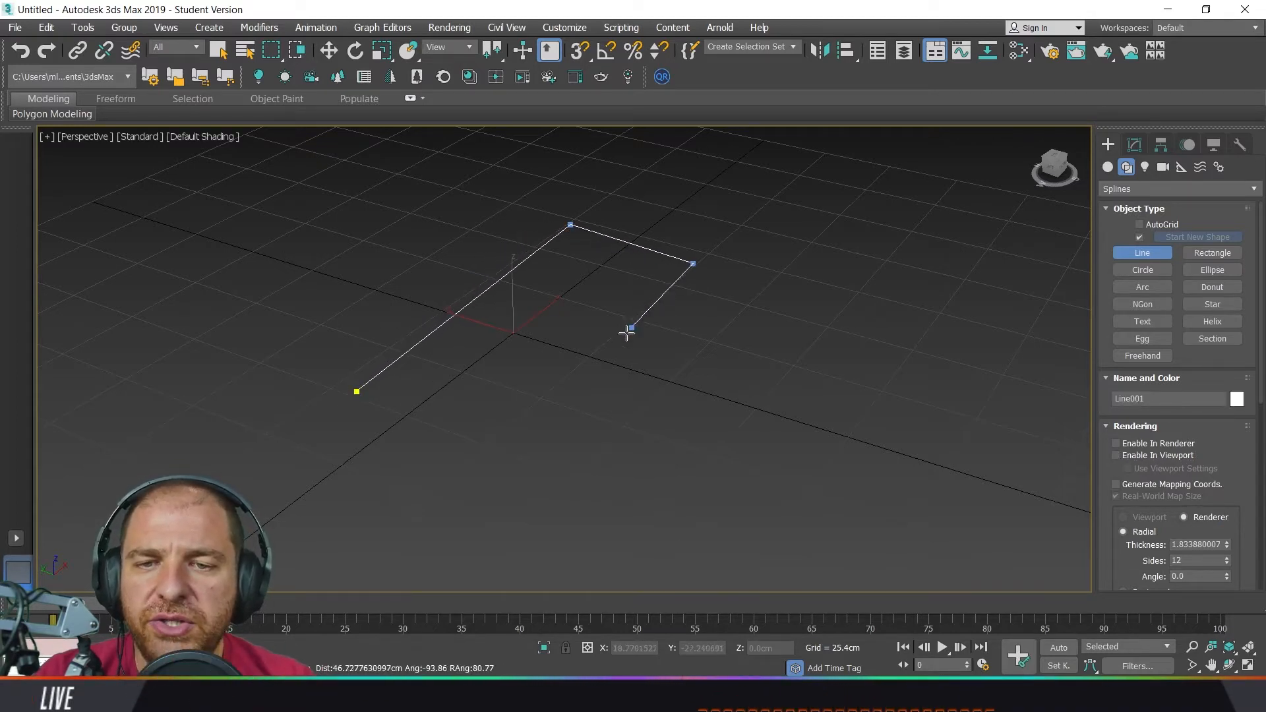
{"action": "left_click", "coordinate": [615, 347]}
{"action": "left_click", "coordinate": [698, 396]}
{"action": "left_click", "coordinate": [608, 493]}
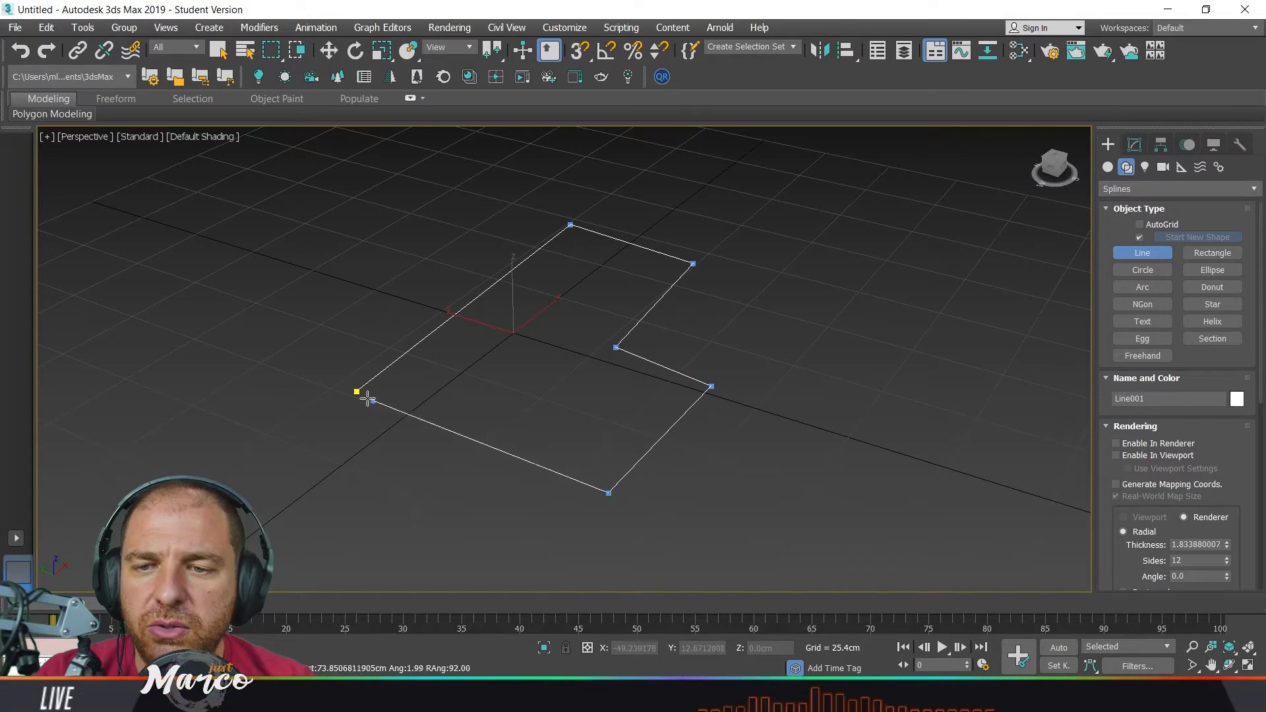
{"action": "left_click", "coordinate": [357, 392]}
{"action": "left_click", "coordinate": [590, 402]}
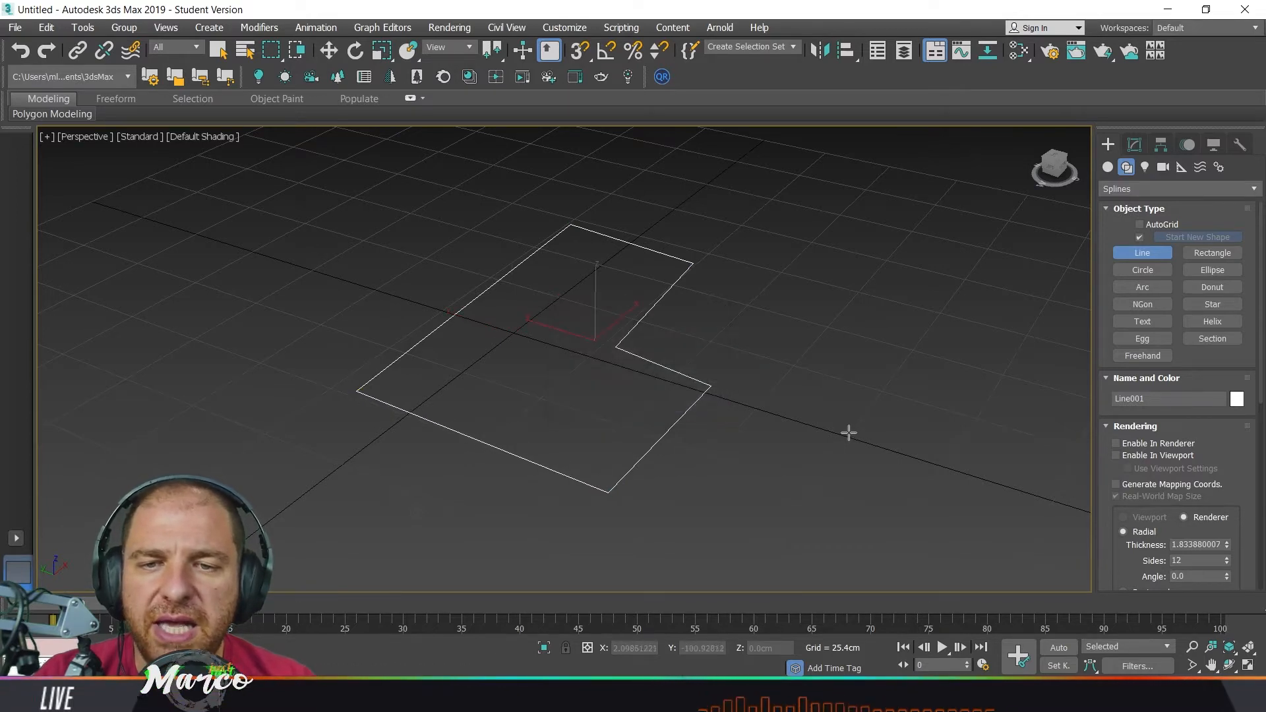
- Draw an open six-point line beside the closed L-shaped outline, following a similar stepped path, and end it unclosed
{"action": "middle_click_drag", "start_coordinate": [848, 433], "coordinate": [721, 390]}
{"action": "left_click", "coordinate": [620, 432]}
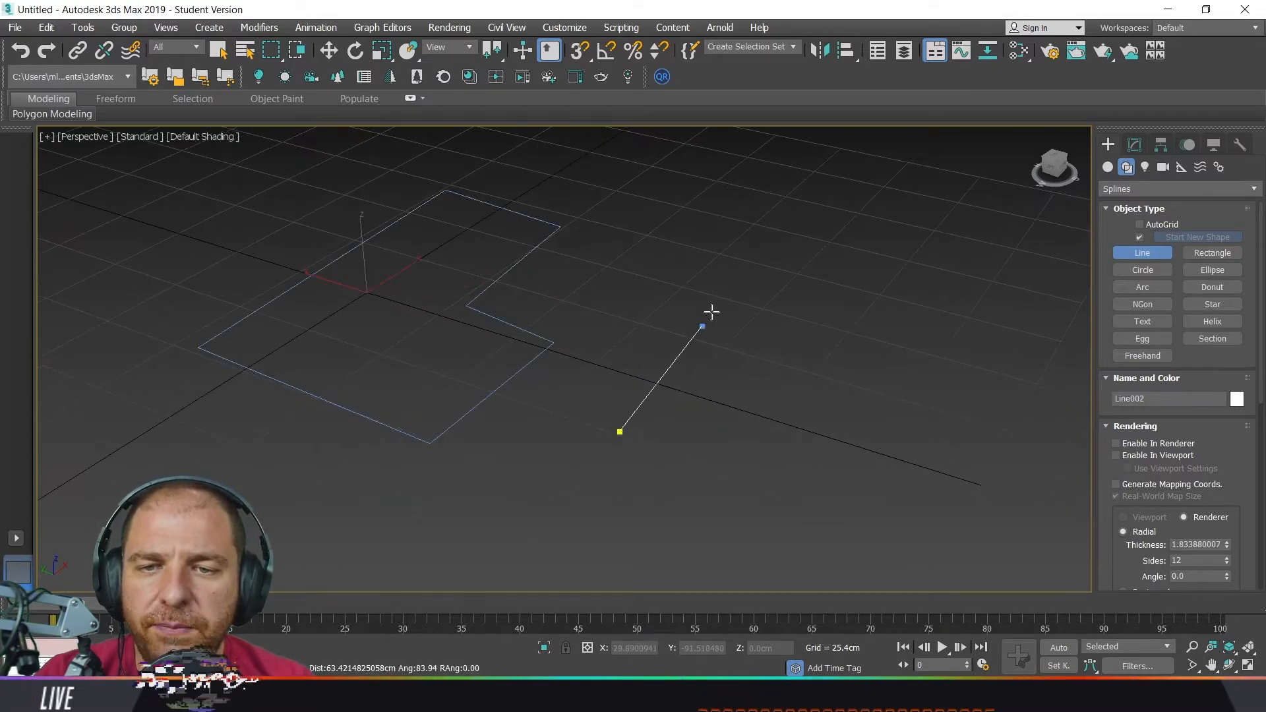
{"action": "left_click", "coordinate": [770, 269]}
{"action": "left_click", "coordinate": [887, 304]}
{"action": "left_click", "coordinate": [811, 388]}
{"action": "left_click", "coordinate": [937, 435]}
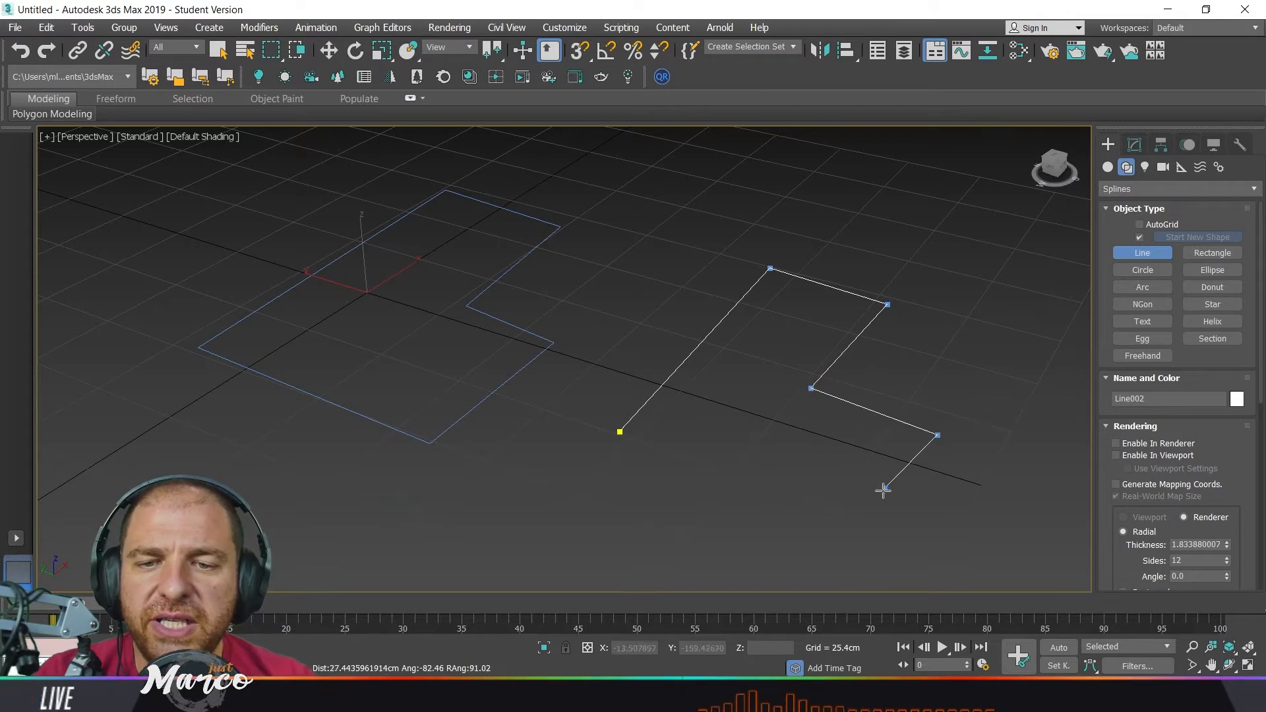
{"action": "left_click", "coordinate": [859, 516]}
{"action": "right_click", "coordinate": [858, 516]}
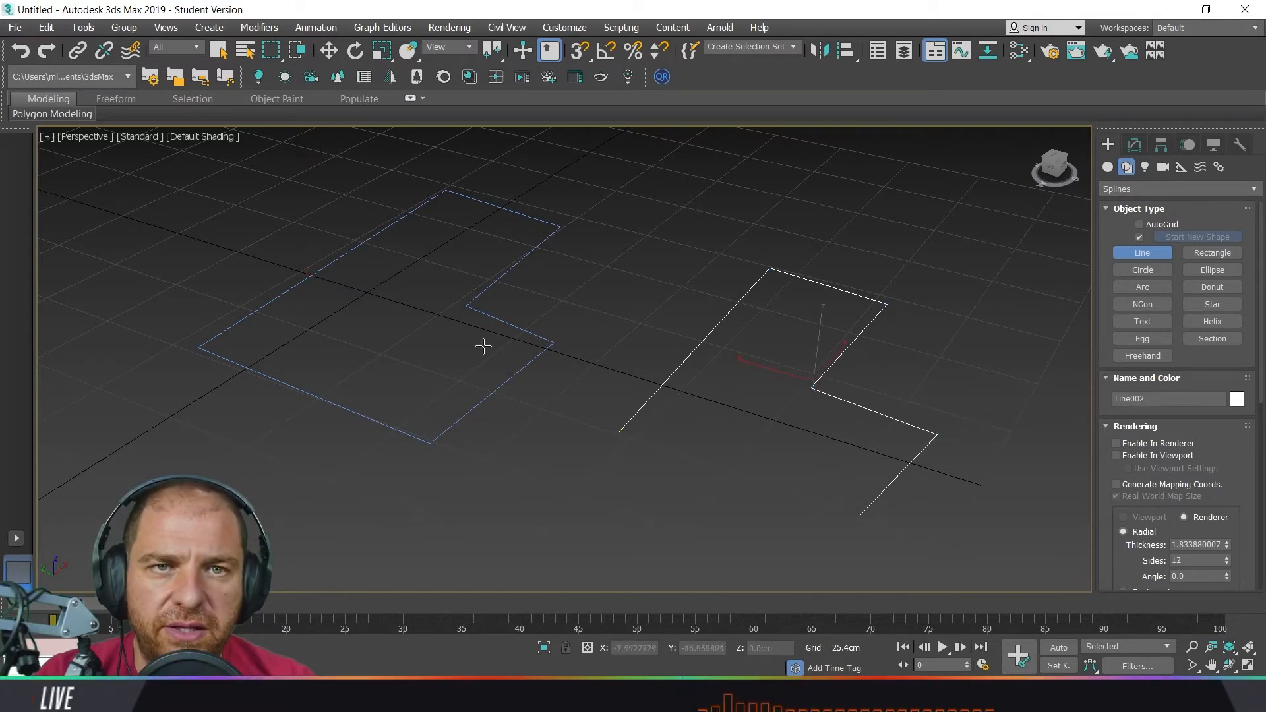
- Select the closed L-shaped outline and add an Extrude modifier to it
{"action": "right_click", "coordinate": [549, 330]}
{"action": "left_click", "coordinate": [545, 340]}
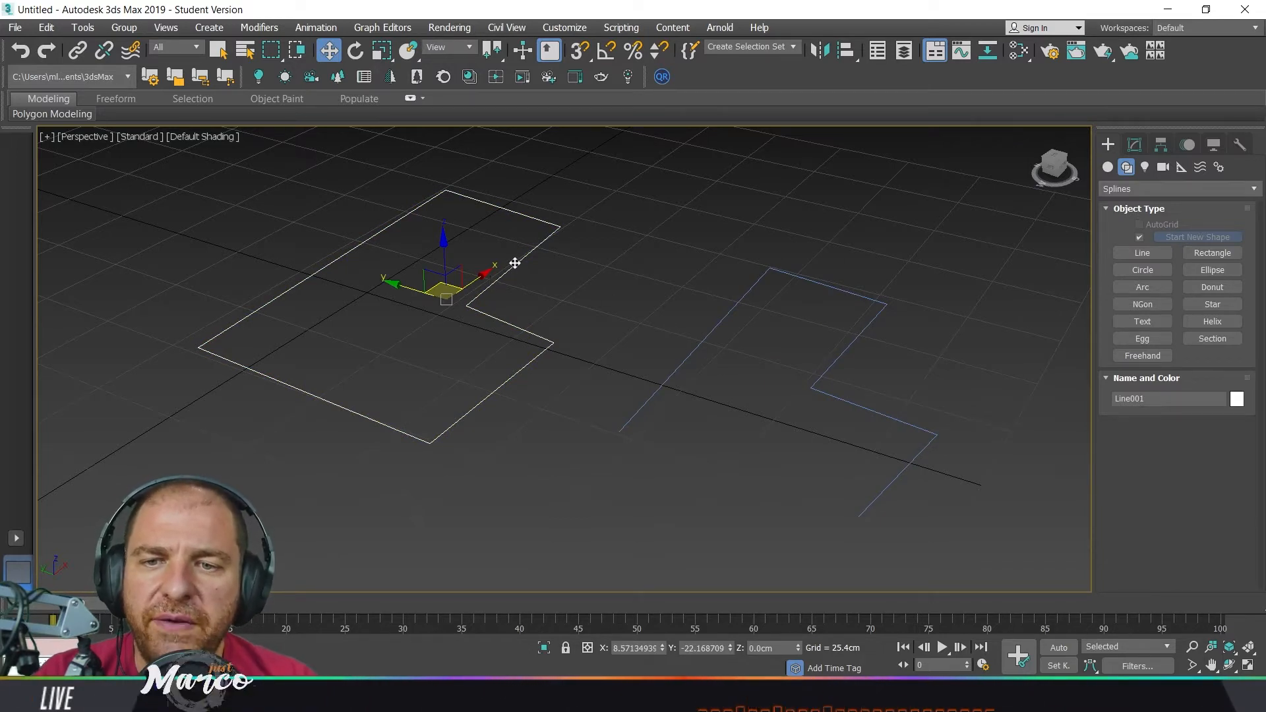
{"action": "middle_click_drag", "start_coordinate": [512, 263], "coordinate": [544, 294]}
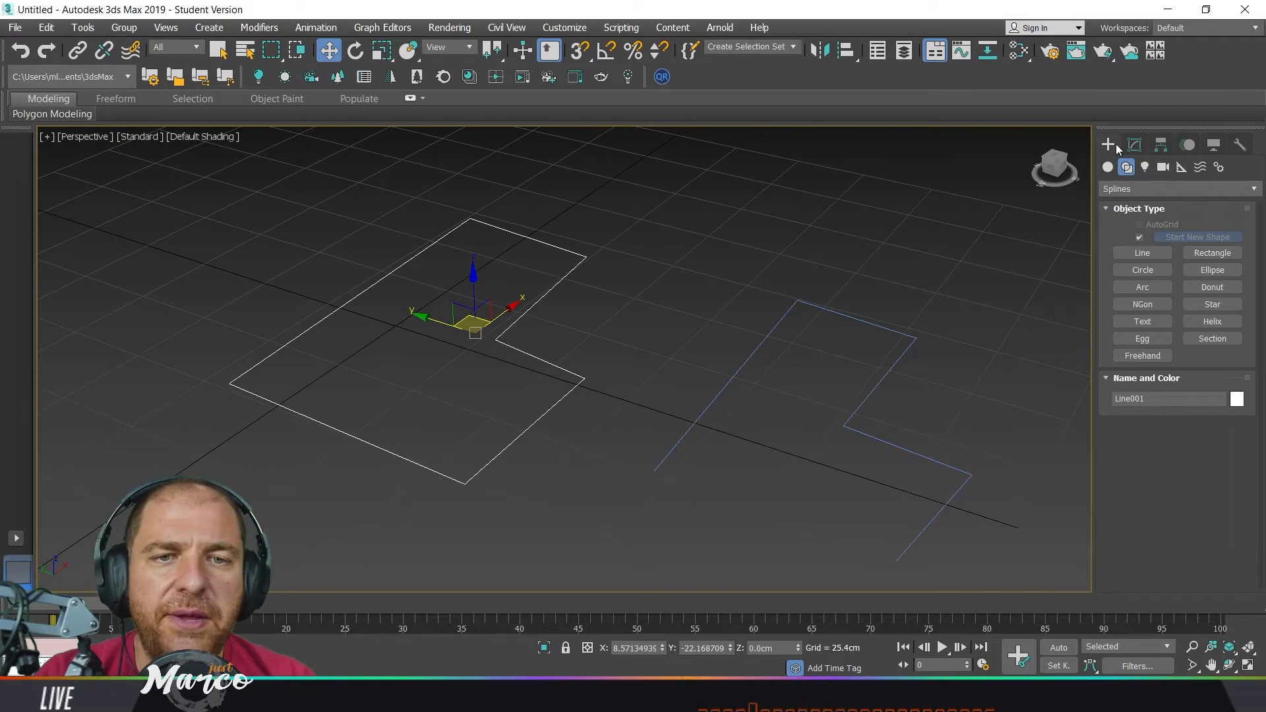
{"action": "left_click", "coordinate": [1135, 144]}
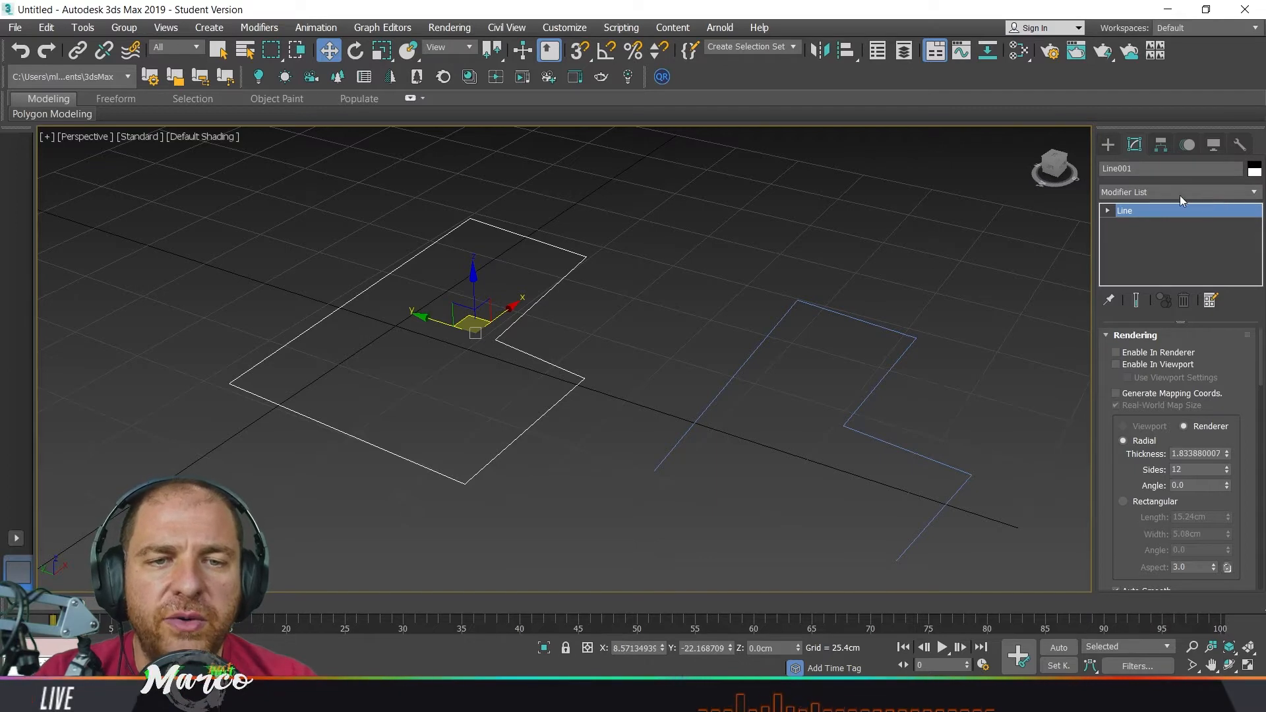
{"action": "left_click", "coordinate": [1254, 192]}
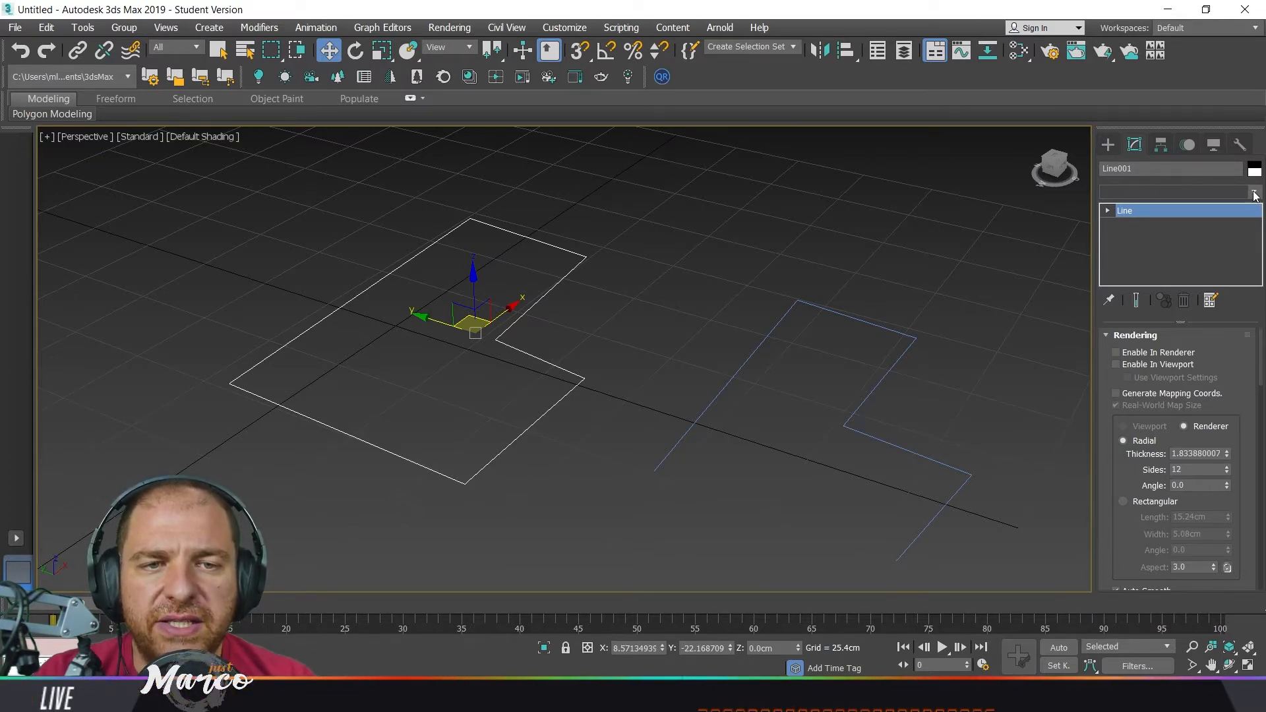
{"action": "left_click_drag", "start_coordinate": [1259, 240], "coordinate": [1252, 363]}
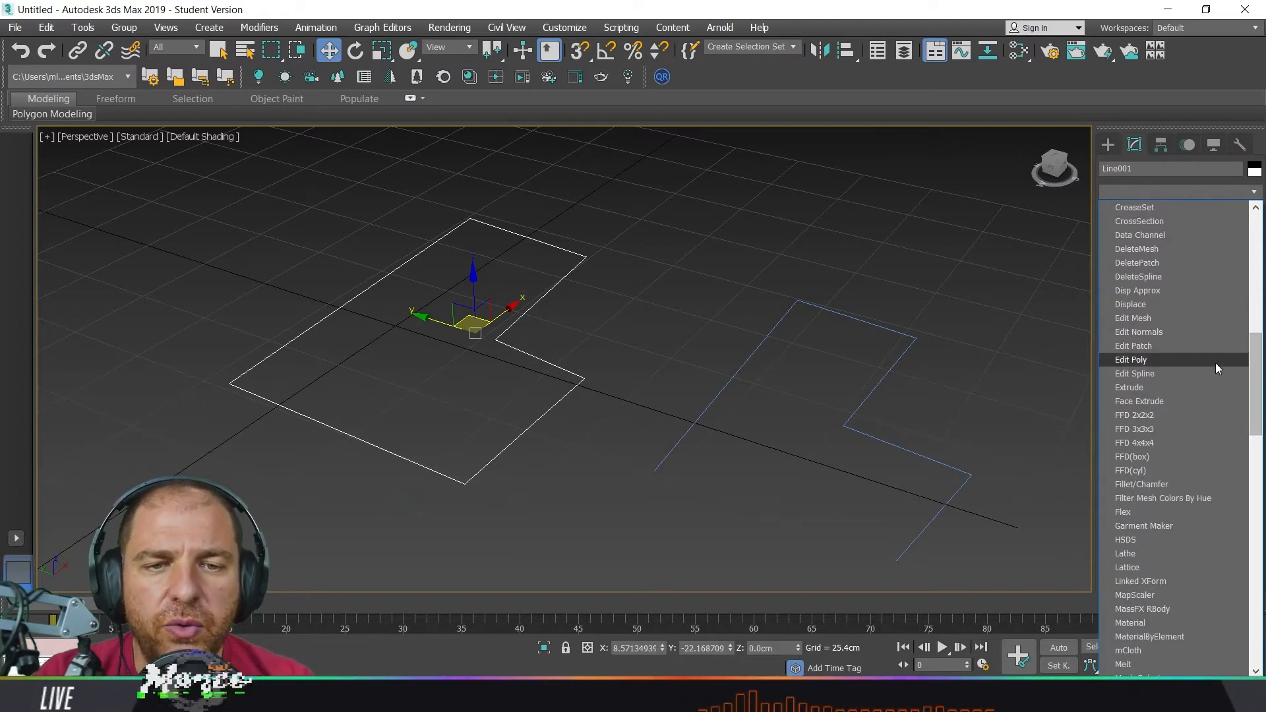
{"action": "left_click", "coordinate": [1176, 391]}
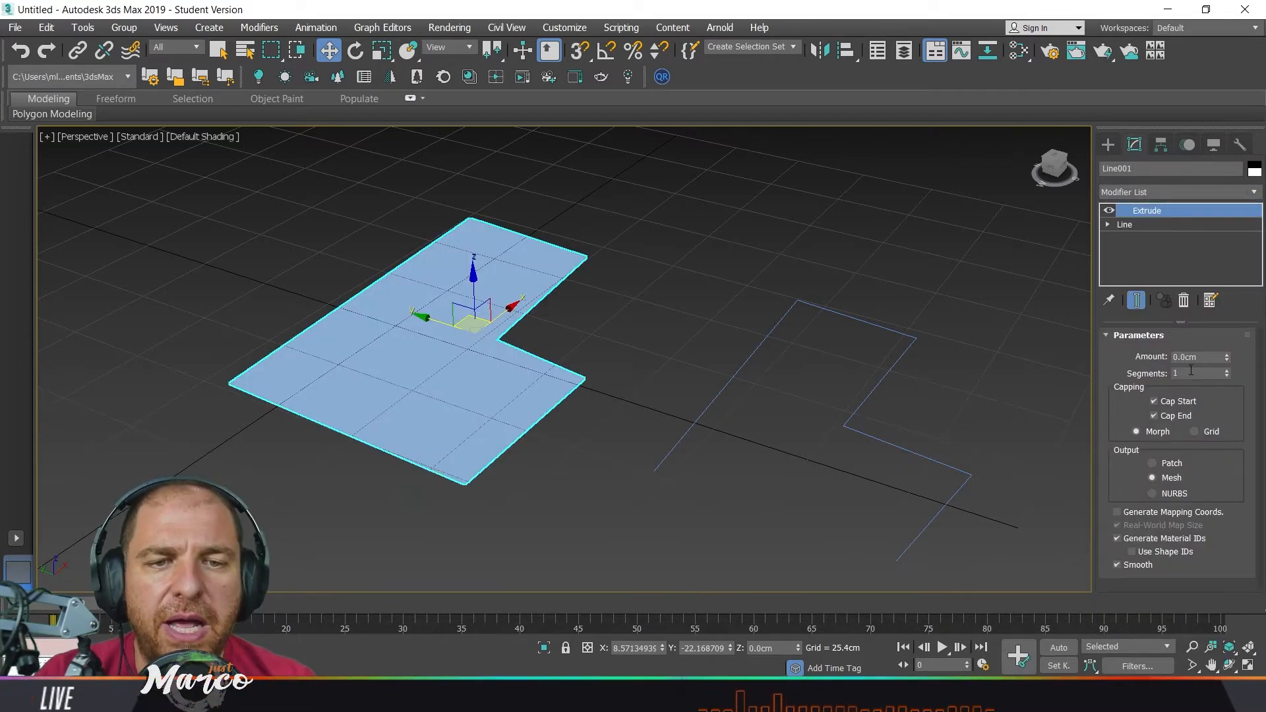
- Raise the L-shaped solid's extrusion amount to 35.56 cm, and reduce it to 21.59 cm
{"action": "mouse_move", "coordinate": [1228, 360]}
{"action": "left_mouse_down"}
{"action": "mouse_move", "coordinate": [1234, 330]}
{"action": "mouse_move", "coordinate": [1231, 357]}
{"action": "left_mouse_up"}
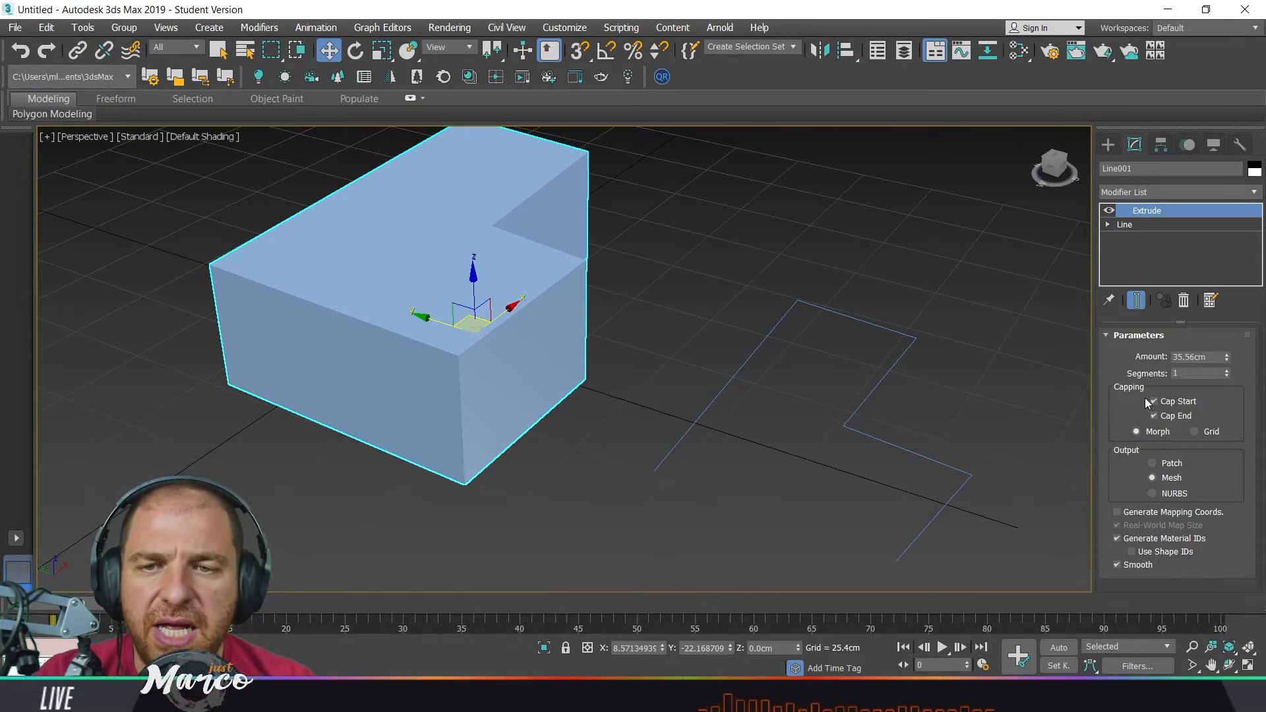
{"action": "middle_click_drag", "start_coordinate": [607, 330], "coordinate": [644, 372], "text": "alt"}
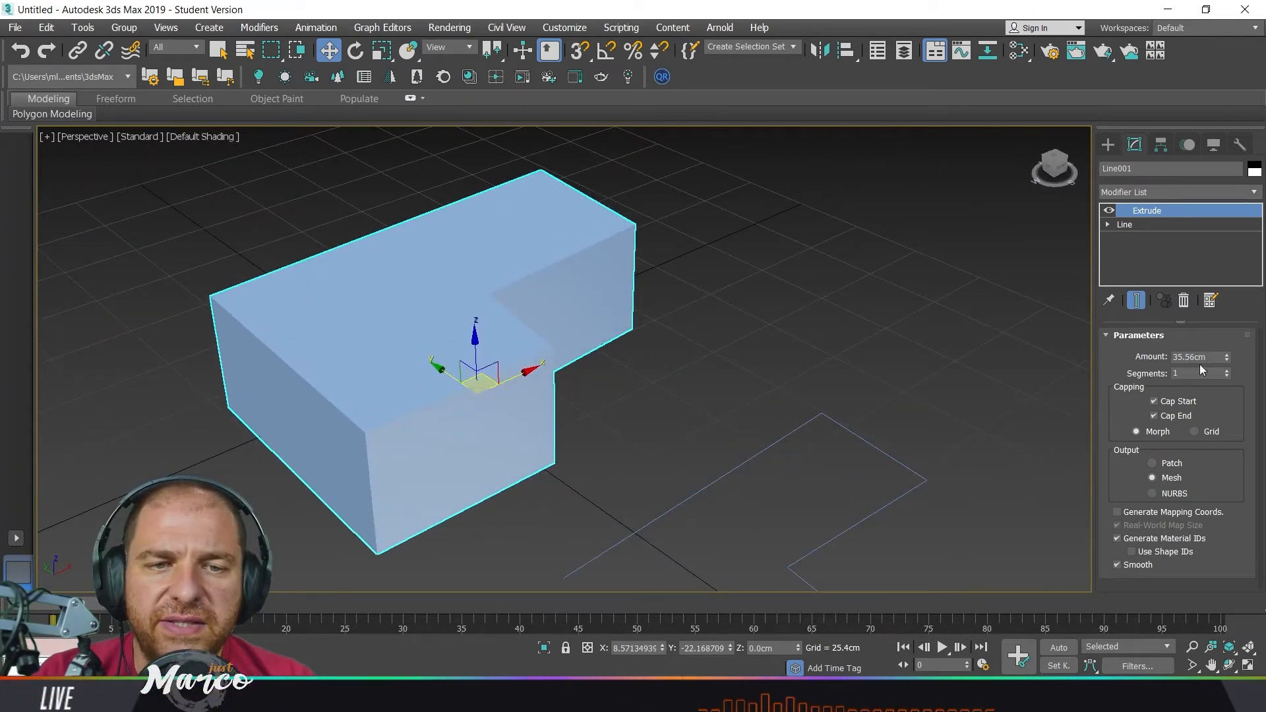
{"action": "mouse_move", "coordinate": [1228, 363]}
{"action": "left_mouse_down"}
{"action": "mouse_move", "coordinate": [1227, 347]}
{"action": "mouse_move", "coordinate": [1227, 367]}
{"action": "mouse_move", "coordinate": [1224, 355]}
{"action": "mouse_move", "coordinate": [1214, 367]}
{"action": "left_mouse_up"}
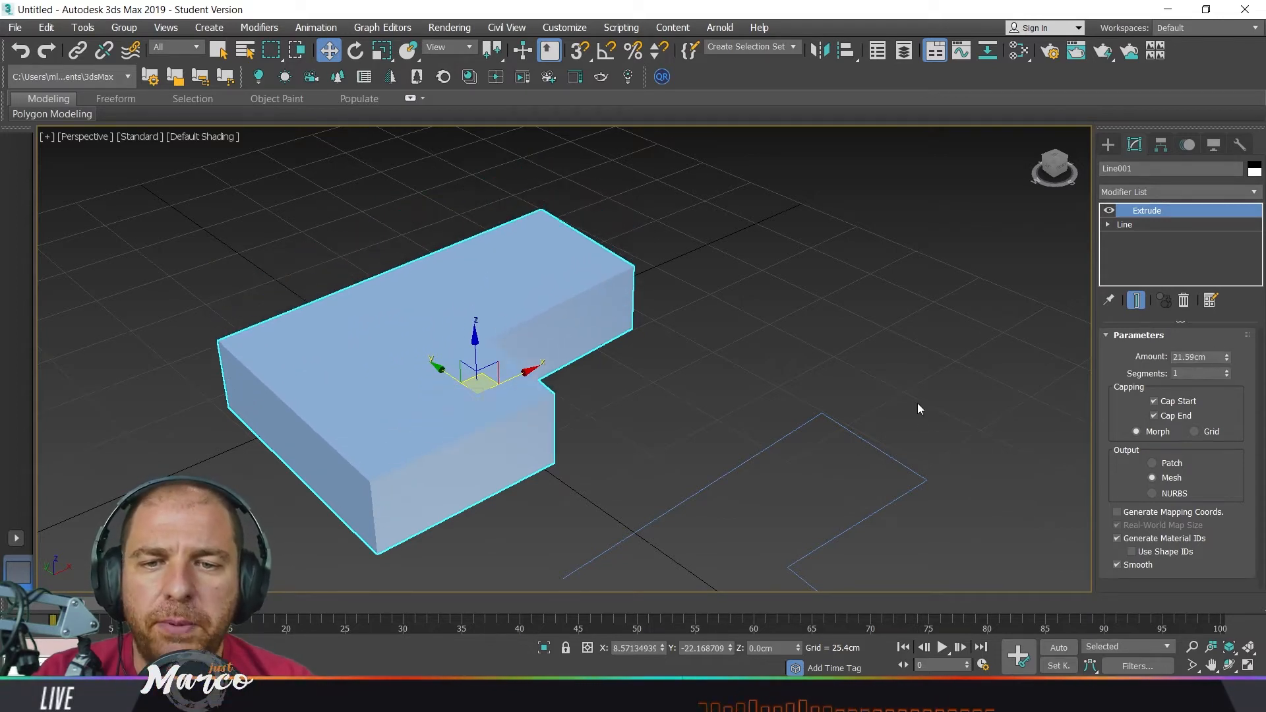
{"action": "middle_click_drag", "start_coordinate": [819, 458], "coordinate": [811, 398]}
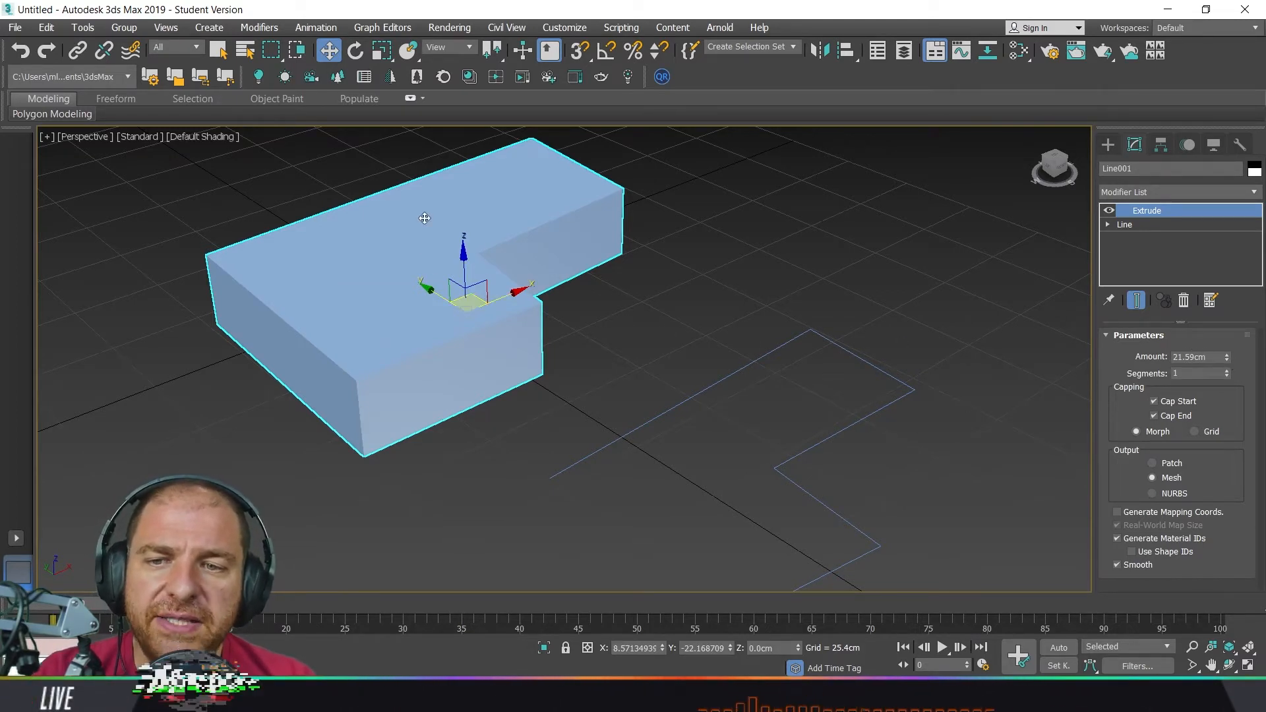
{"action": "middle_click_drag", "start_coordinate": [384, 262], "coordinate": [390, 232], "text": "alt"}
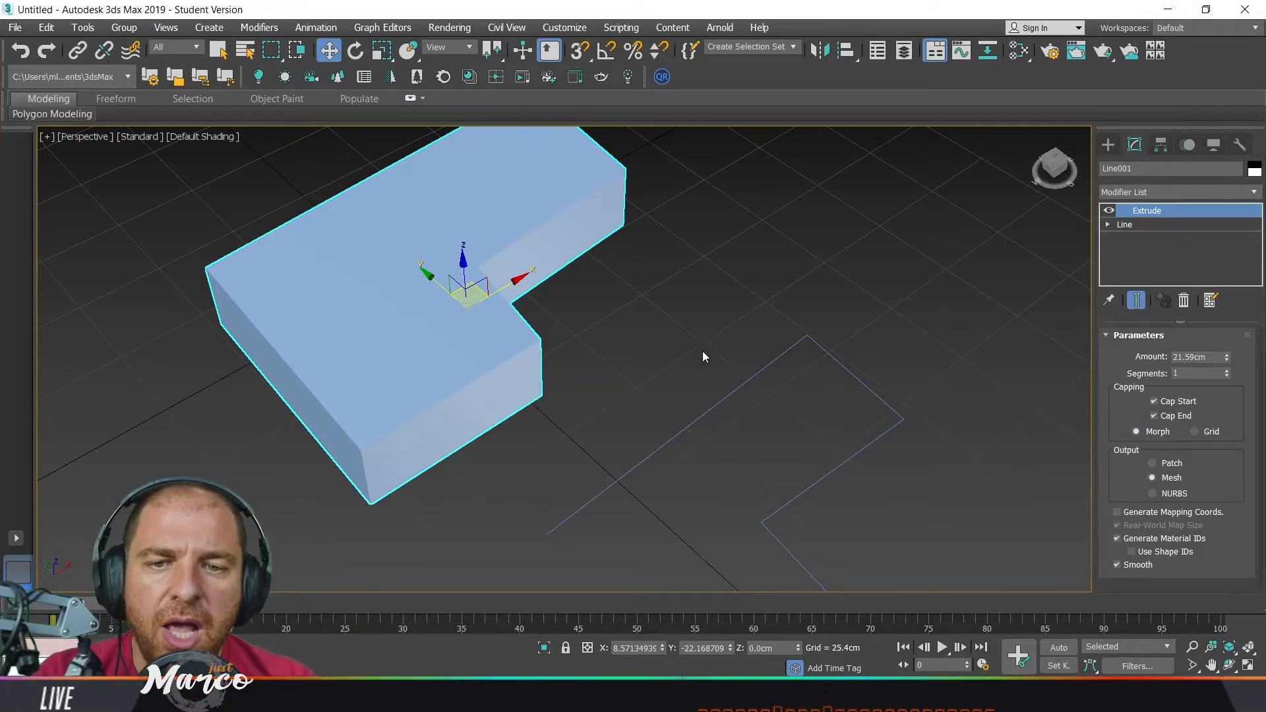
- Select the open line and add an Extrude modifier with an amount of 21.59 cm
{"action": "left_click", "coordinate": [730, 414]}
{"action": "middle_click_drag", "start_coordinate": [734, 423], "coordinate": [801, 356], "text": "alt"}
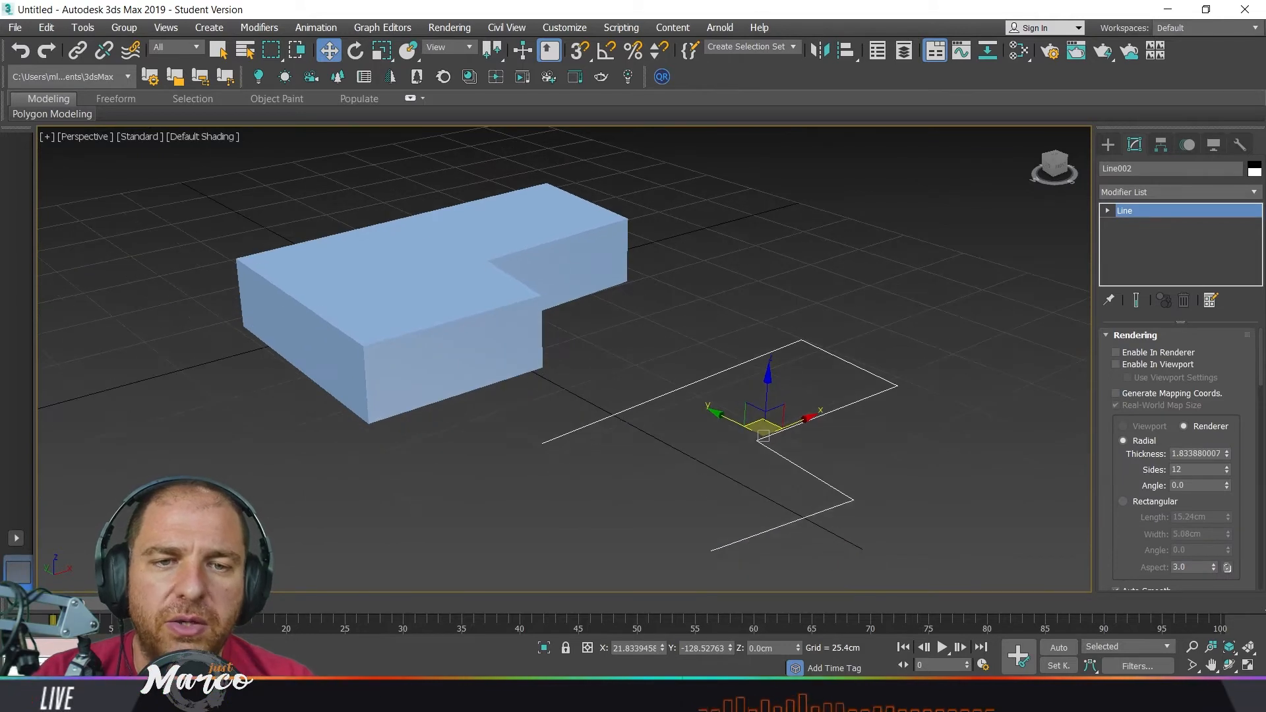
{"action": "left_click", "coordinate": [1255, 196]}
{"action": "left_click_drag", "start_coordinate": [1262, 263], "coordinate": [1263, 370]}
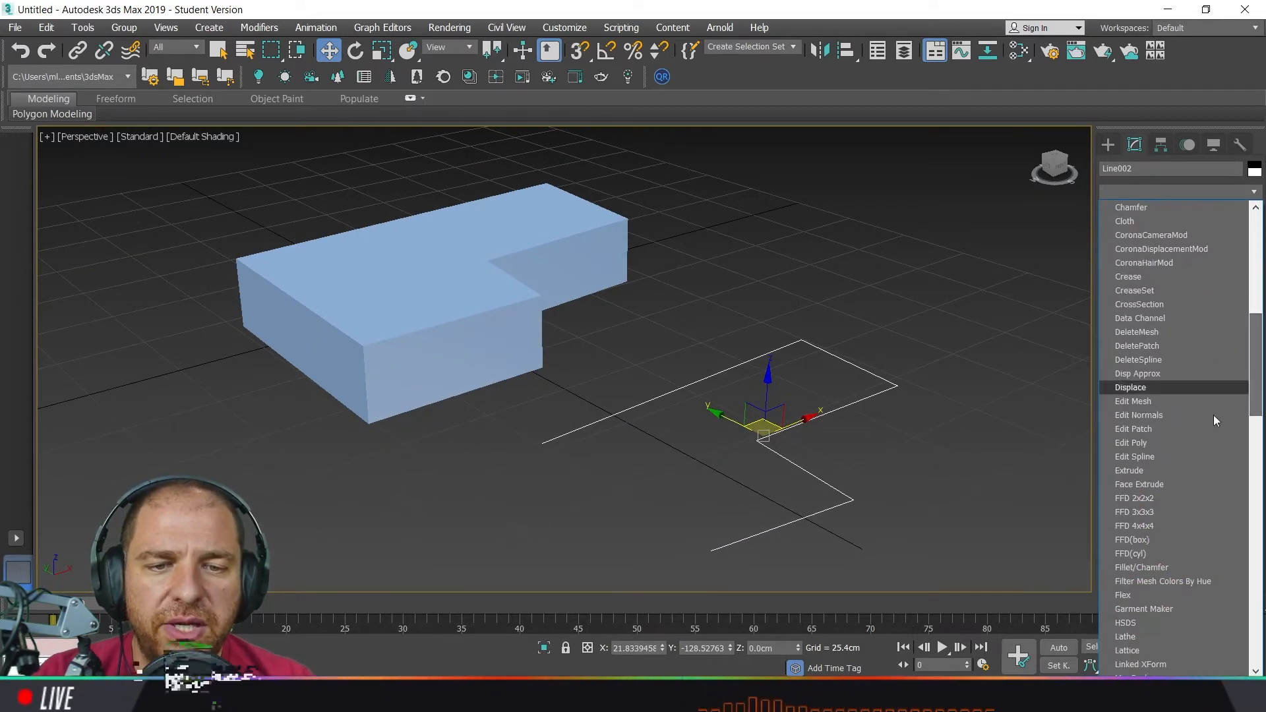
{"action": "left_click", "coordinate": [1190, 475]}
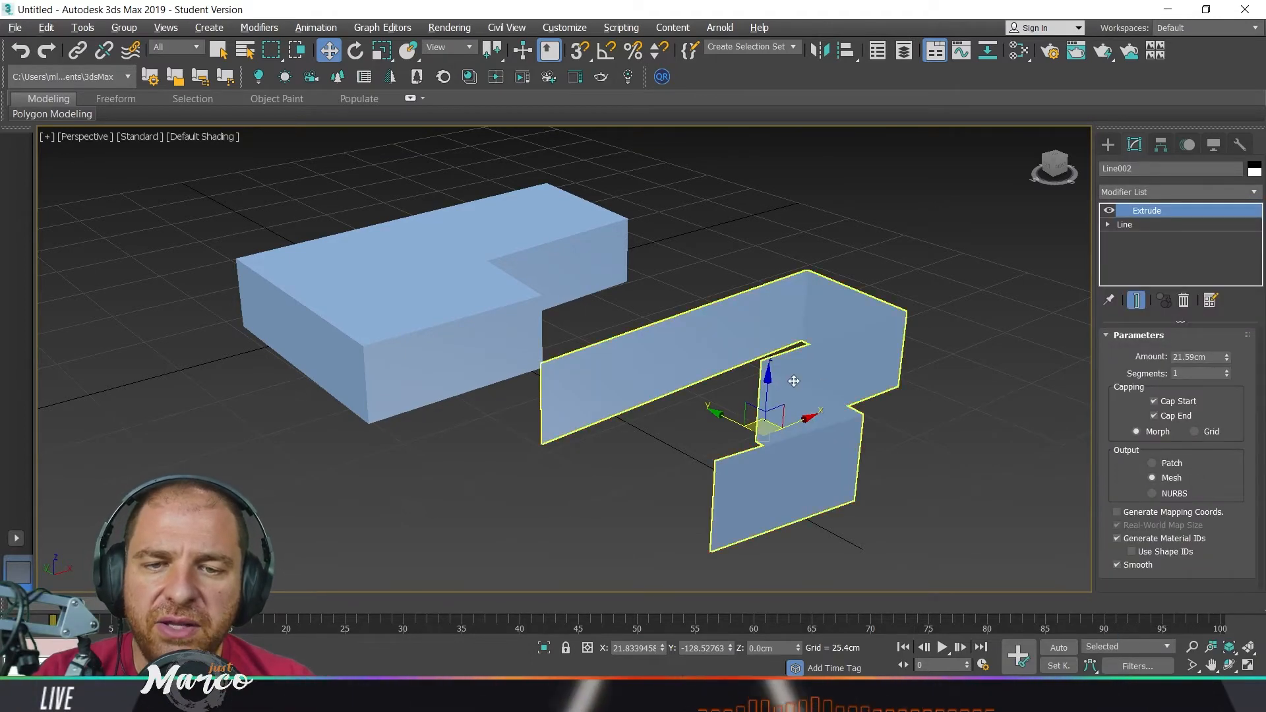
{"action": "middle_click_drag", "start_coordinate": [857, 428], "coordinate": [807, 395], "text": "alt"}
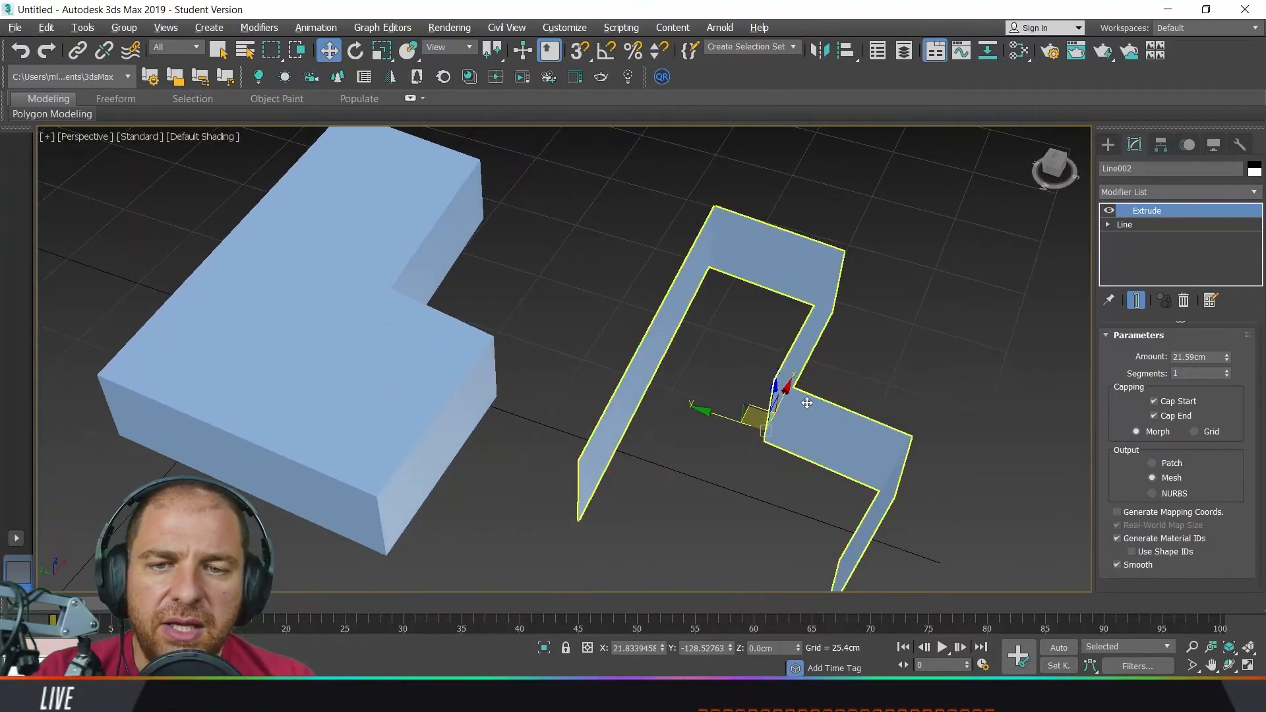
- Draw a six-cornered line beyond the open walls, crossing its last long segment over the first, and close the spline
{"action": "left_click", "coordinate": [1108, 144]}
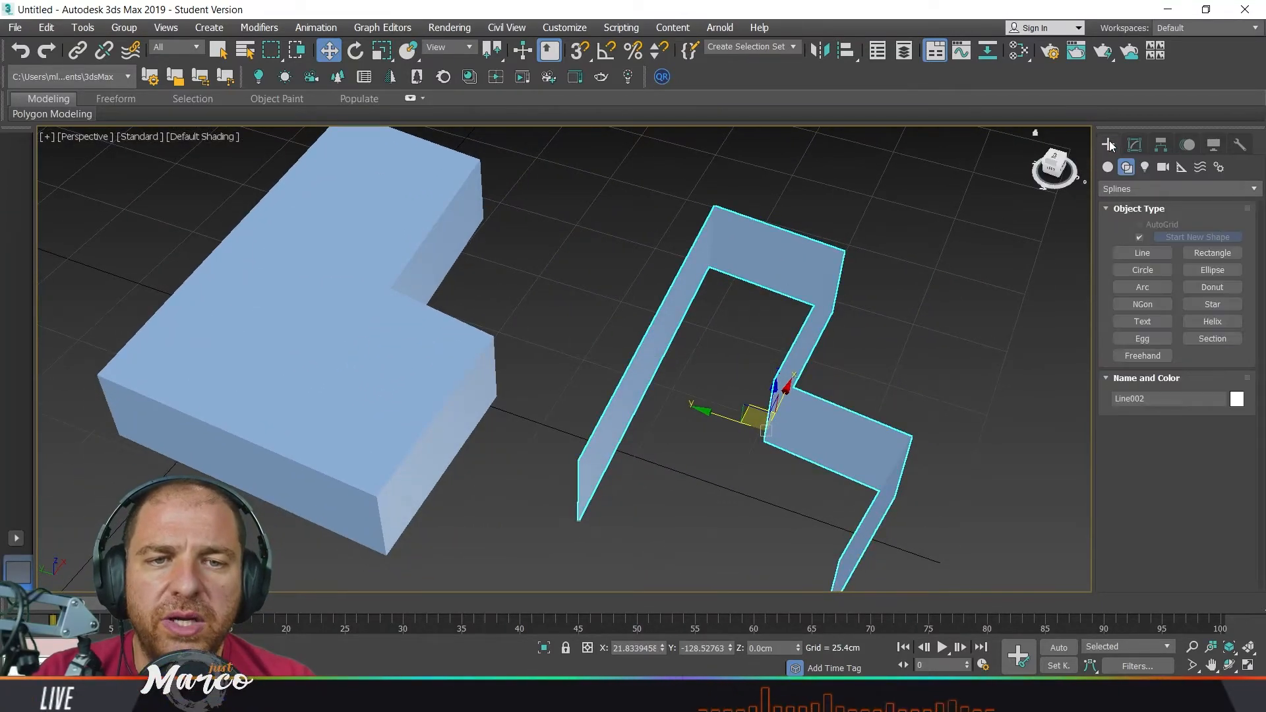
{"action": "left_click", "coordinate": [1148, 255]}
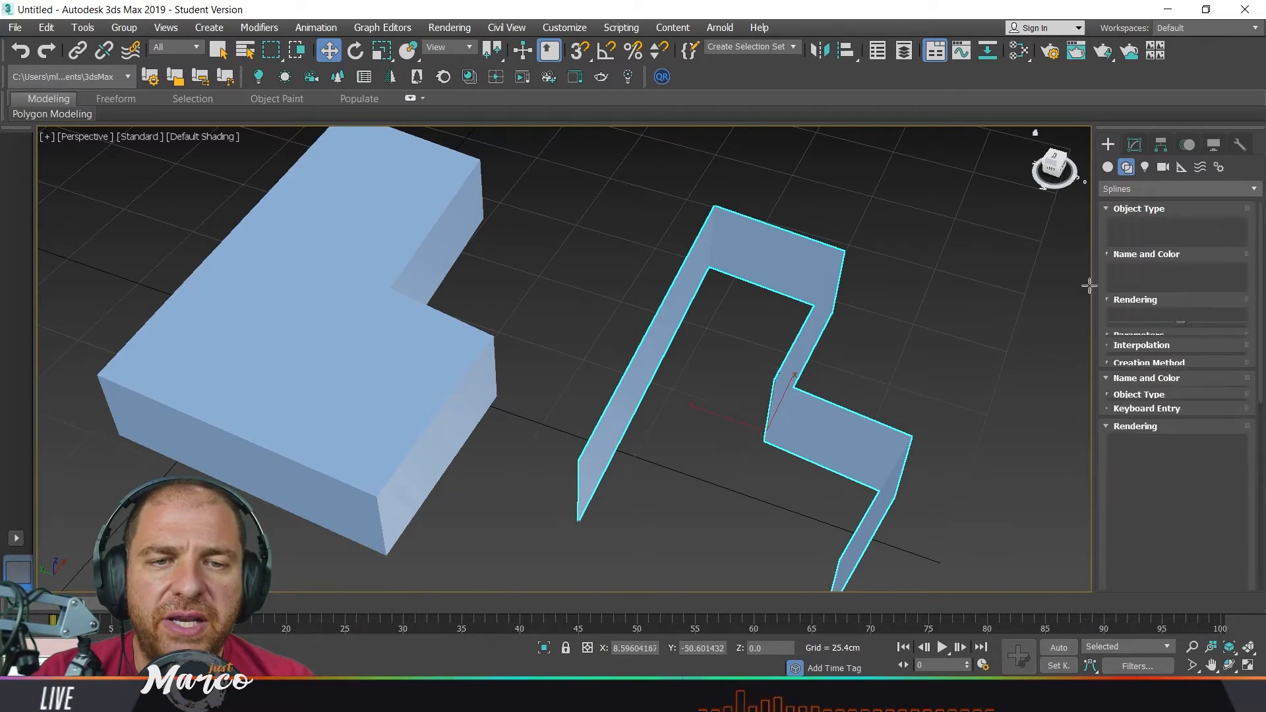
{"action": "middle_click_drag", "start_coordinate": [857, 468], "coordinate": [695, 443], "text": "alt"}
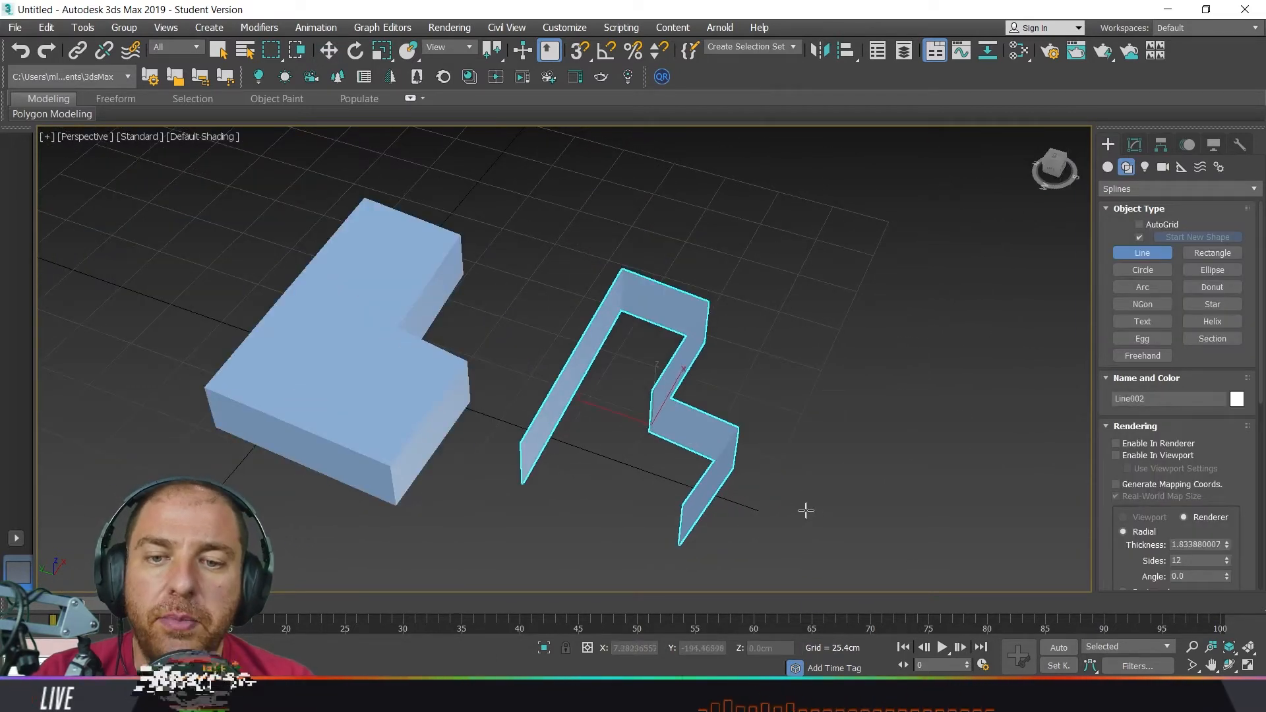
{"action": "middle_click_drag", "start_coordinate": [806, 511], "coordinate": [695, 486], "text": "alt"}
{"action": "left_click", "coordinate": [669, 520]}
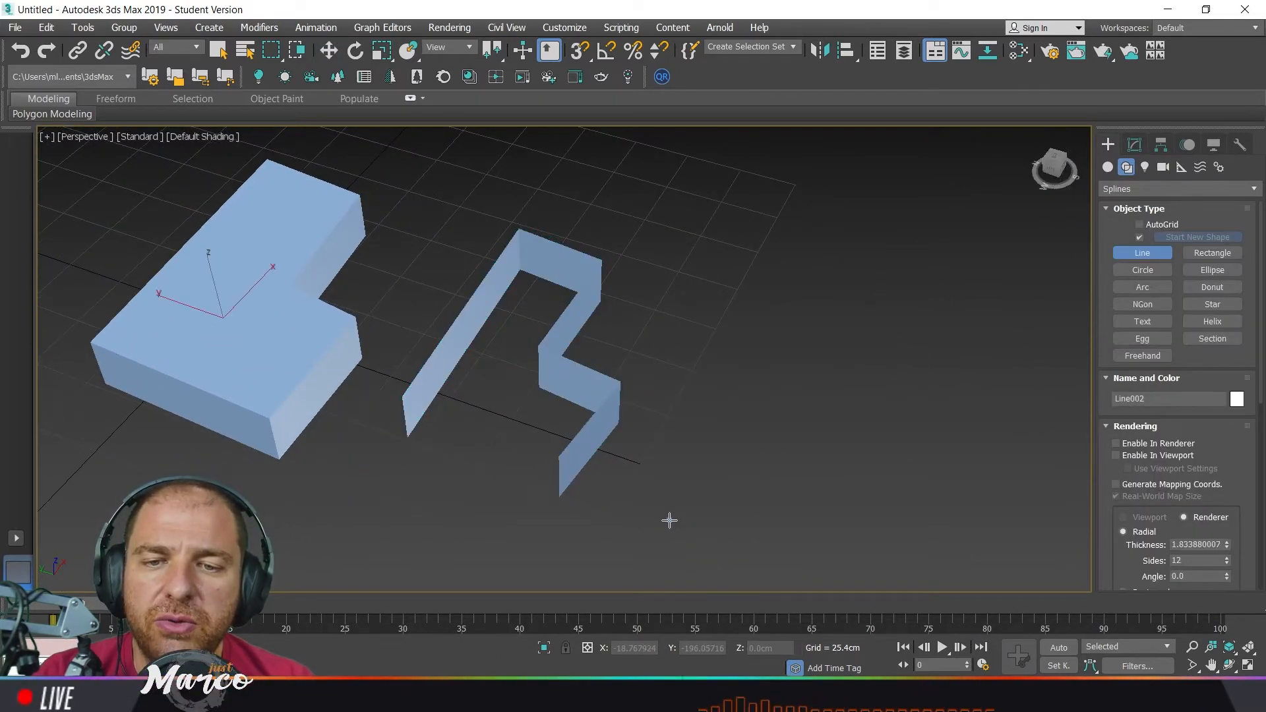
{"action": "left_click", "coordinate": [777, 300]}
{"action": "left_click", "coordinate": [889, 330]}
{"action": "left_click", "coordinate": [847, 424]}
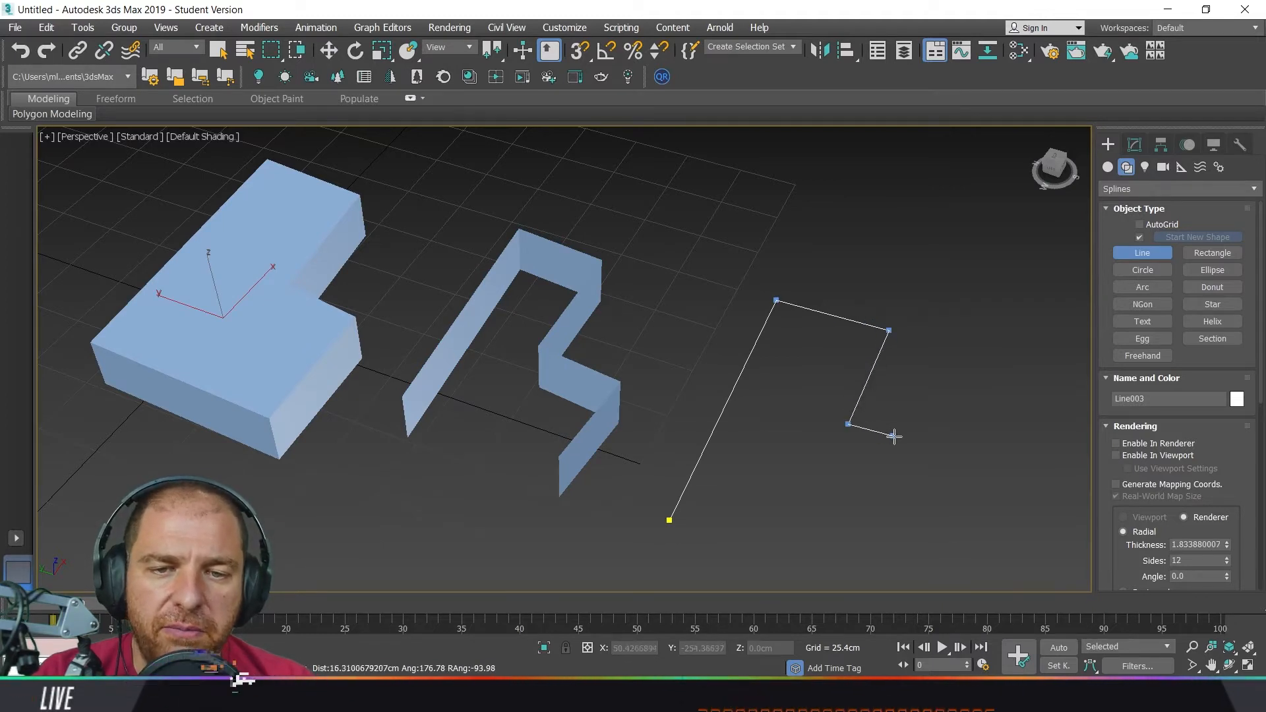
{"action": "left_click", "coordinate": [942, 453]}
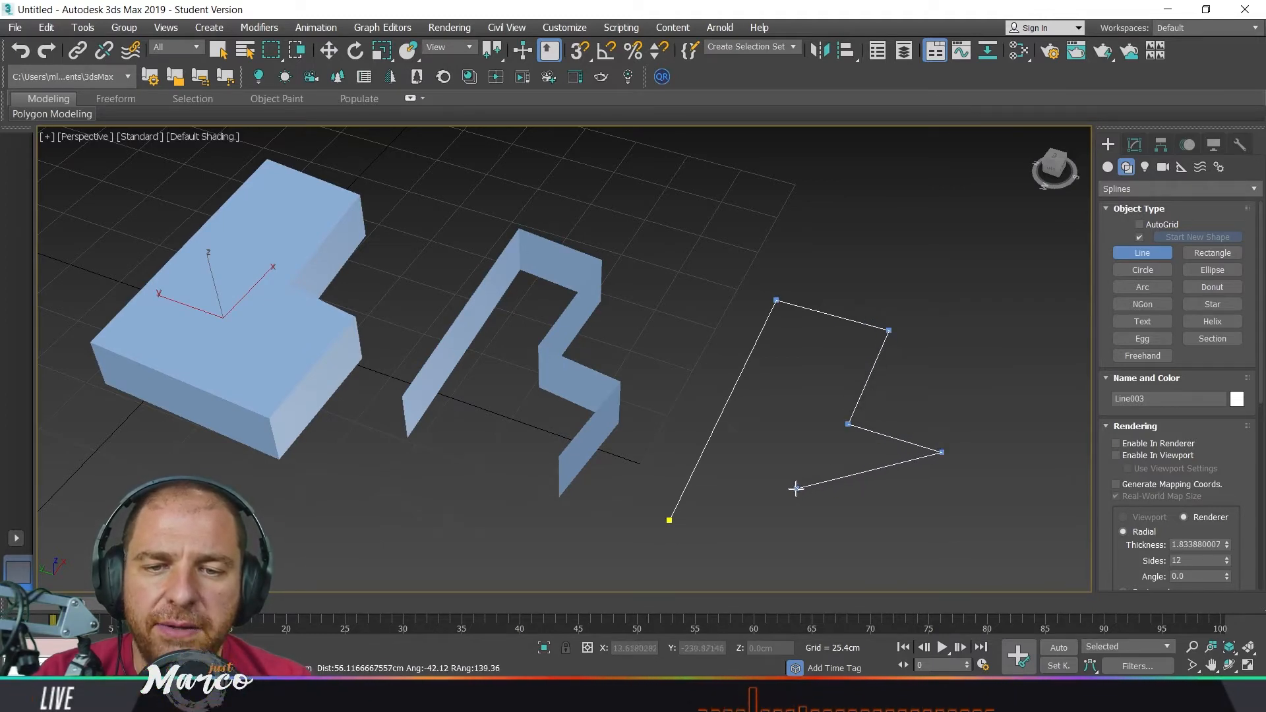
{"action": "left_click", "coordinate": [592, 502]}
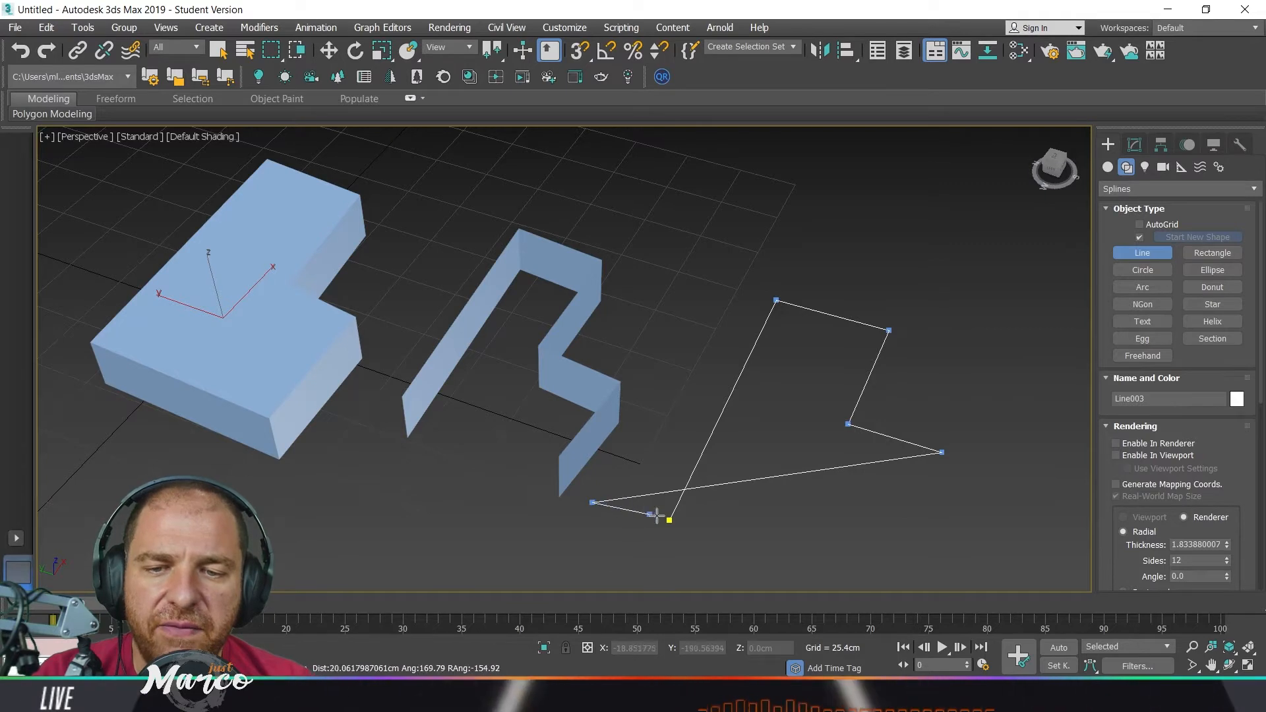
{"action": "left_click", "coordinate": [669, 520]}
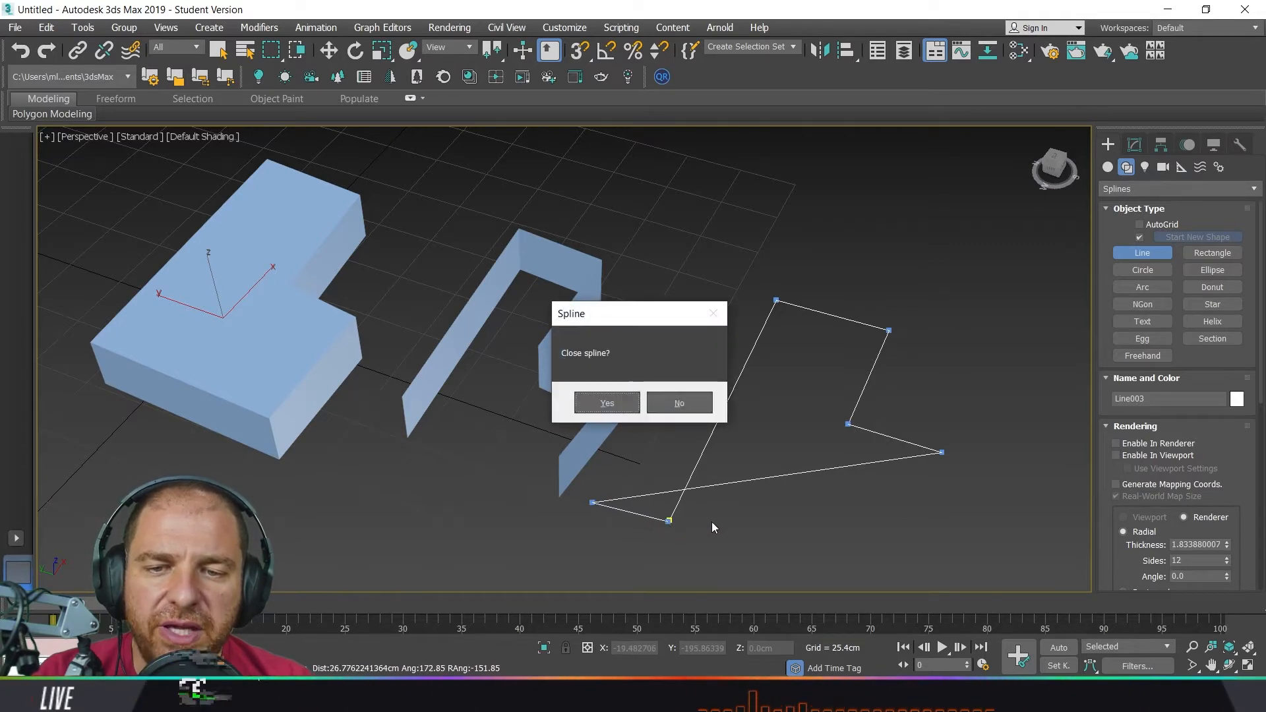
{"action": "left_click", "coordinate": [607, 402]}
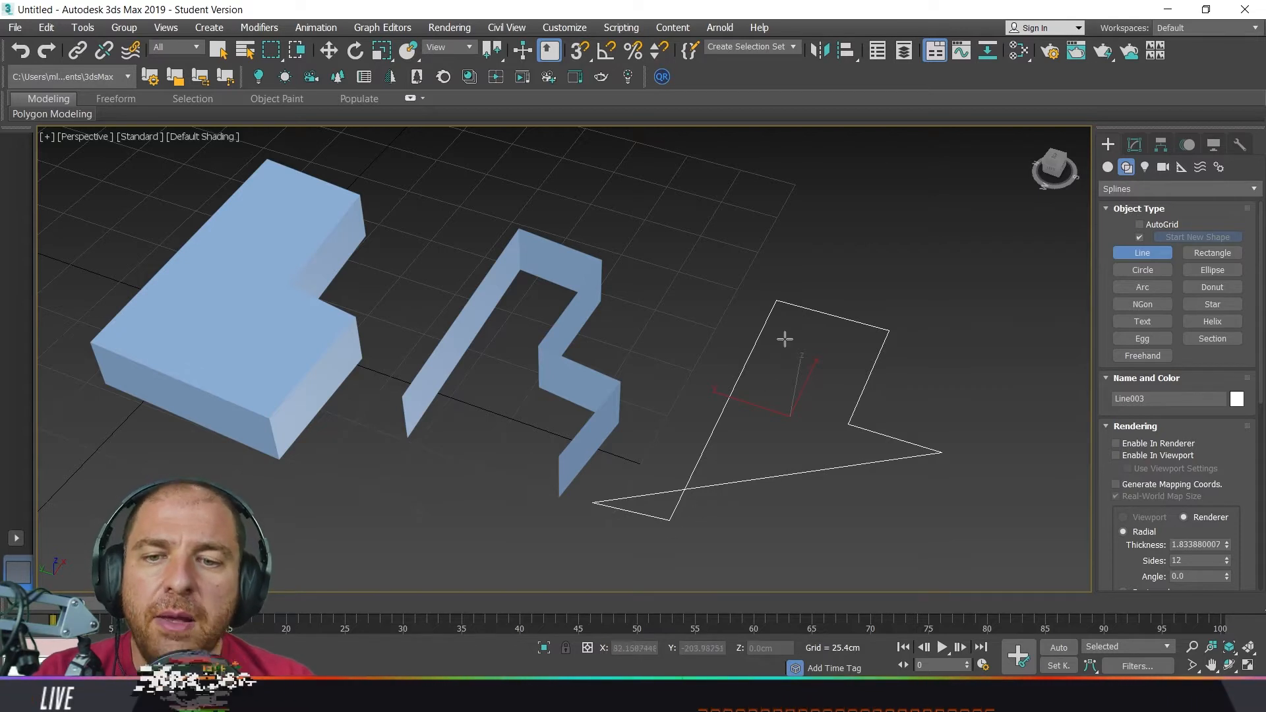
- Add an Extrude modifier to the self-crossing closed line and set its amount to 36.83 cm
{"action": "left_click", "coordinate": [1134, 145]}
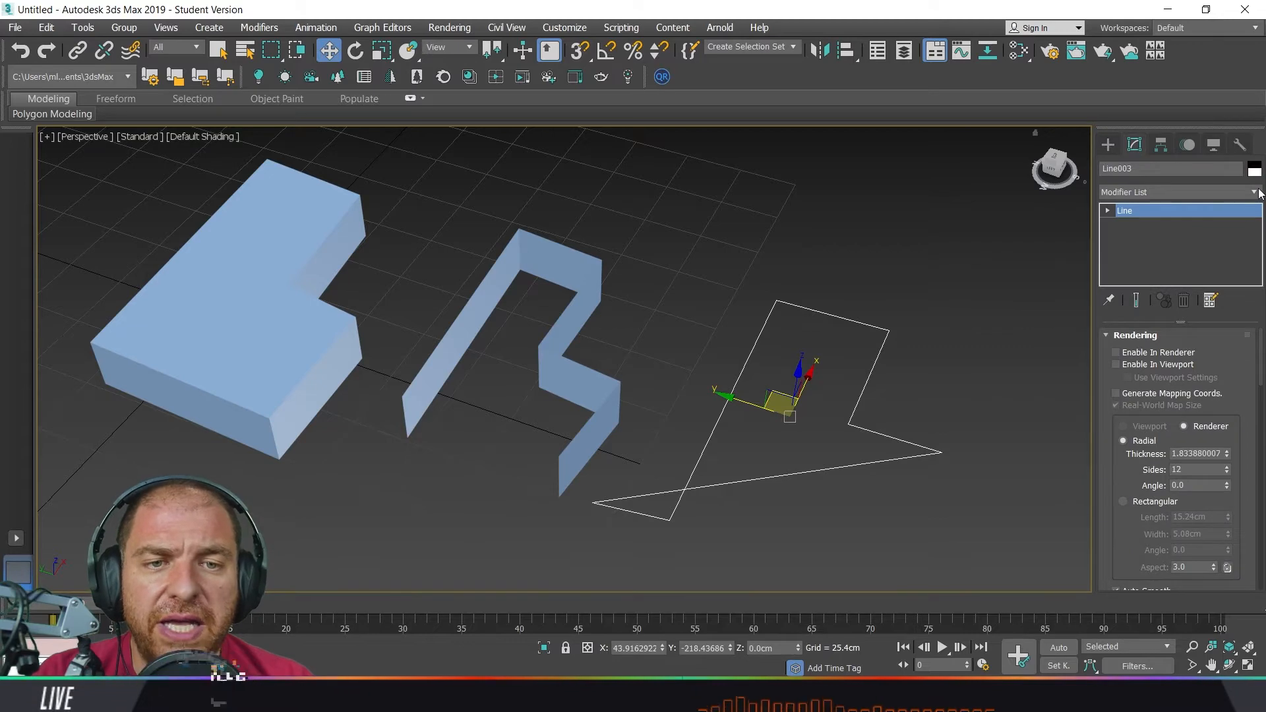
{"action": "left_click", "coordinate": [1254, 191]}
{"action": "left_click_drag", "start_coordinate": [1257, 219], "coordinate": [1253, 342]}
{"action": "left_click", "coordinate": [1188, 460]}
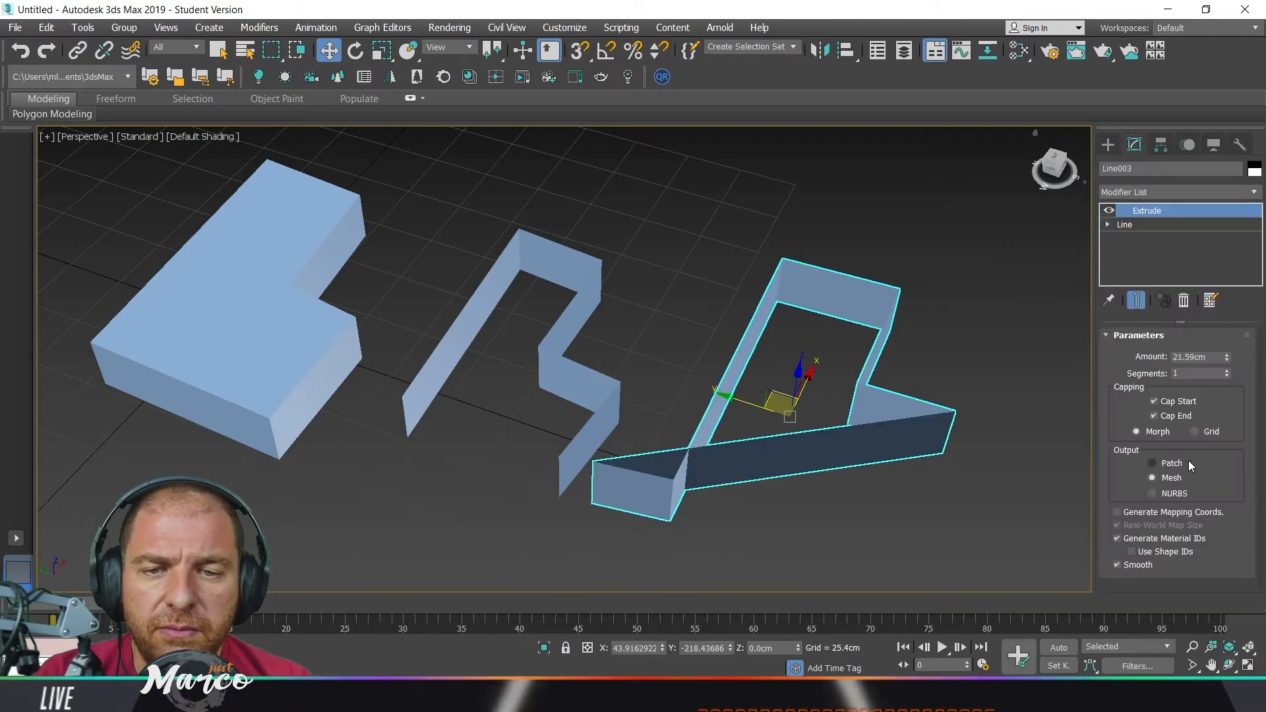
{"action": "middle_click_drag", "start_coordinate": [859, 480], "coordinate": [809, 463], "text": "alt"}
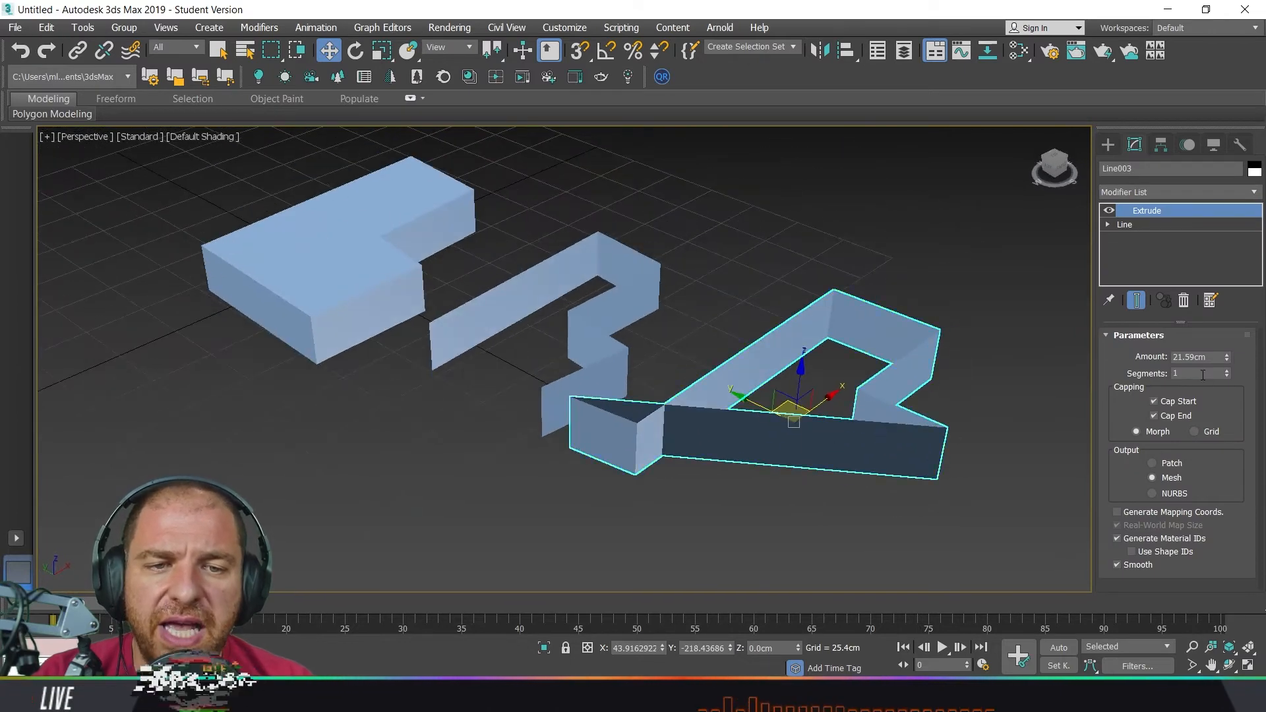
{"action": "mouse_move", "coordinate": [1227, 358]}
{"action": "left_mouse_down"}
{"action": "mouse_move", "coordinate": [1233, 327]}
{"action": "mouse_move", "coordinate": [1236, 356]}
{"action": "left_mouse_up"}
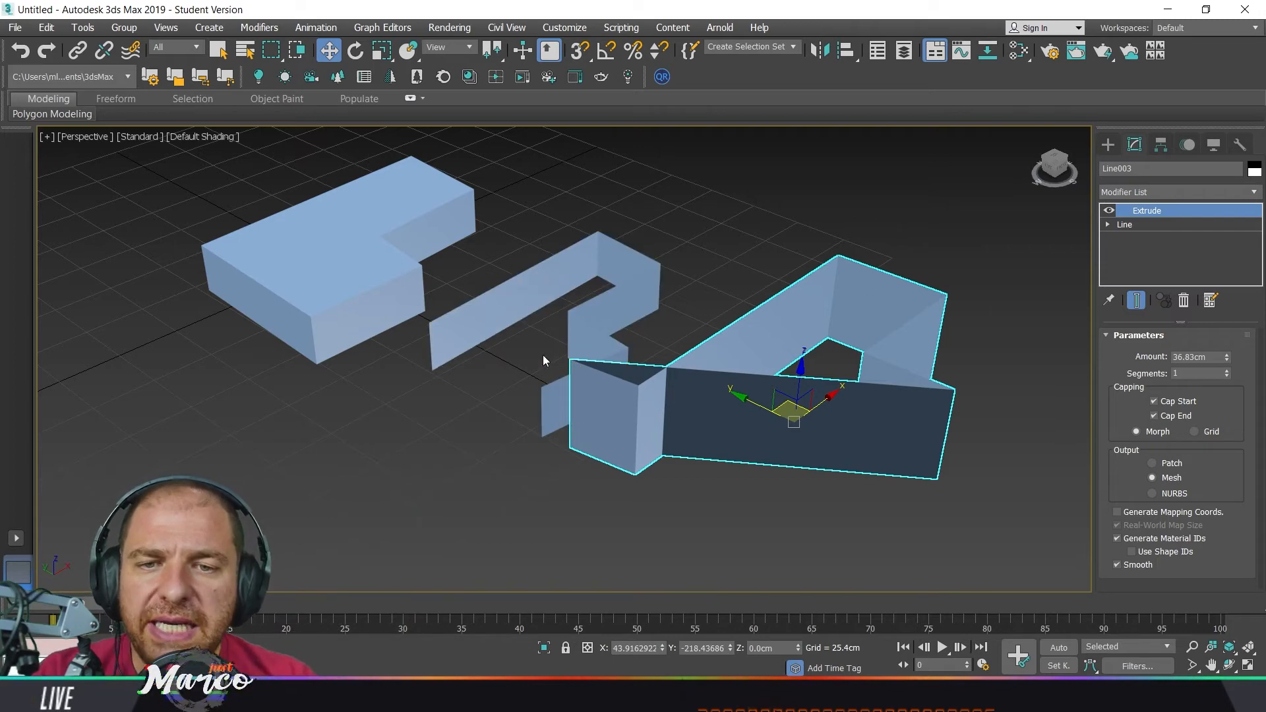
{"action": "middle_click_drag", "start_coordinate": [543, 356], "coordinate": [620, 375]}
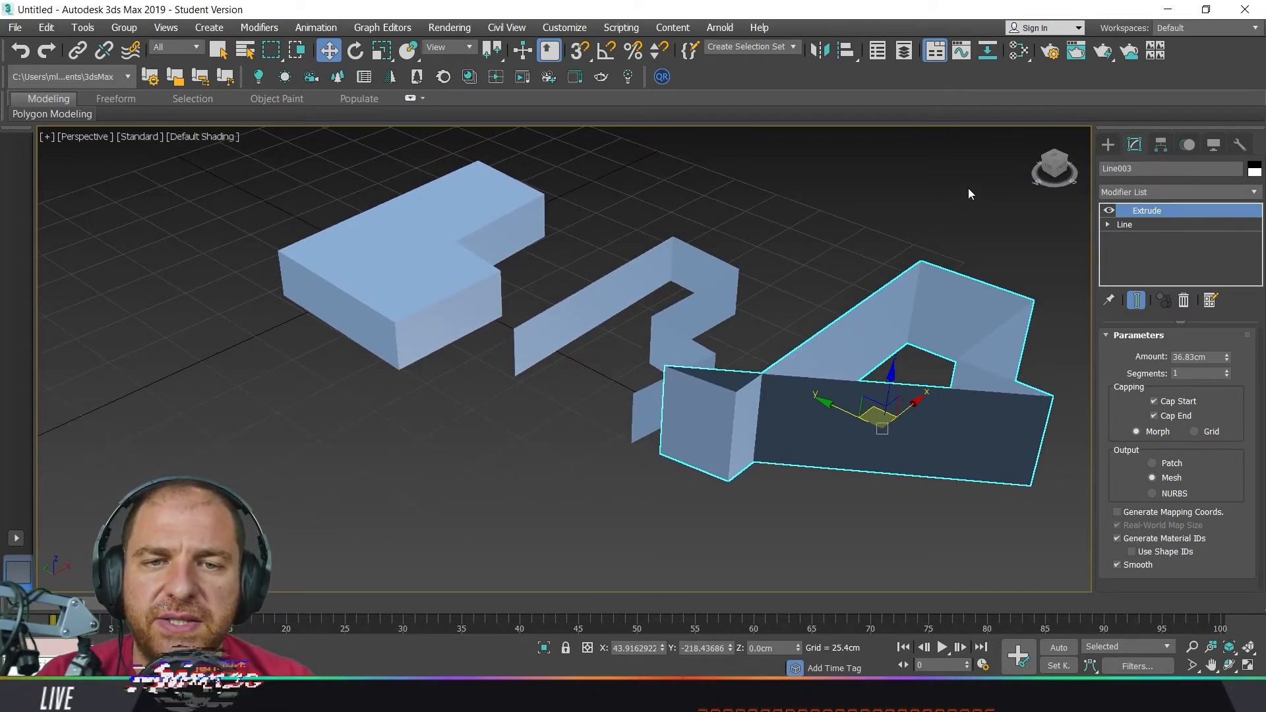
- Select all three extruded shapes together and delete them from the scene
{"action": "left_click_drag", "start_coordinate": [969, 184], "coordinate": [914, 278]}
{"action": "left_click_drag", "start_coordinate": [700, 446], "coordinate": [343, 495]}
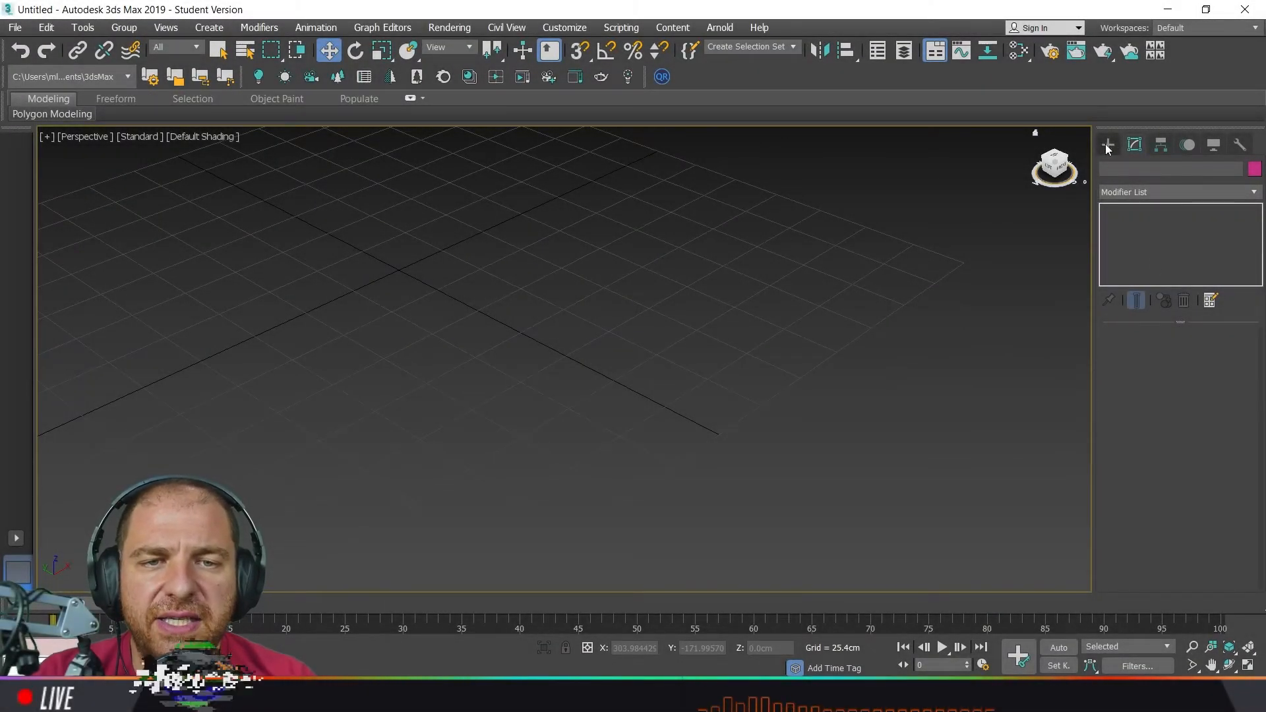
- Draw a six-cornered L-shaped line on the grid beside the origin and close the spline
{"action": "left_click", "coordinate": [1108, 145]}
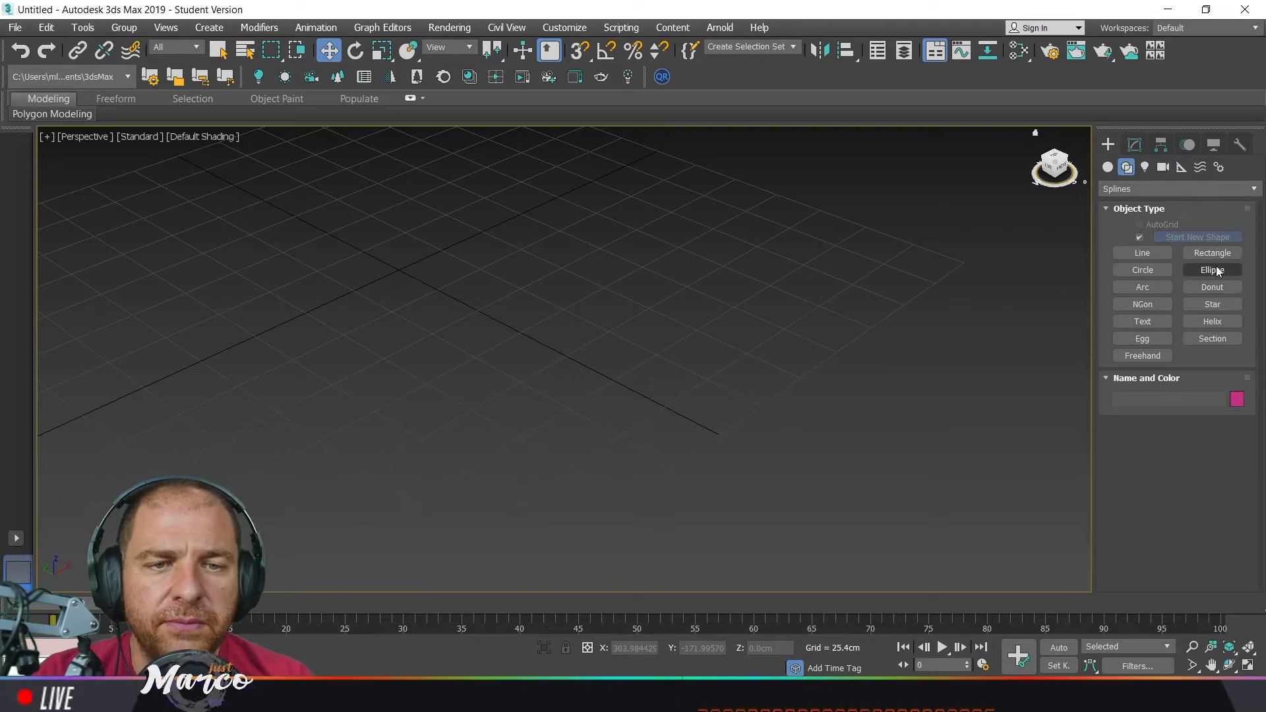
{"action": "left_click", "coordinate": [1153, 253]}
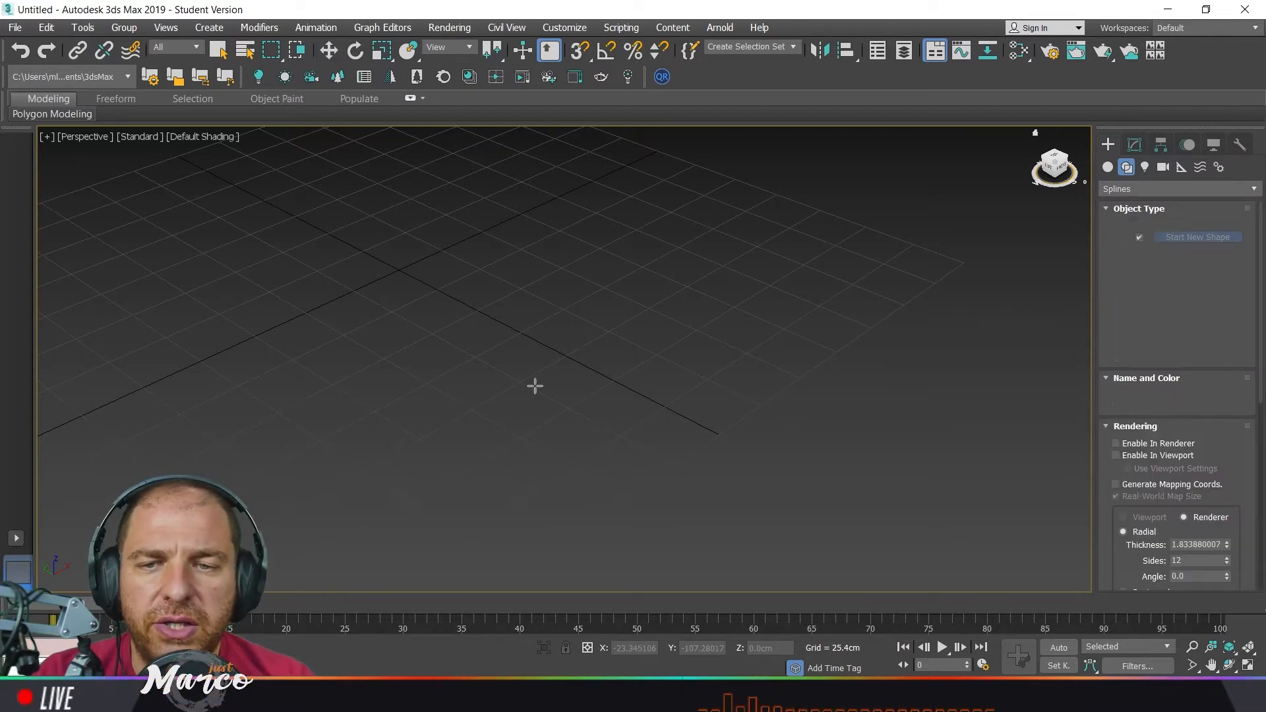
{"action": "middle_click_drag", "start_coordinate": [574, 271], "coordinate": [559, 344]}
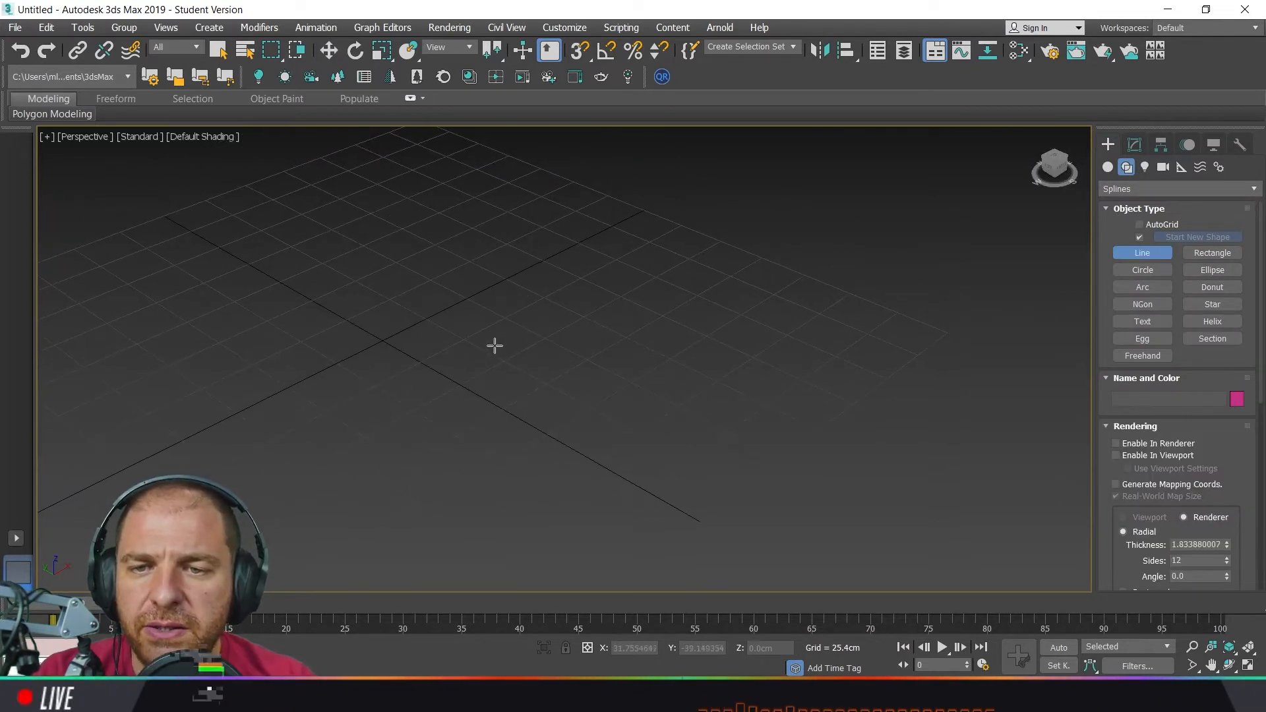
{"action": "left_click", "coordinate": [479, 339]}
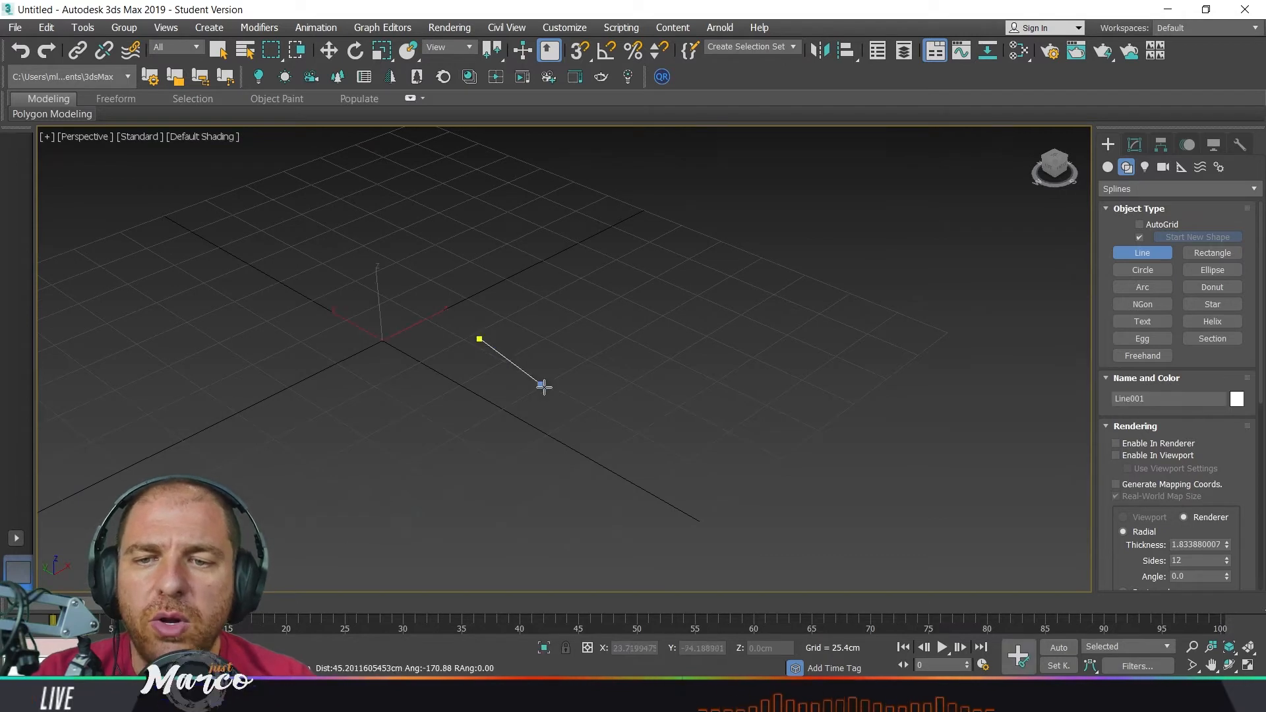
{"action": "left_click", "coordinate": [635, 426]}
{"action": "left_click", "coordinate": [790, 324]}
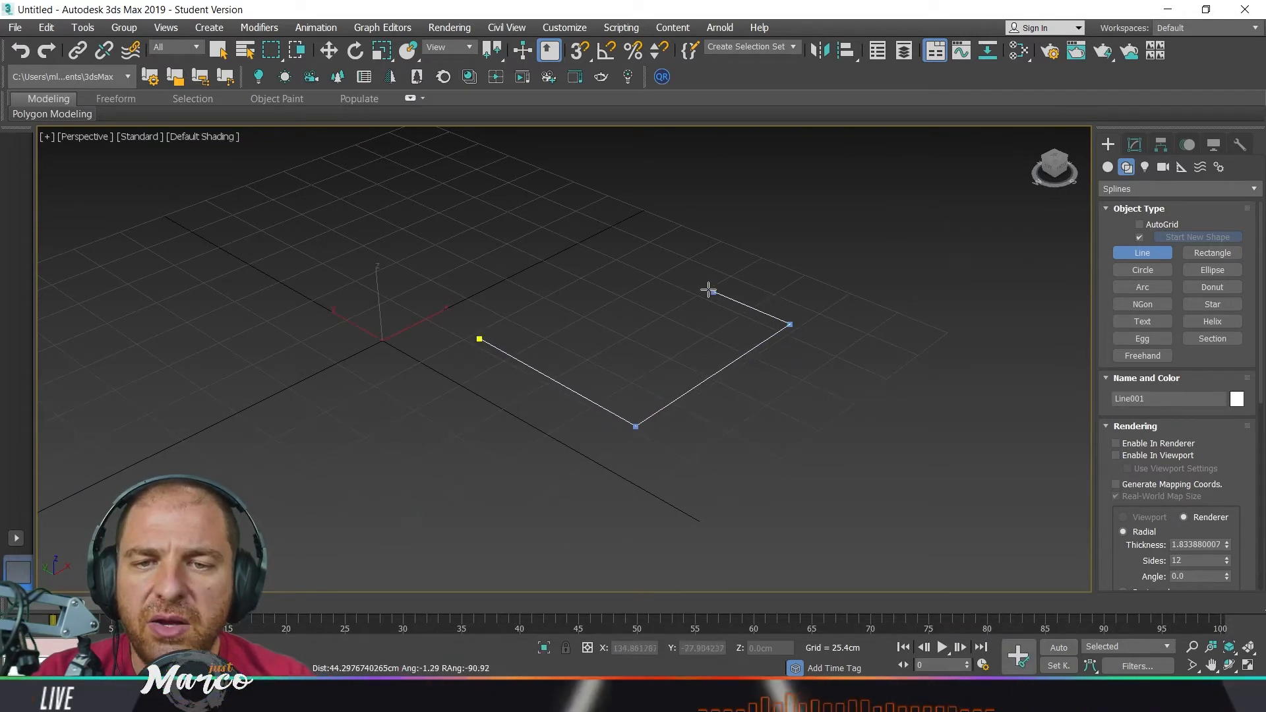
{"action": "left_click", "coordinate": [677, 278]}
{"action": "left_click", "coordinate": [593, 327]}
{"action": "left_click", "coordinate": [540, 305]}
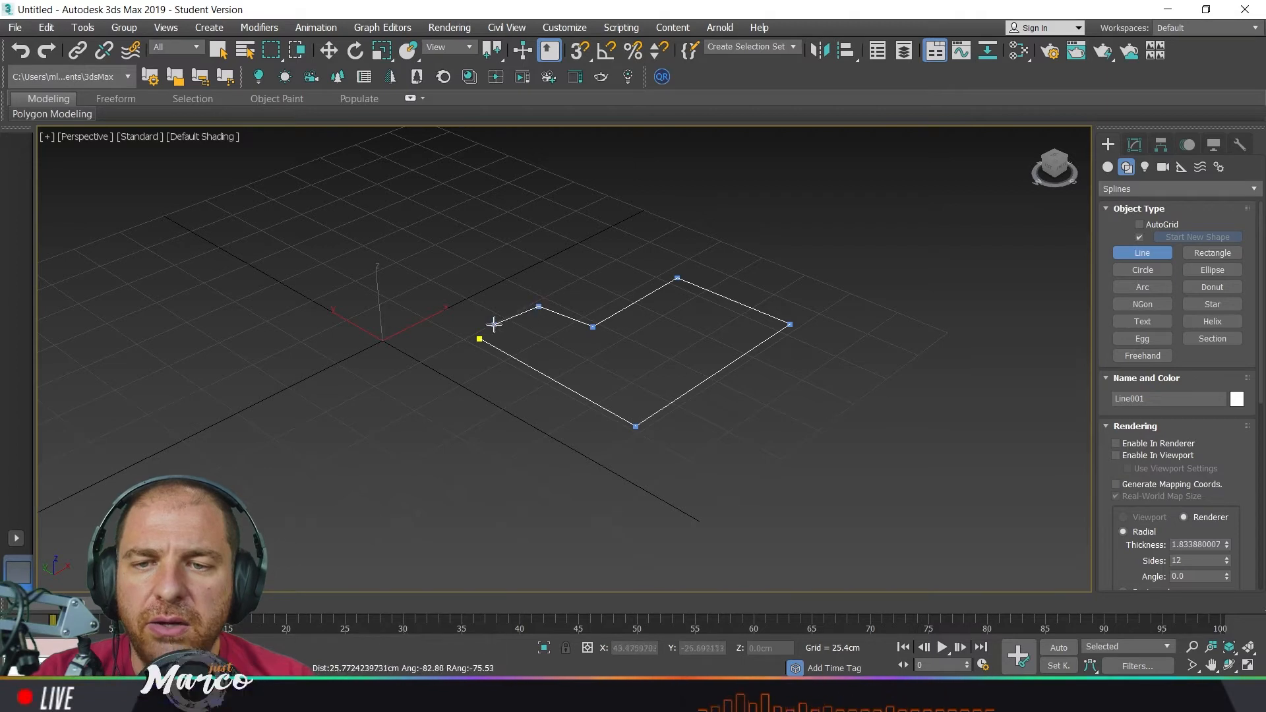
{"action": "left_click", "coordinate": [478, 340]}
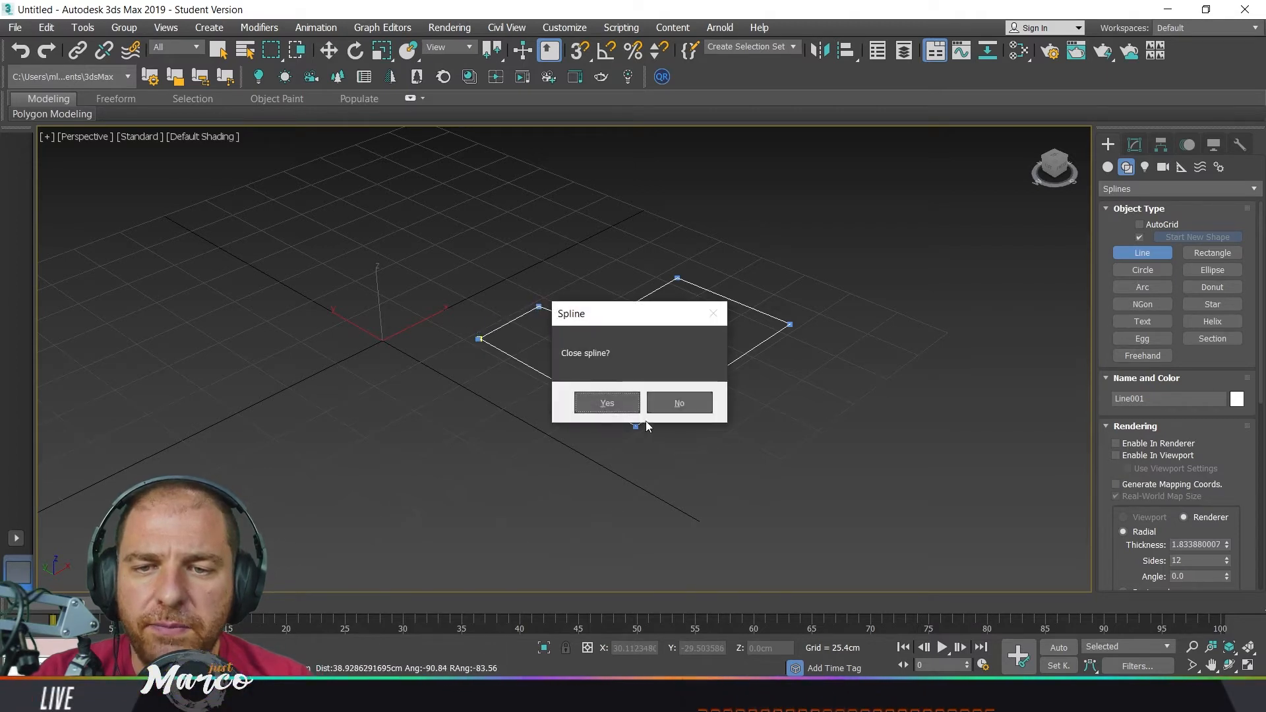
{"action": "left_click", "coordinate": [587, 402]}
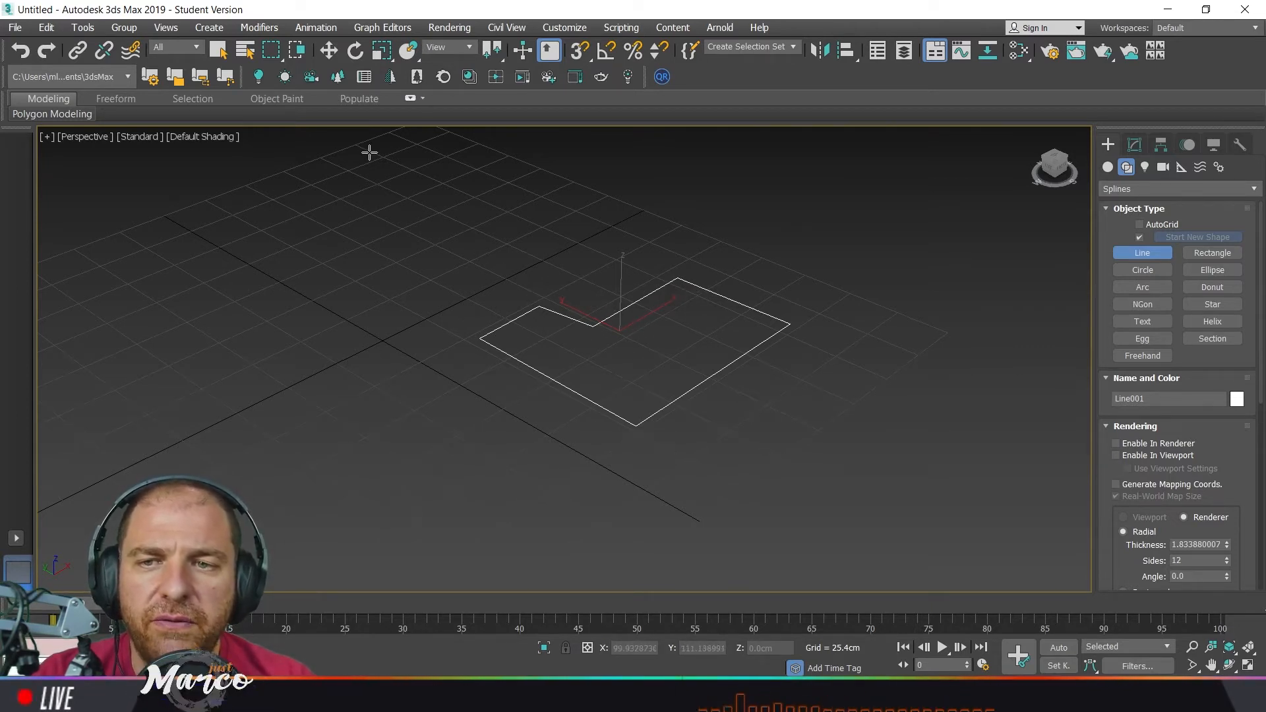
{"action": "key", "text": "w"}
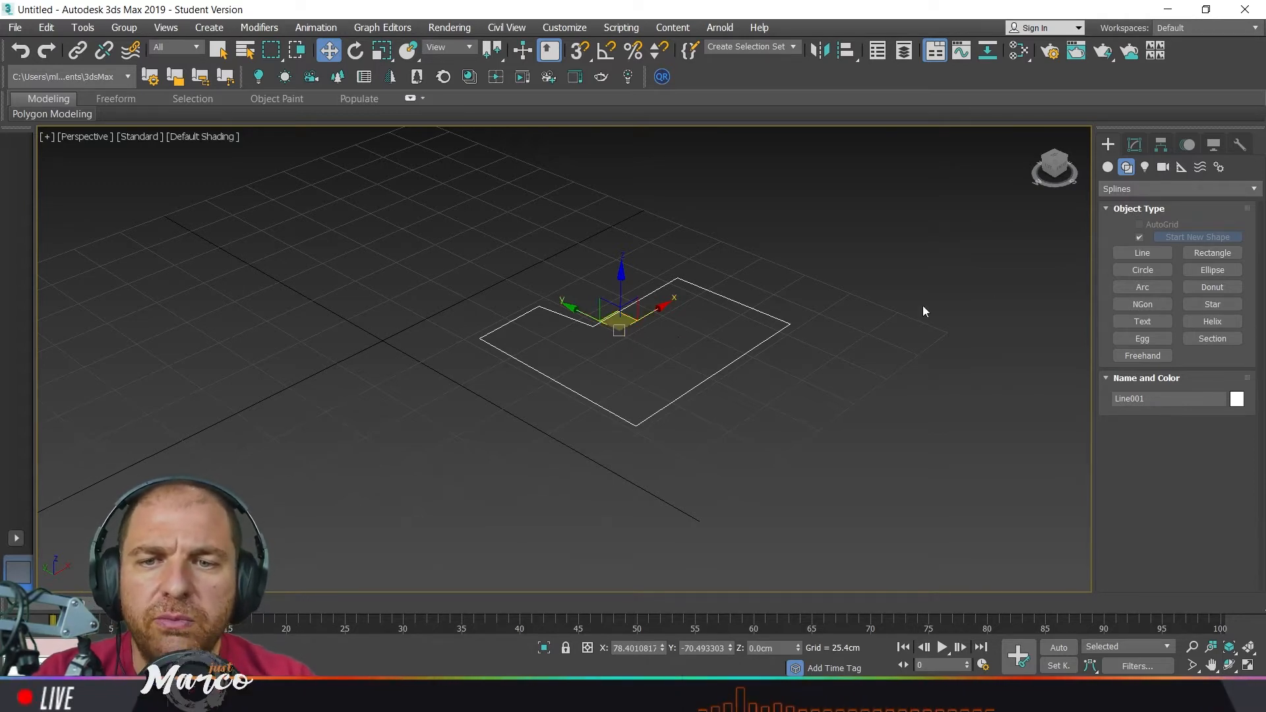
- Add a Lathe modifier to the closed line and examine the revolved solid from the other end
{"action": "left_click", "coordinate": [1135, 144]}
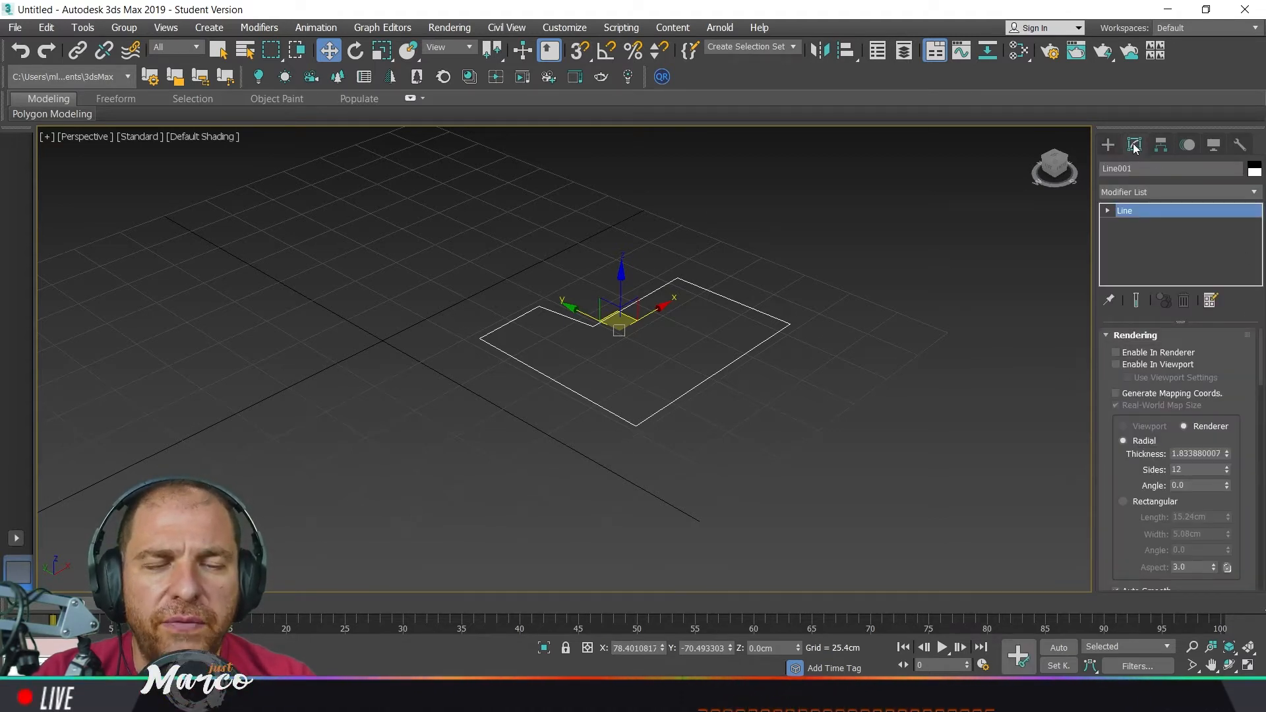
{"action": "left_click", "coordinate": [1255, 193]}
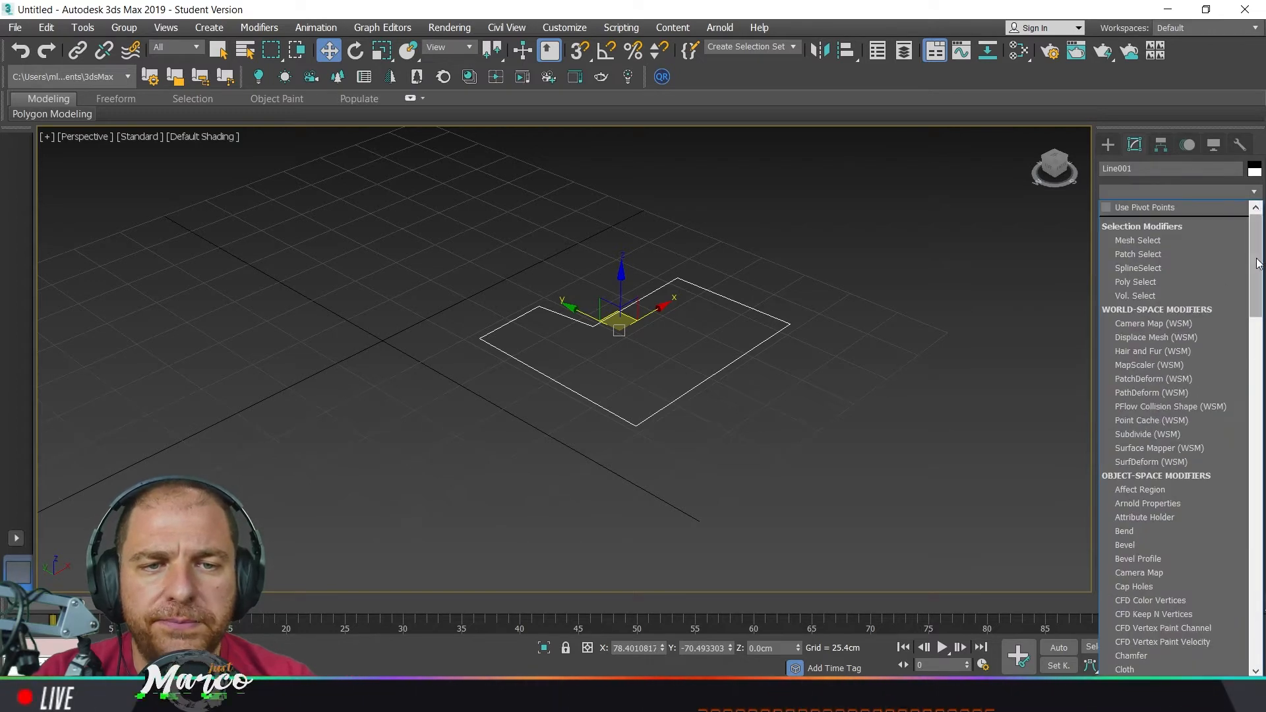
{"action": "left_click_drag", "start_coordinate": [1257, 270], "coordinate": [1252, 396]}
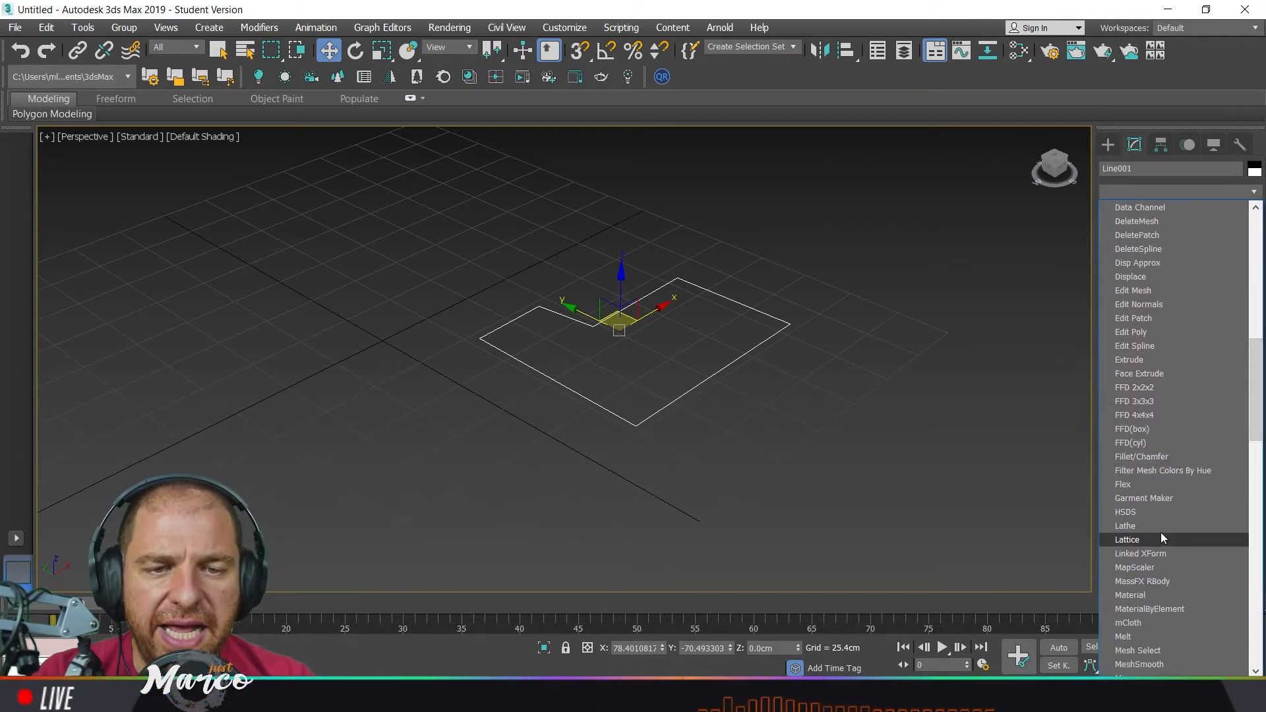
{"action": "left_click", "coordinate": [1161, 528]}
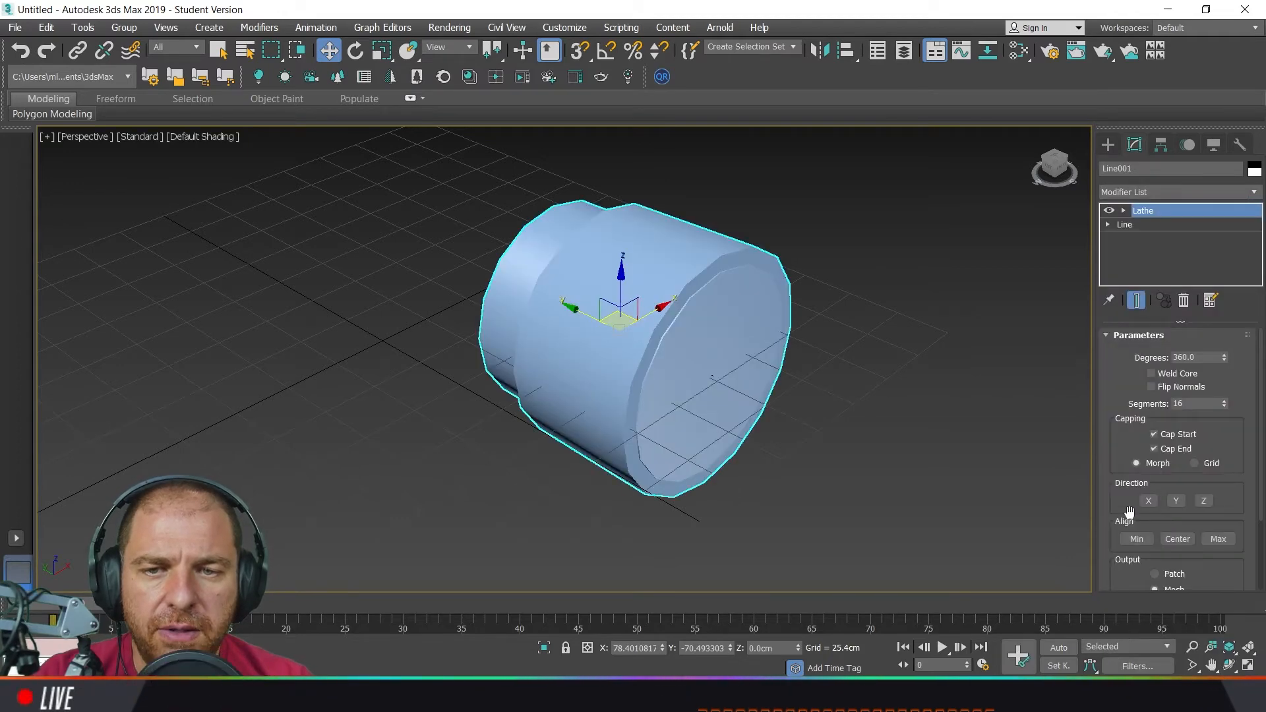
{"action": "middle_click_drag", "start_coordinate": [707, 364], "coordinate": [484, 425], "text": "alt"}
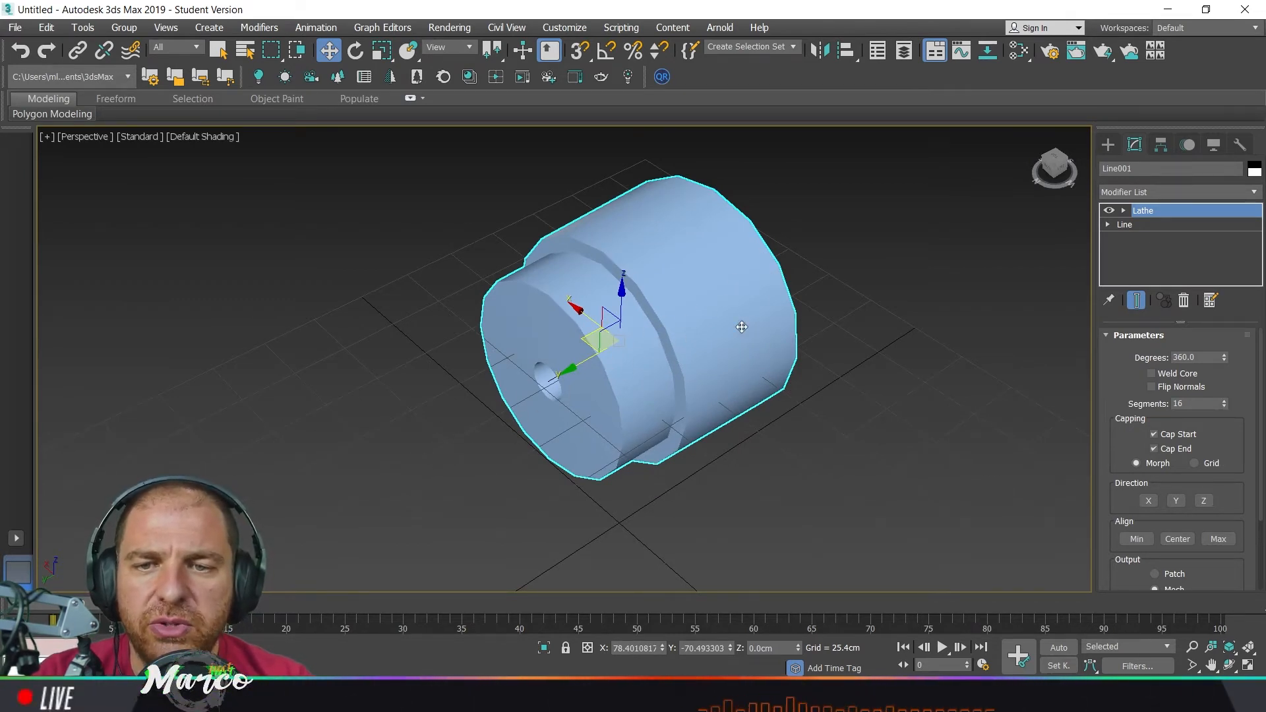
- Try the Lathe's X, Y and Z directions in turn and finish on Y
{"action": "left_click", "coordinate": [1148, 502]}
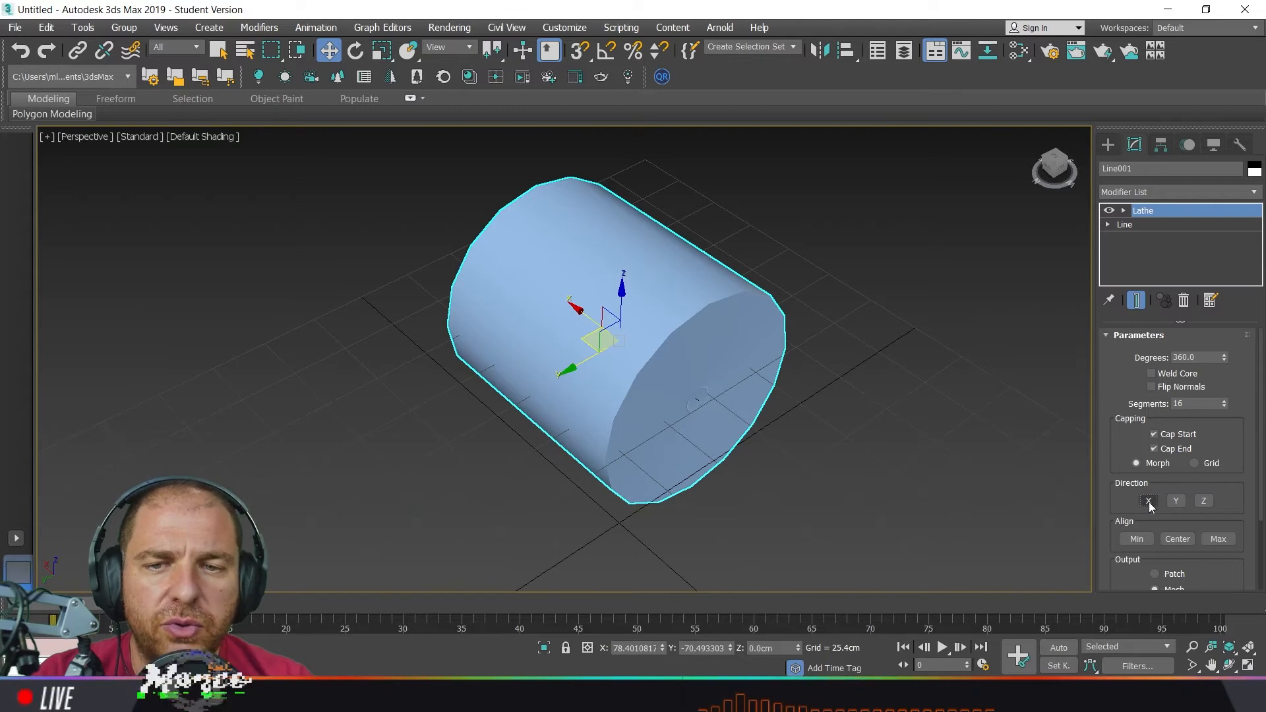
{"action": "left_click", "coordinate": [1176, 501]}
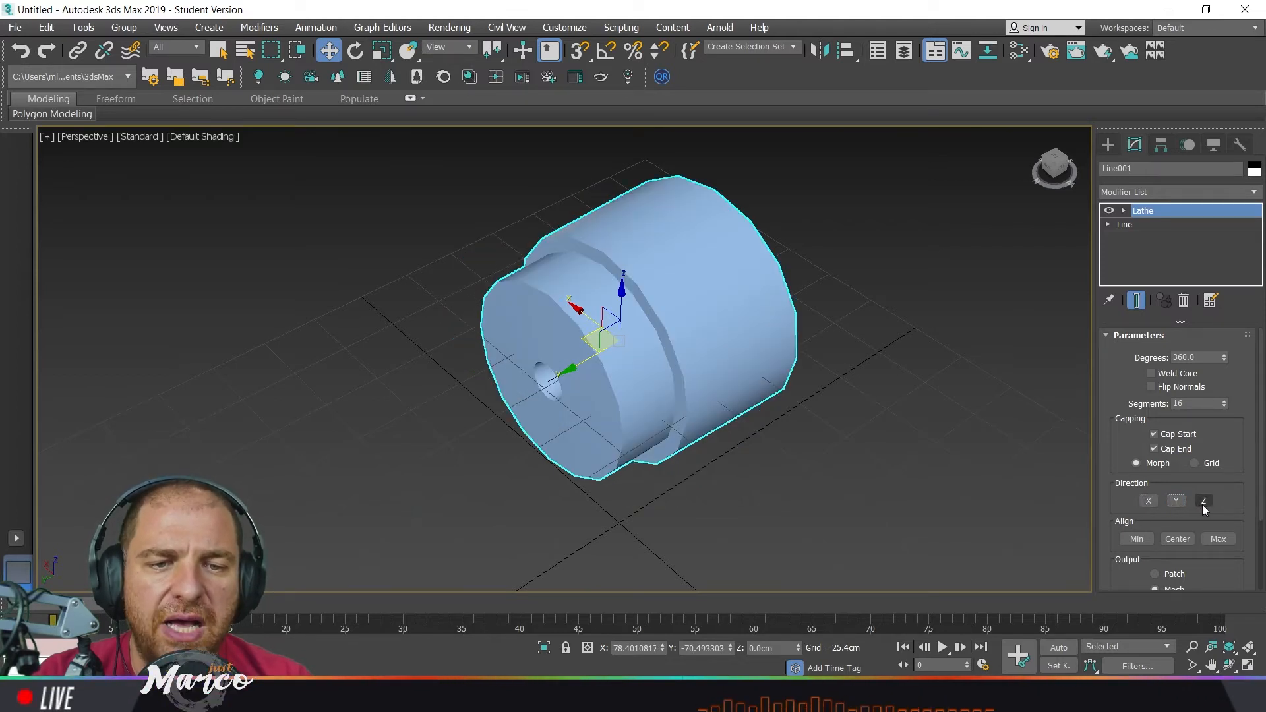
{"action": "left_click", "coordinate": [1202, 501]}
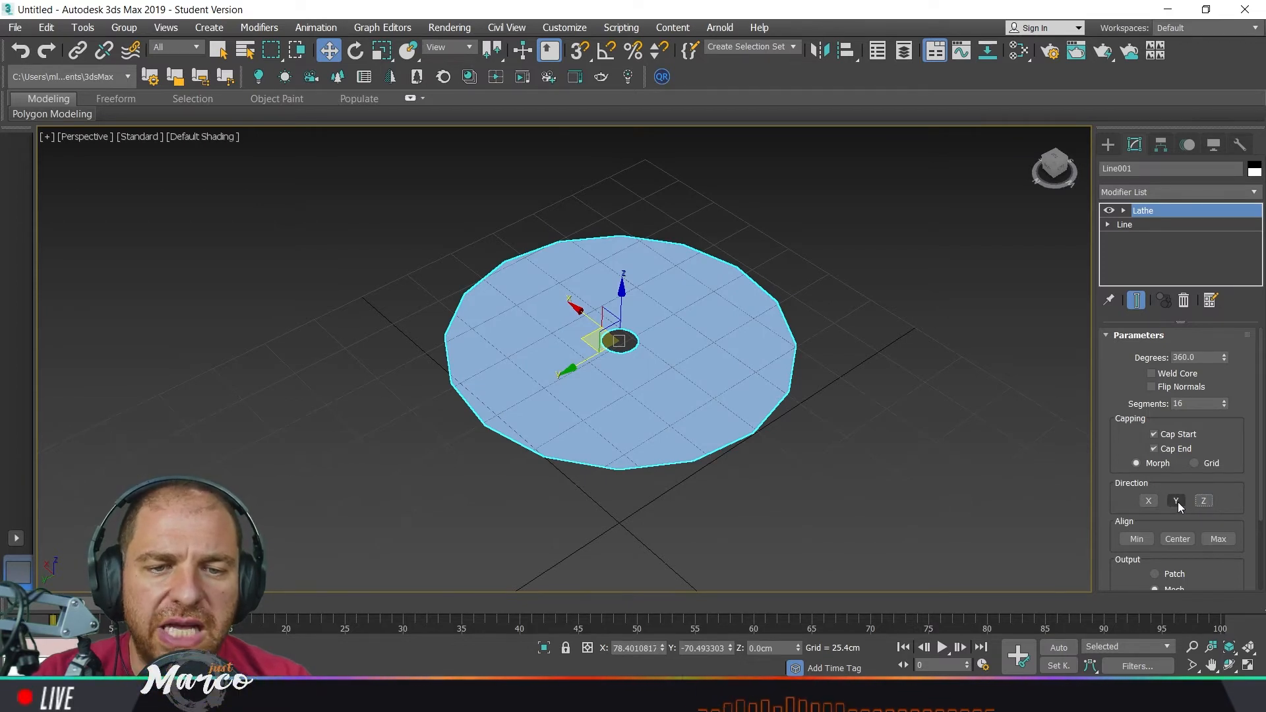
{"action": "left_click", "coordinate": [1176, 501]}
{"action": "left_click", "coordinate": [1152, 501]}
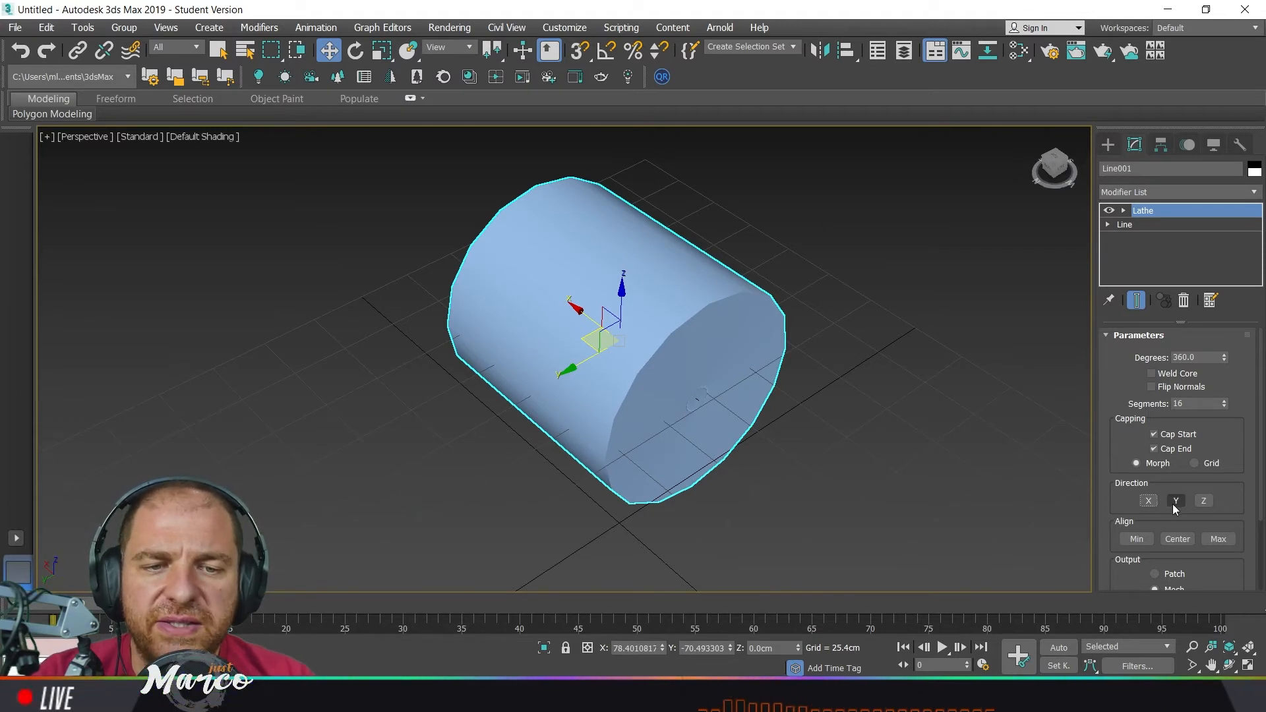
{"action": "left_click", "coordinate": [1176, 501]}
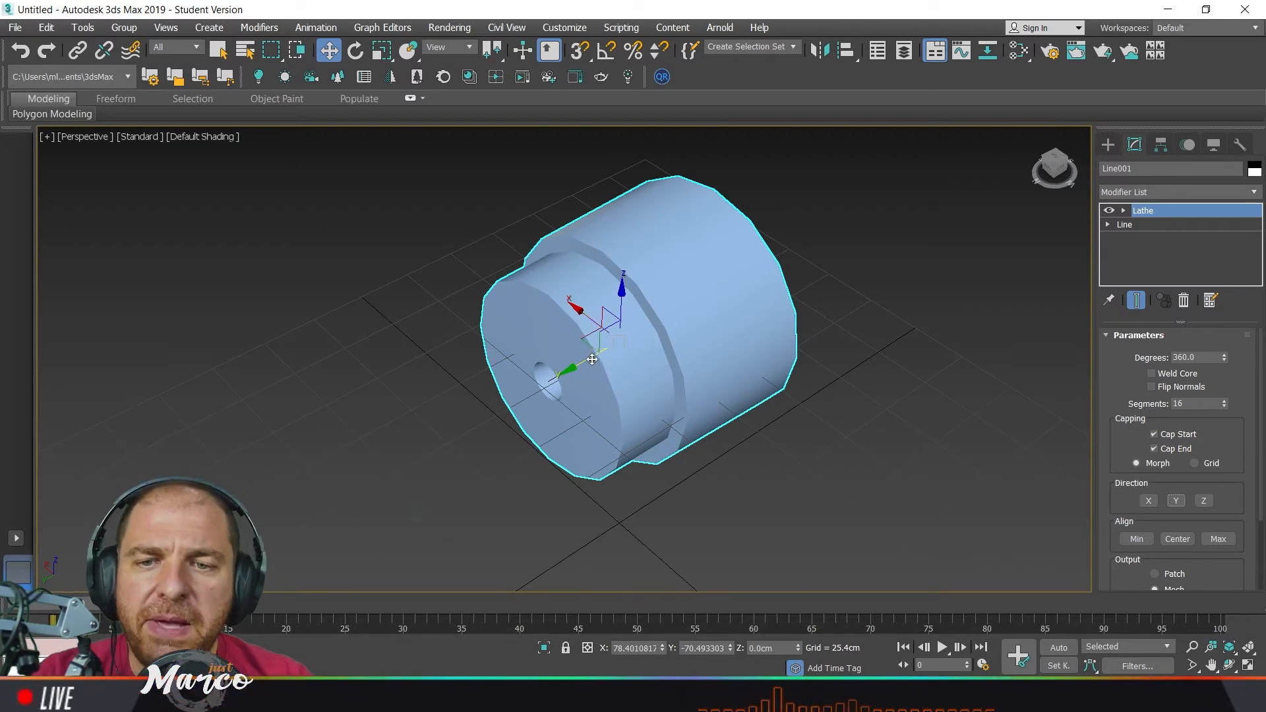
- Edit the Lathe's Axis sub-object and move the axis away from the profile to widen the central hole
{"action": "left_click", "coordinate": [1123, 210]}
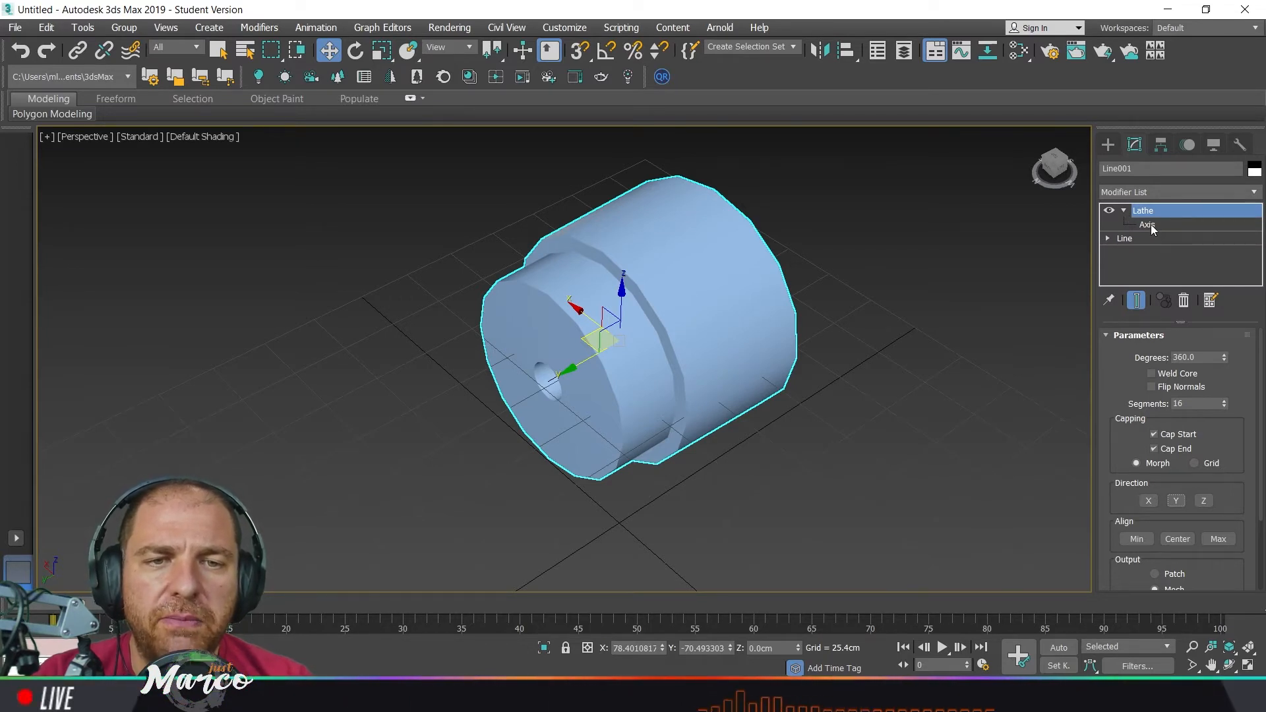
{"action": "left_click", "coordinate": [1150, 224]}
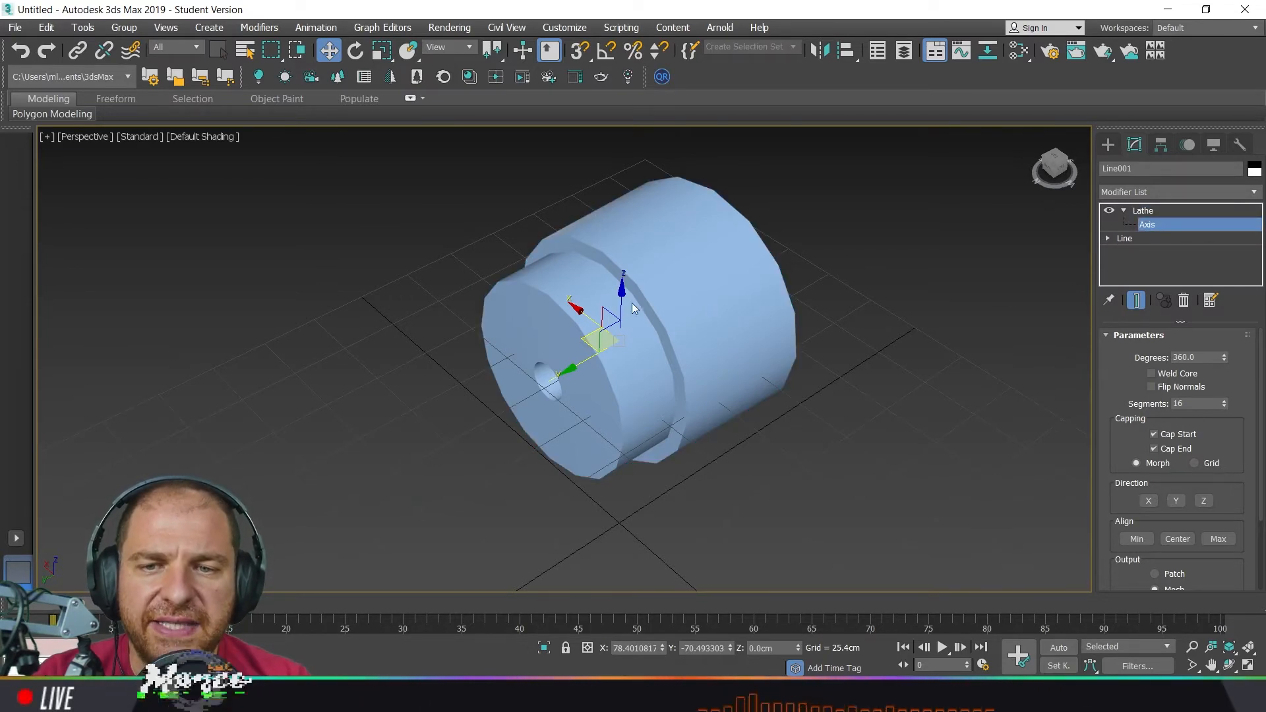
{"action": "left_click_drag", "start_coordinate": [590, 318], "coordinate": [724, 406]}
{"action": "mouse_move", "coordinate": [736, 444]}
{"action": "middle_mouse_down", "text": "alt"}
{"action": "mouse_move", "coordinate": [802, 386]}
{"action": "mouse_move", "coordinate": [748, 430]}
{"action": "middle_mouse_up", "text": "alt"}
{"action": "mouse_move", "coordinate": [707, 427]}
{"action": "left_mouse_down"}
{"action": "mouse_move", "coordinate": [787, 445]}
{"action": "mouse_move", "coordinate": [719, 428]}
{"action": "mouse_move", "coordinate": [777, 429]}
{"action": "mouse_move", "coordinate": [703, 405]}
{"action": "left_mouse_up"}
- Try rotating the Lathe axis about Z by 21.62 degrees, and undo the rotation
{"action": "left_click", "coordinate": [356, 50]}
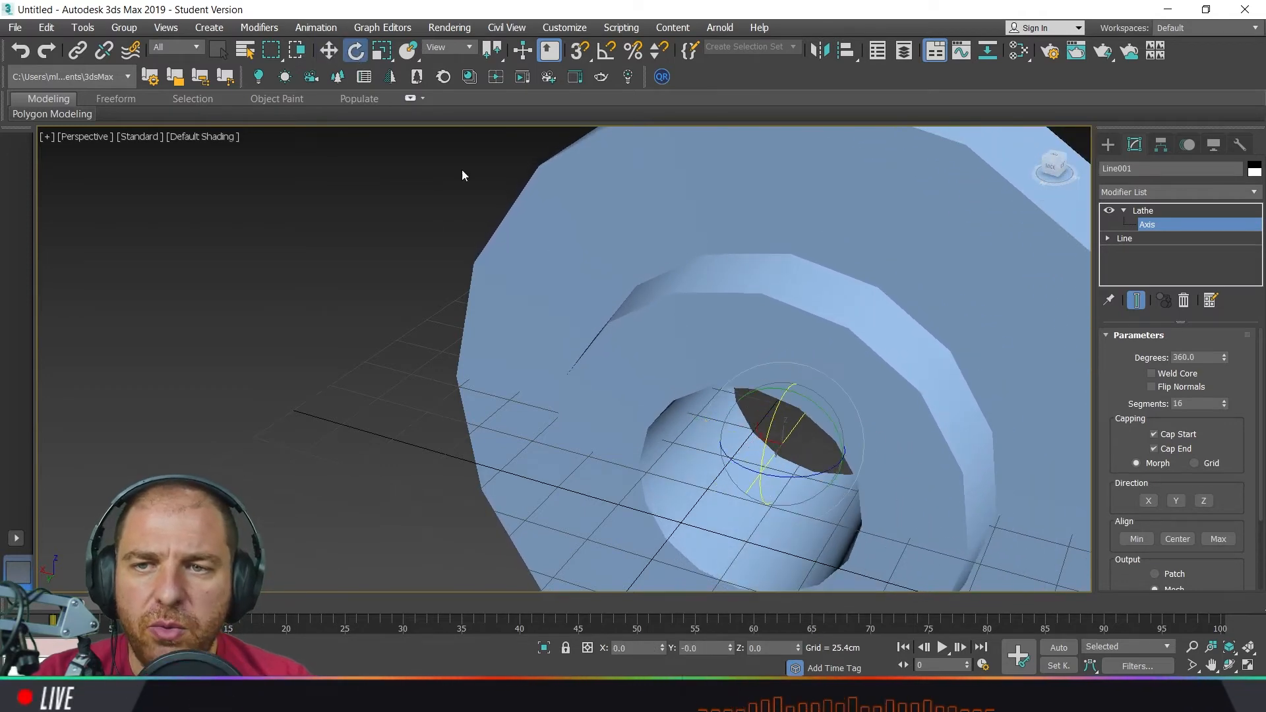
{"action": "left_click_drag", "start_coordinate": [818, 475], "coordinate": [842, 458]}
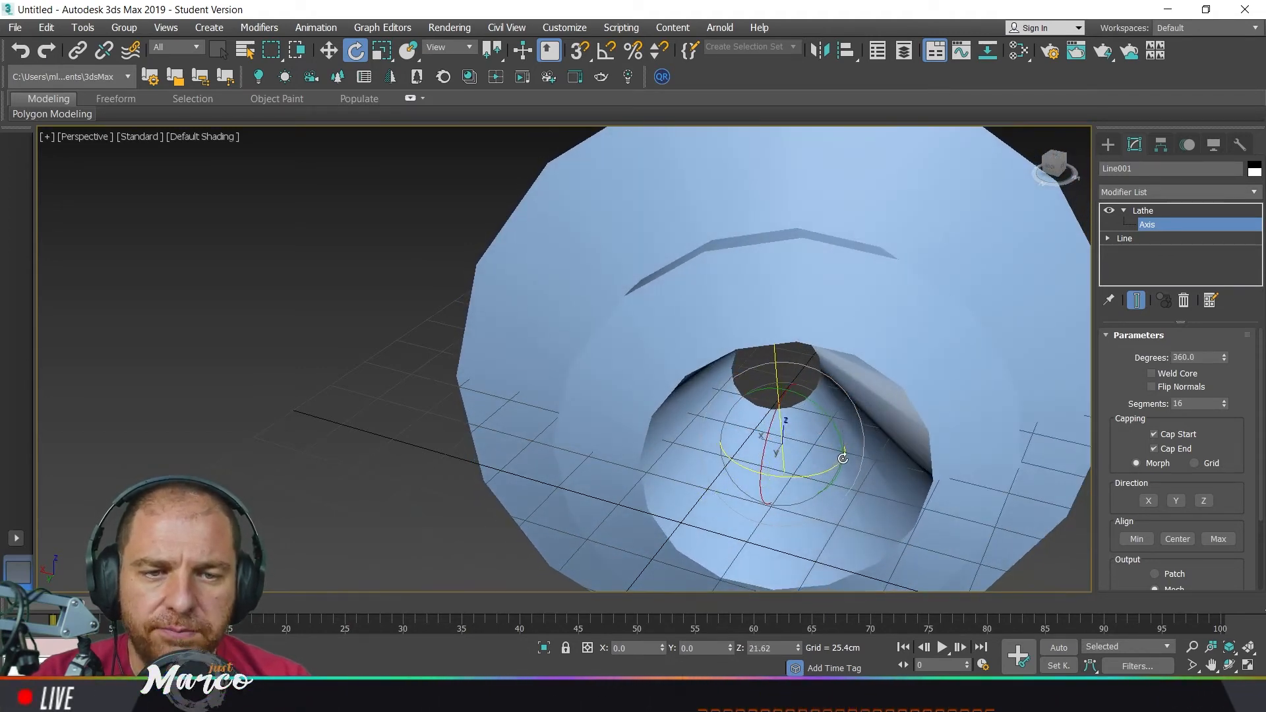
{"action": "key", "text": "ctrl+z"}
- Reduce the Lathe's sweep to 343 degrees so the ring opens with a narrow gap
{"action": "scroll", "coordinate": [627, 358], "scroll_direction": "down", "scroll_amount": 2}
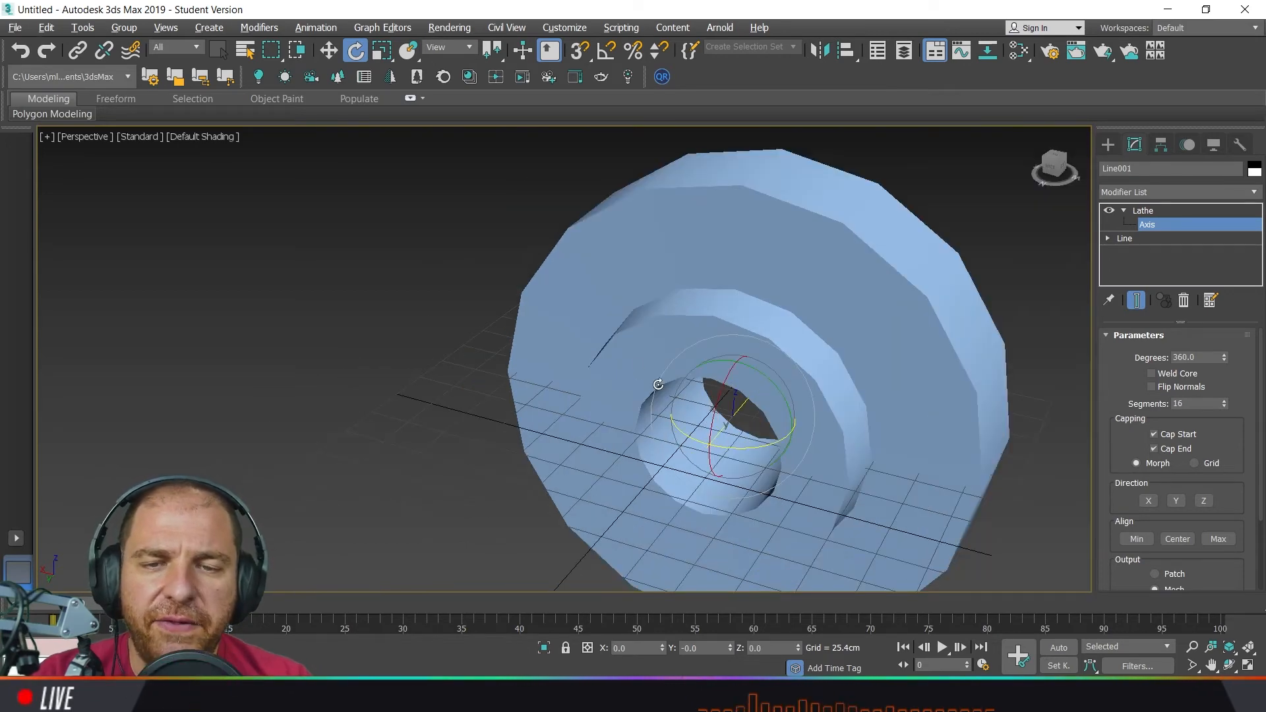
{"action": "middle_click_drag", "start_coordinate": [658, 384], "coordinate": [672, 361], "text": "alt"}
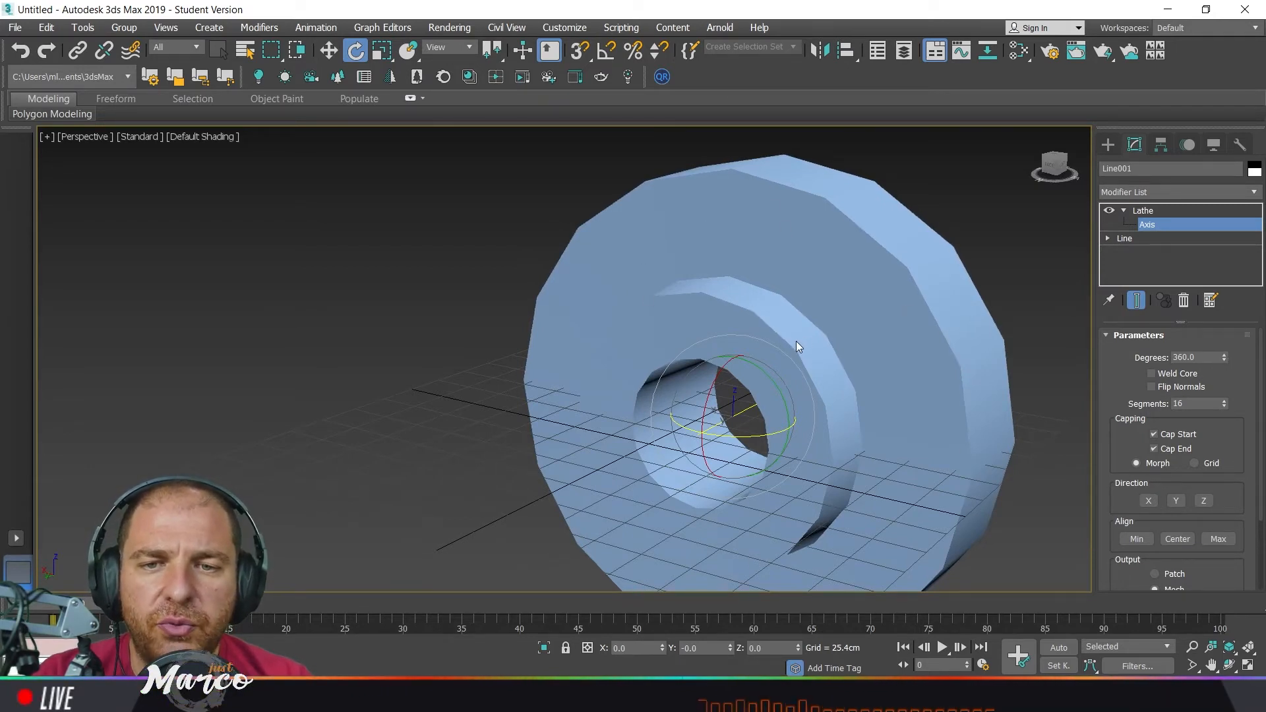
{"action": "scroll", "coordinate": [758, 323], "scroll_direction": "down", "scroll_amount": 2}
{"action": "middle_click_drag", "start_coordinate": [757, 319], "coordinate": [838, 429], "text": "alt"}
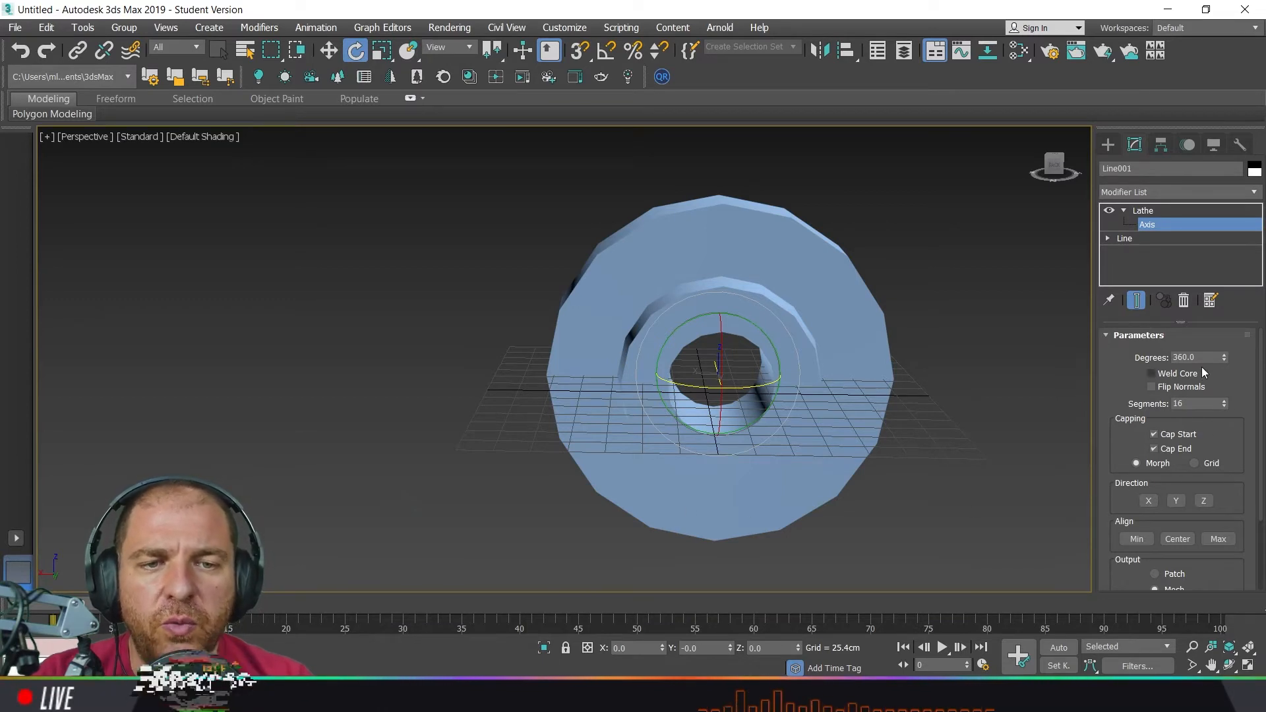
{"action": "left_click_drag", "start_coordinate": [1225, 358], "coordinate": [48, 377]}
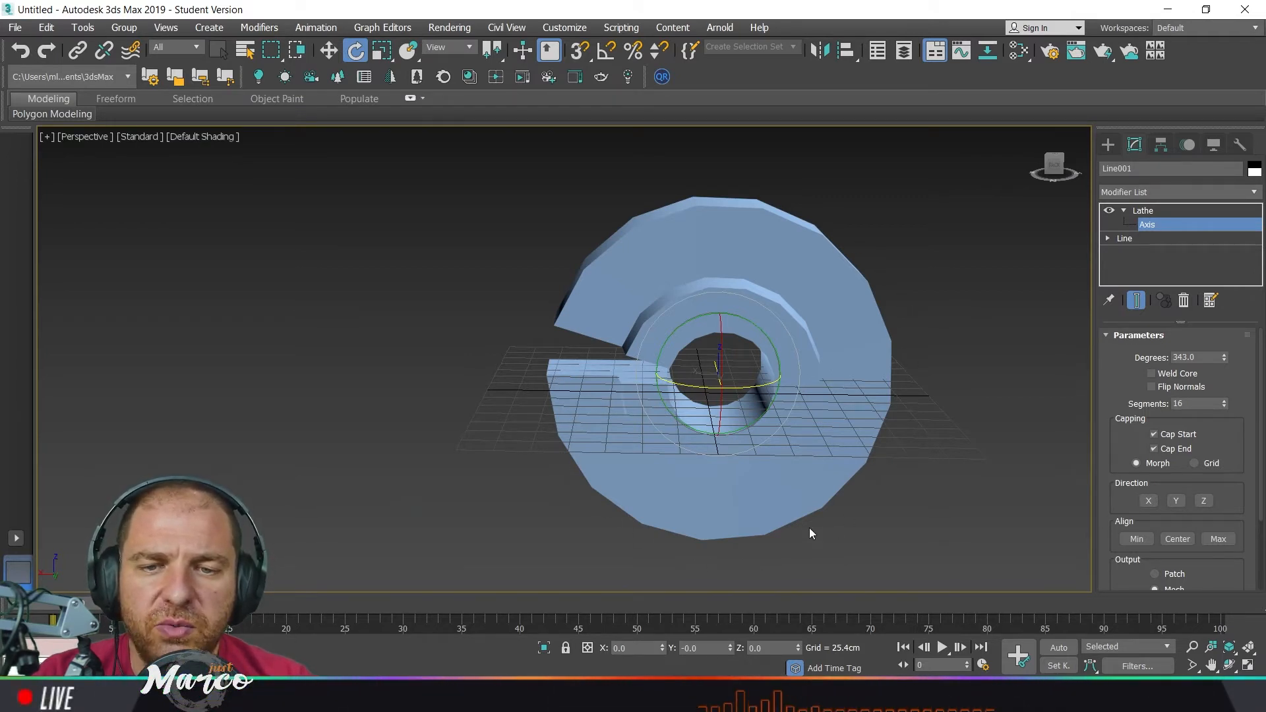
- Lower the Lathe's segments to 5 and its sweep to 257 degrees
{"action": "left_click", "coordinate": [1224, 402]}
{"action": "mouse_move", "coordinate": [1224, 403]}
{"action": "left_mouse_down"}
{"action": "mouse_move", "coordinate": [1231, 381]}
{"action": "mouse_move", "coordinate": [1230, 410]}
{"action": "left_mouse_up"}
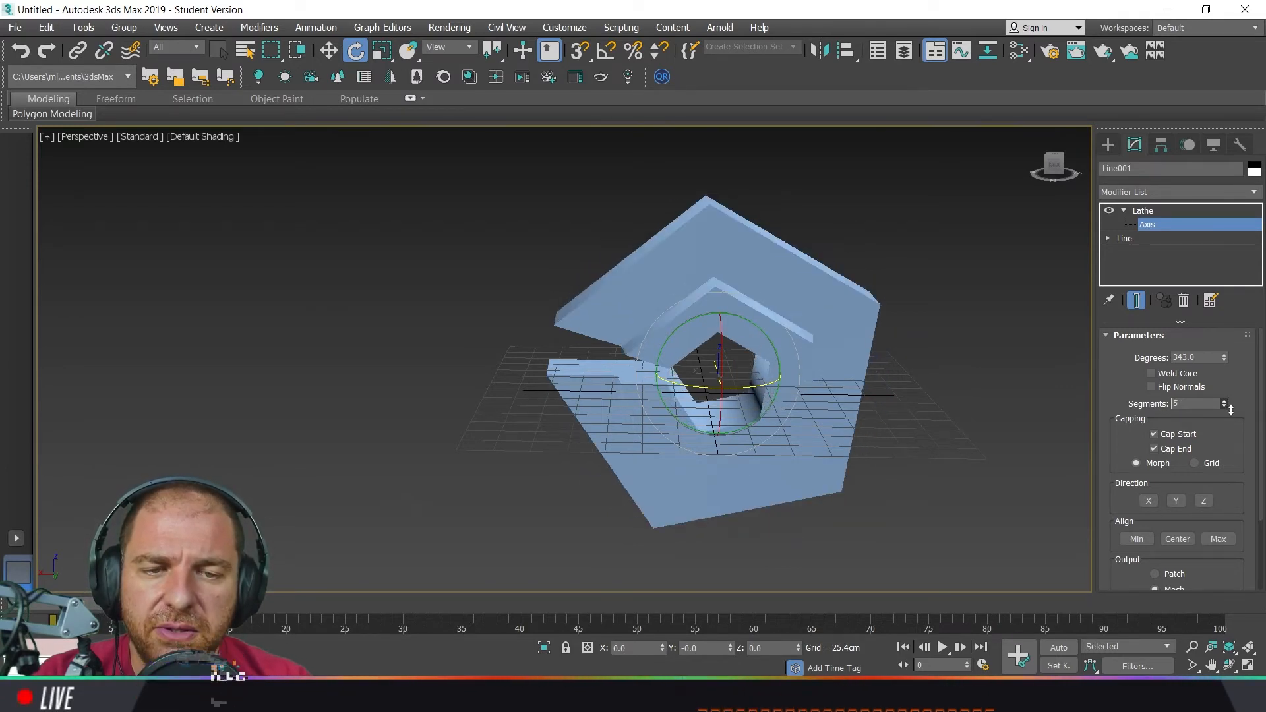
{"action": "left_click_drag", "start_coordinate": [1225, 357], "coordinate": [1249, 470]}
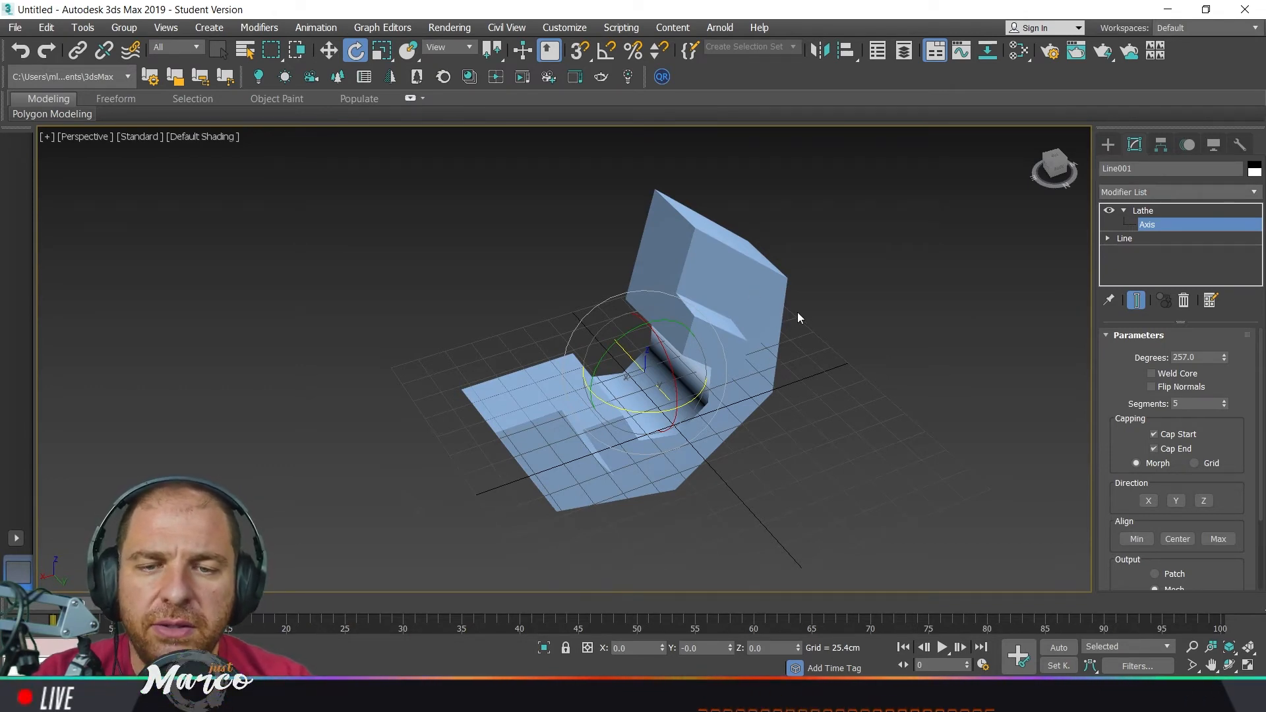
- Leave axis editing, select the lathed object and delete it from the scene
{"action": "right_click", "coordinate": [797, 311]}
{"action": "left_click", "coordinate": [758, 338]}
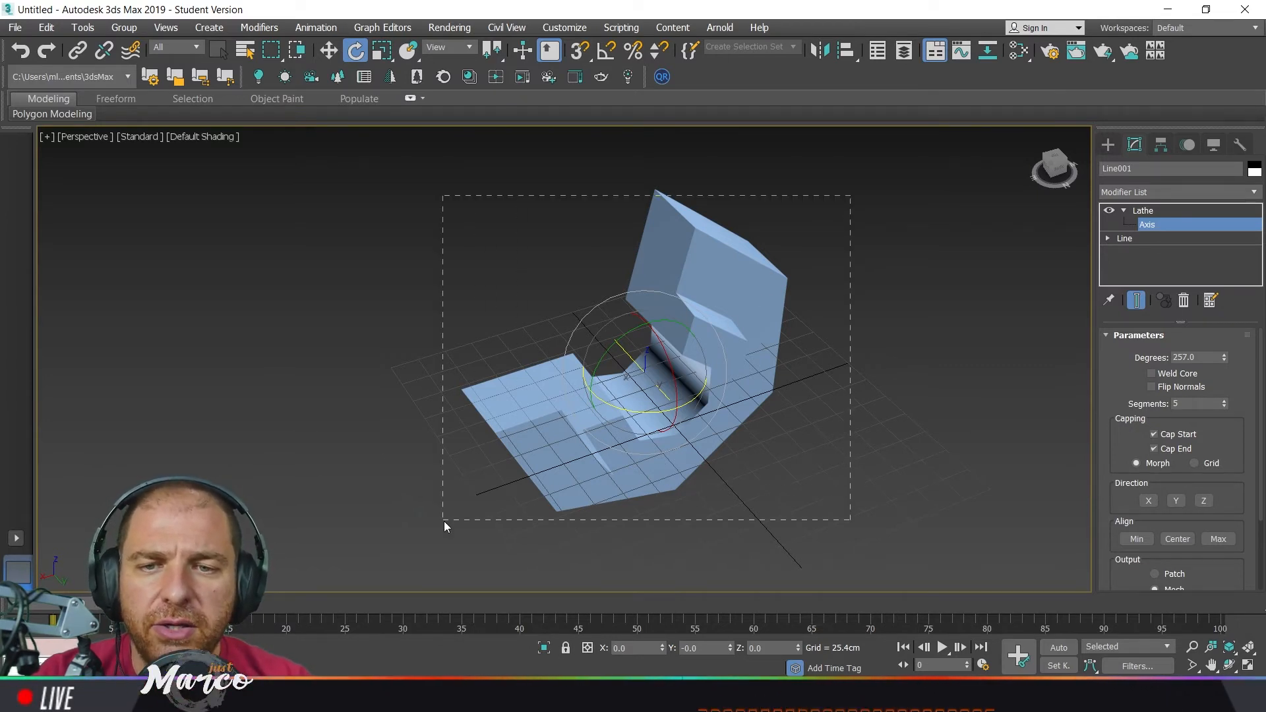
{"action": "key", "text": "Delete"}
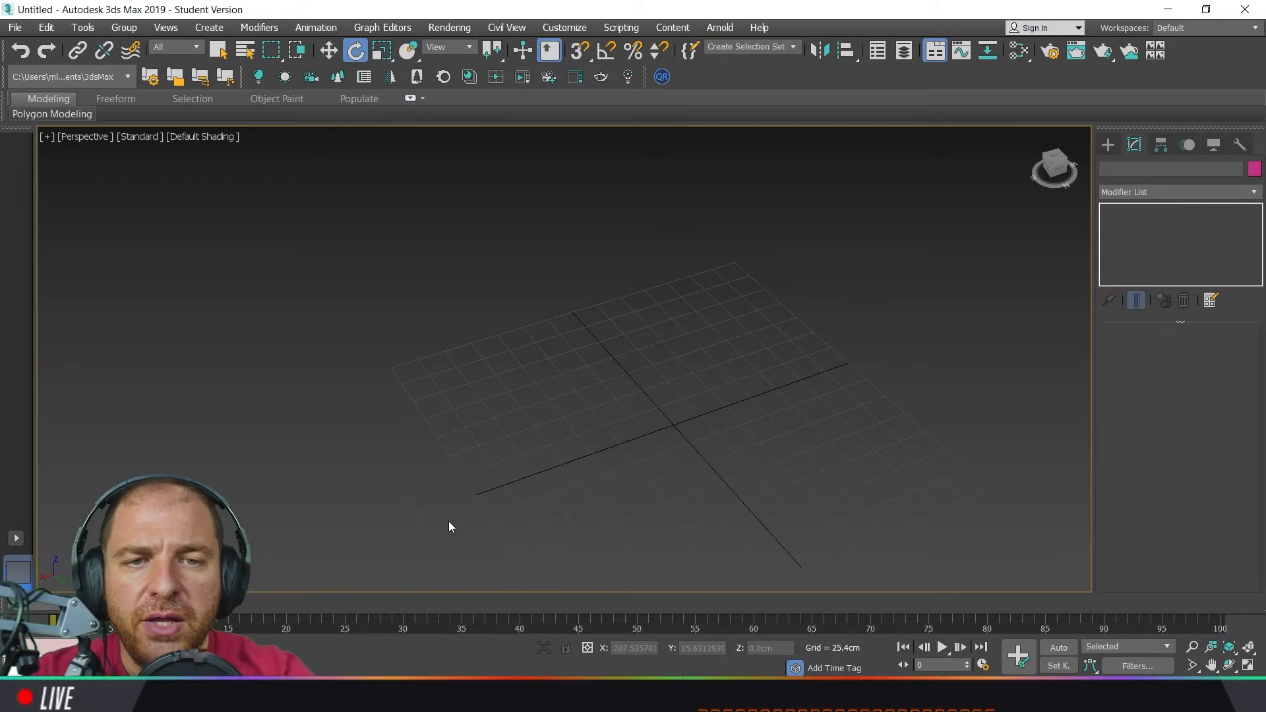
- Create a teapot with a radius of about 36.58 cm at the grid's edge, on the main axis line
{"action": "left_click", "coordinate": [1110, 145]}
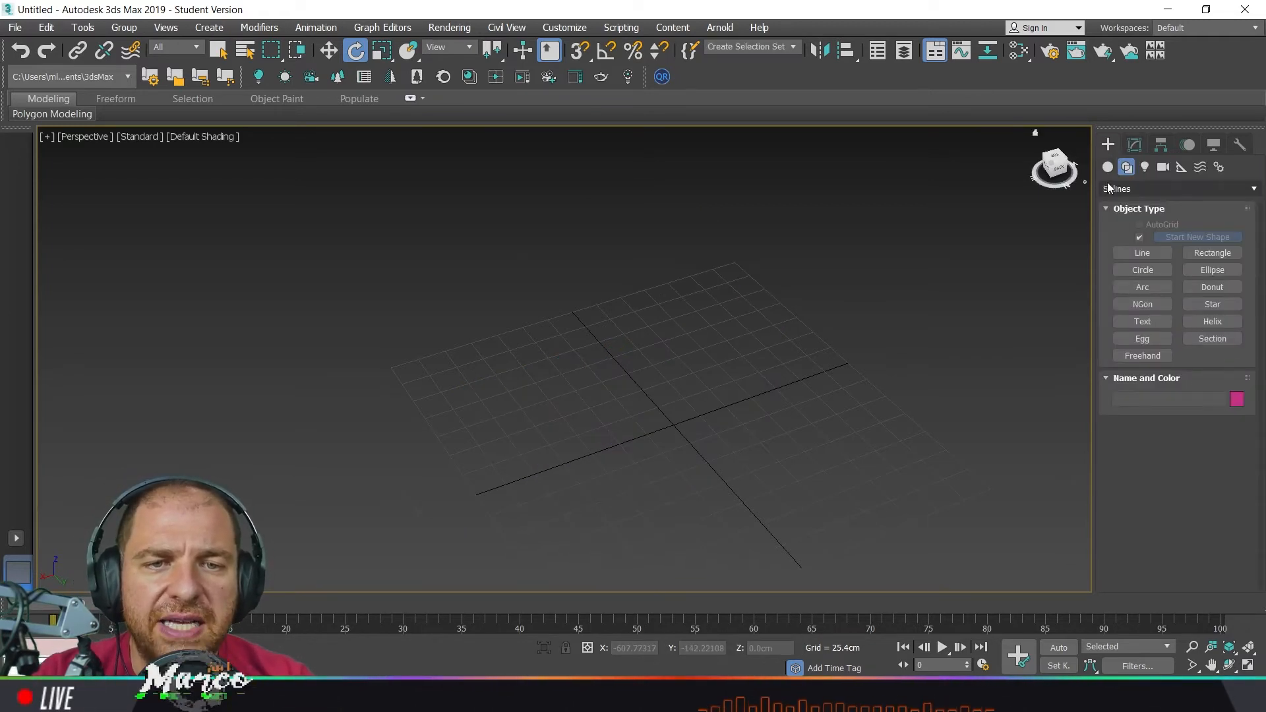
{"action": "left_click", "coordinate": [1108, 168]}
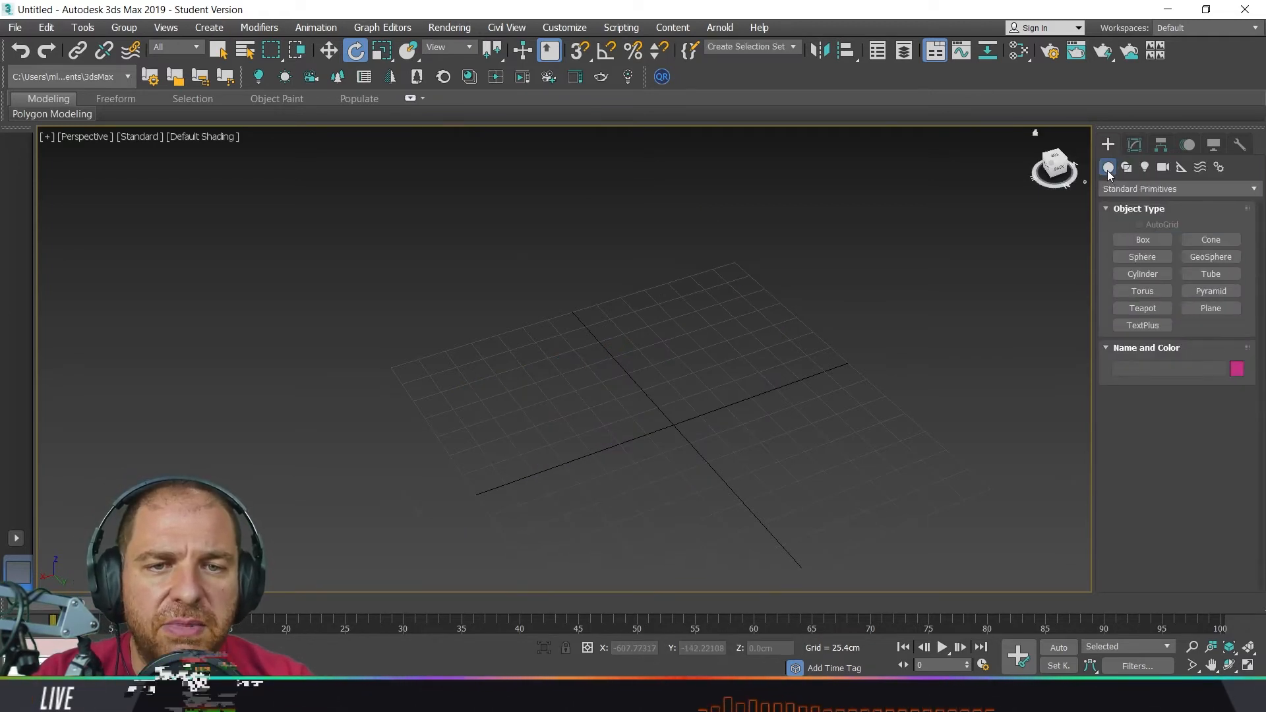
{"action": "left_click", "coordinate": [1157, 310]}
{"action": "left_click_drag", "start_coordinate": [849, 362], "coordinate": [805, 389]}
{"action": "middle_click_drag", "start_coordinate": [805, 389], "coordinate": [761, 410], "text": "alt"}
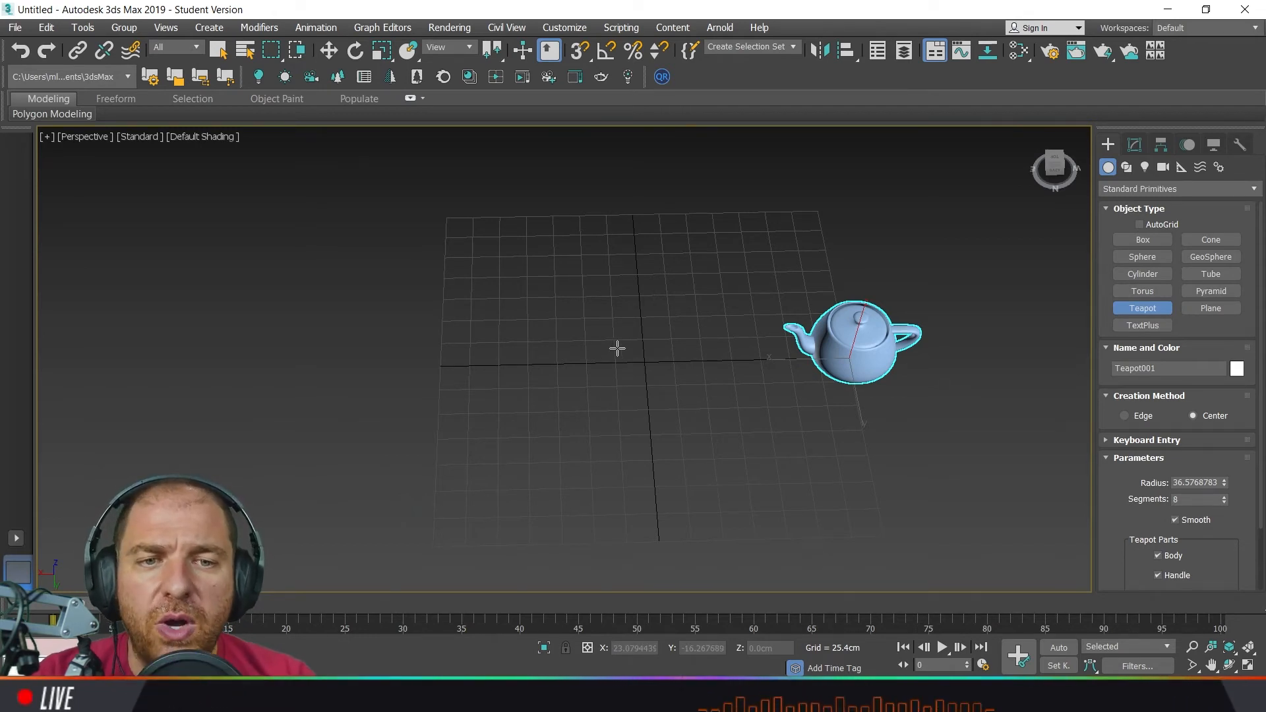
{"action": "key", "text": "e"}
- Draw an open six-point line starting at the teapot, running along the grid's main axis and looping round behind the grid
{"action": "left_click", "coordinate": [1127, 167]}
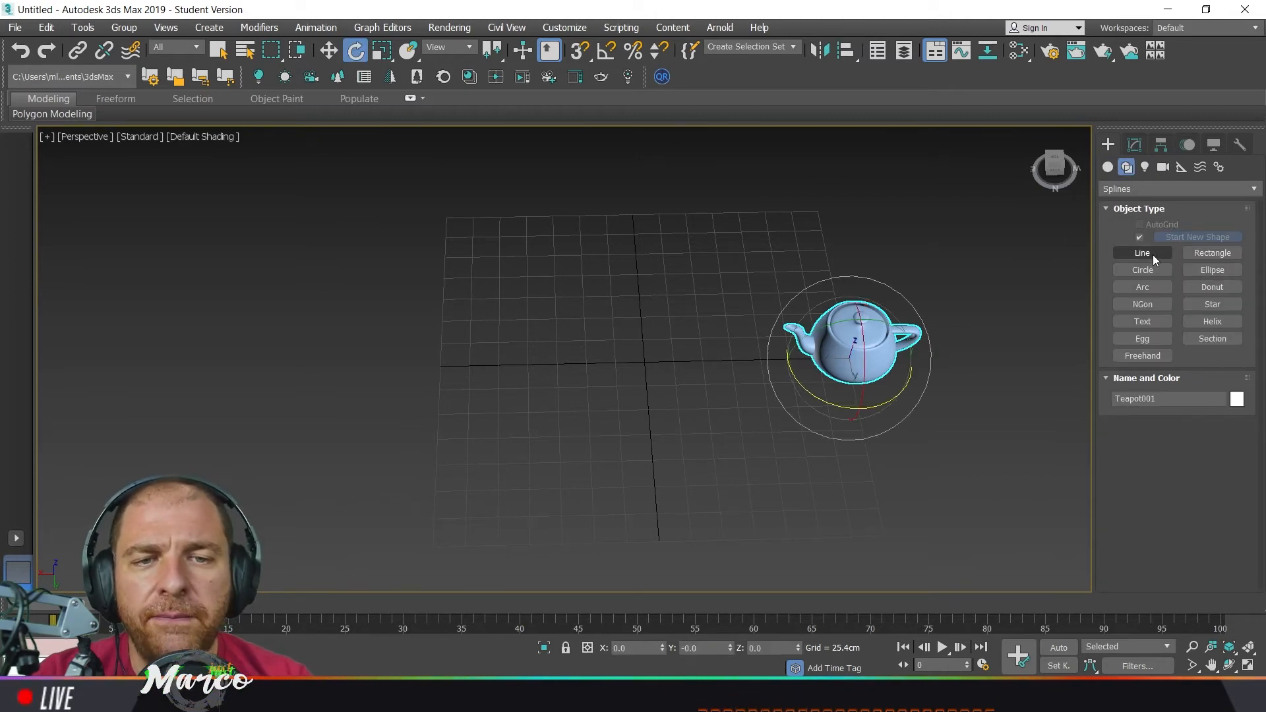
{"action": "left_click", "coordinate": [1151, 255]}
{"action": "left_click", "coordinate": [845, 357]}
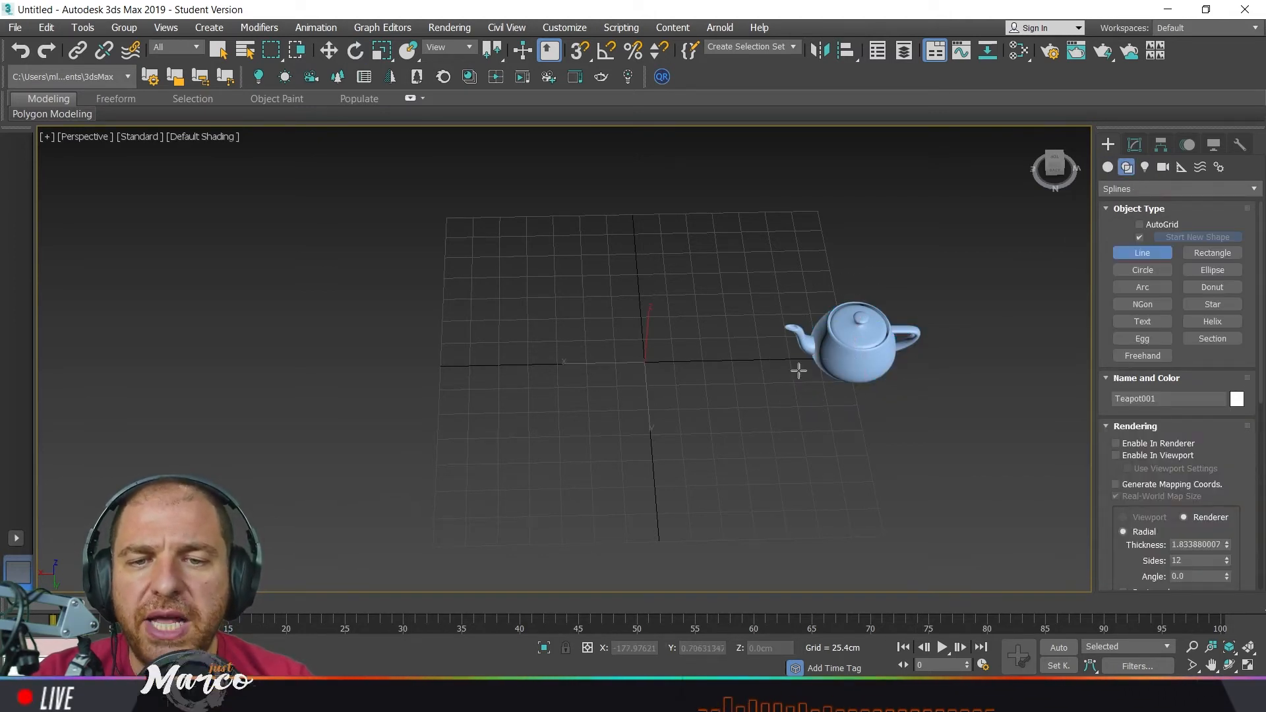
{"action": "left_click", "coordinate": [469, 367]}
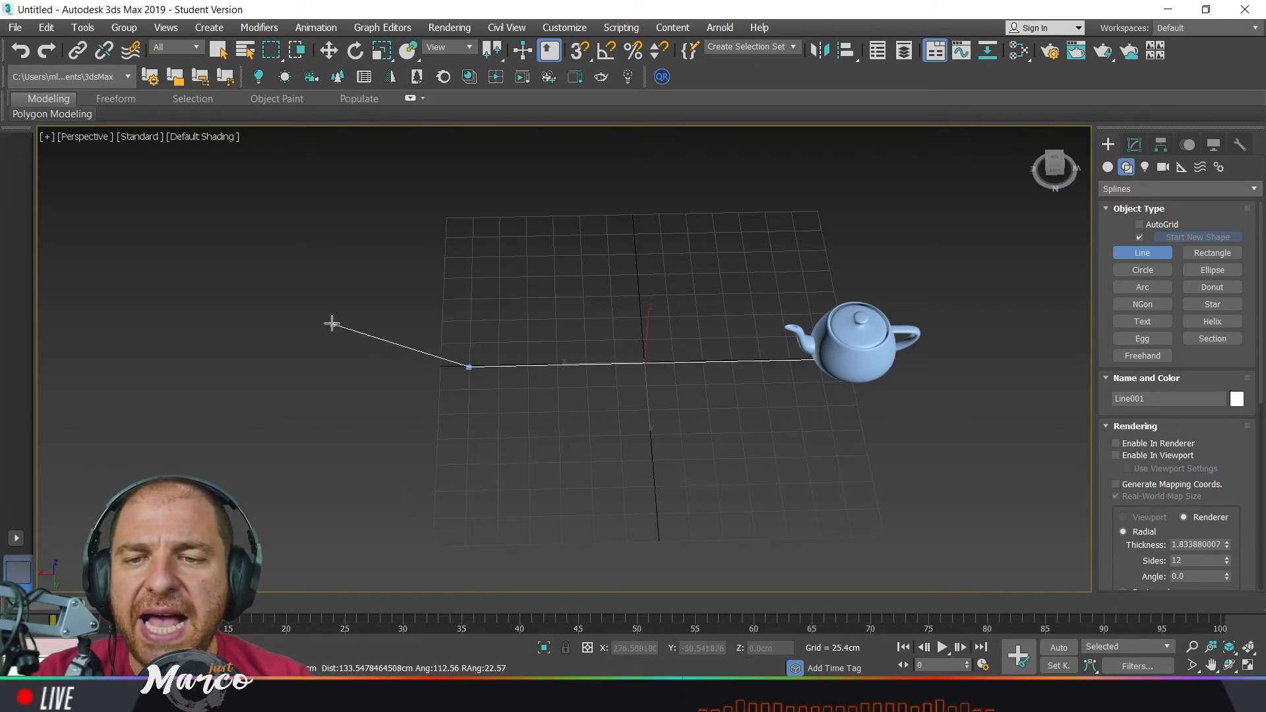
{"action": "middle_click_drag", "start_coordinate": [330, 325], "coordinate": [364, 415]}
{"action": "left_click", "coordinate": [321, 344]}
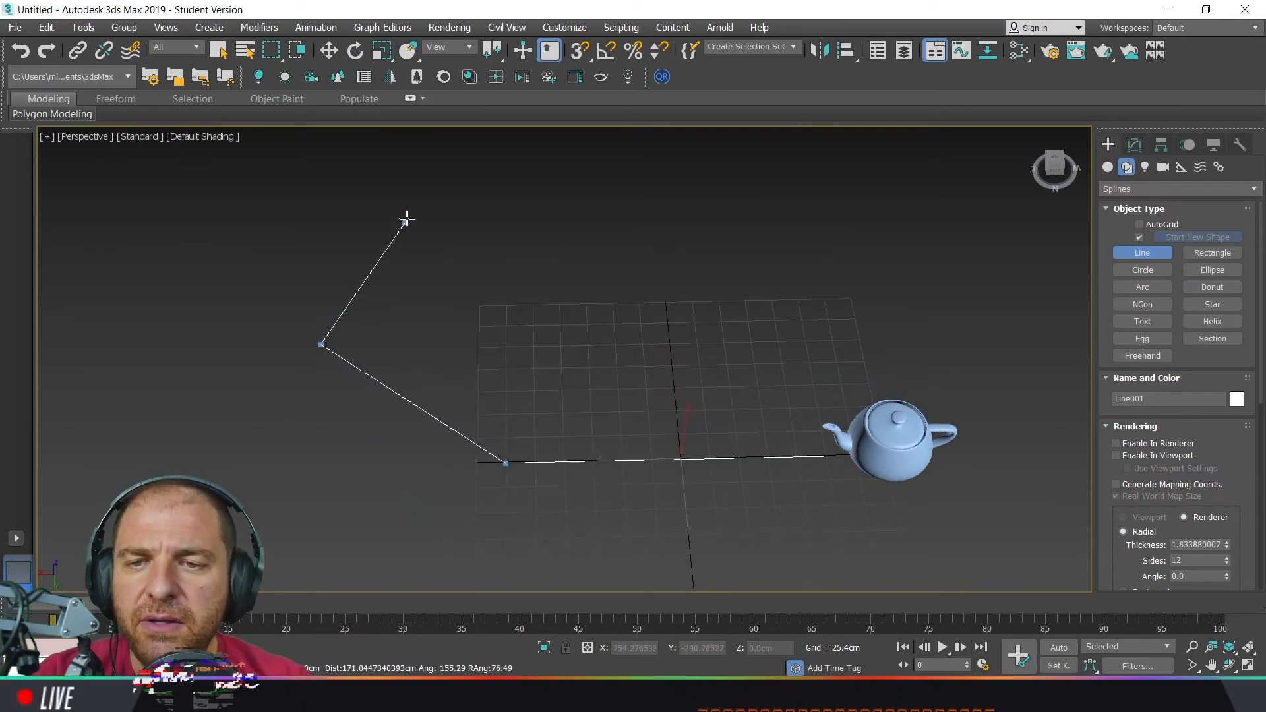
{"action": "left_click", "coordinate": [442, 177]}
{"action": "left_click", "coordinate": [747, 166]}
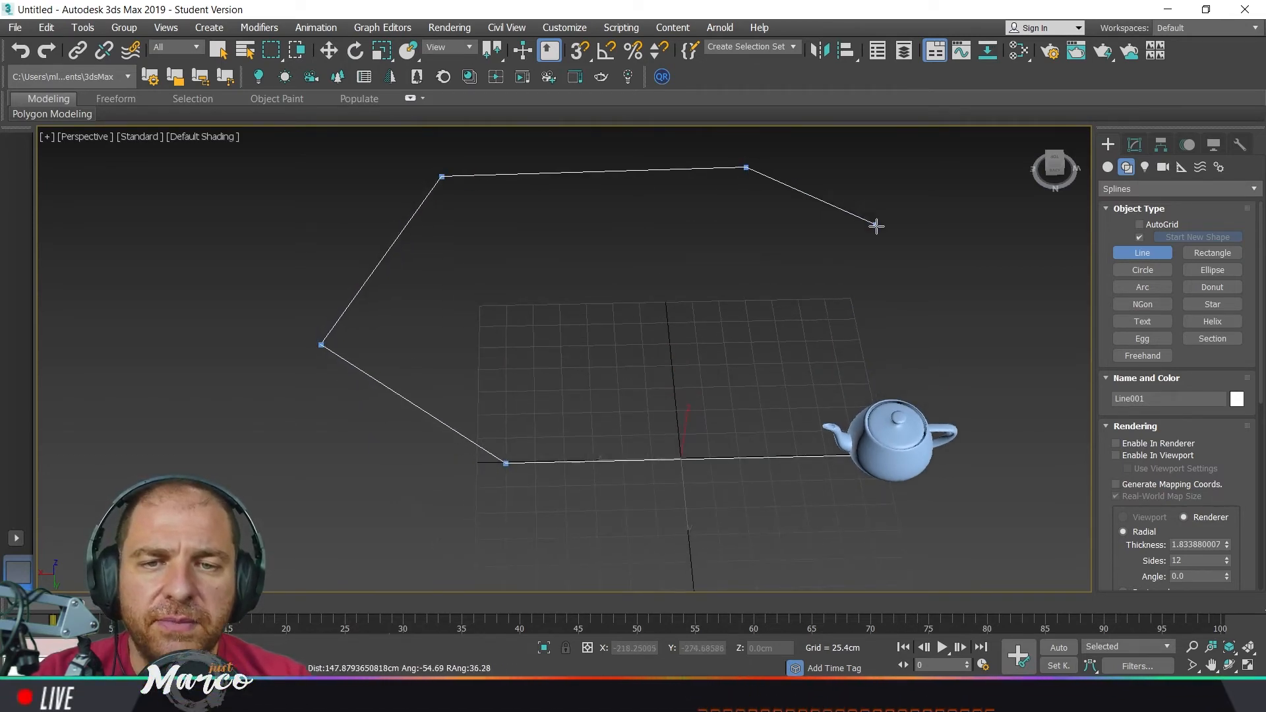
{"action": "left_click", "coordinate": [879, 229]}
{"action": "right_click", "coordinate": [861, 270]}
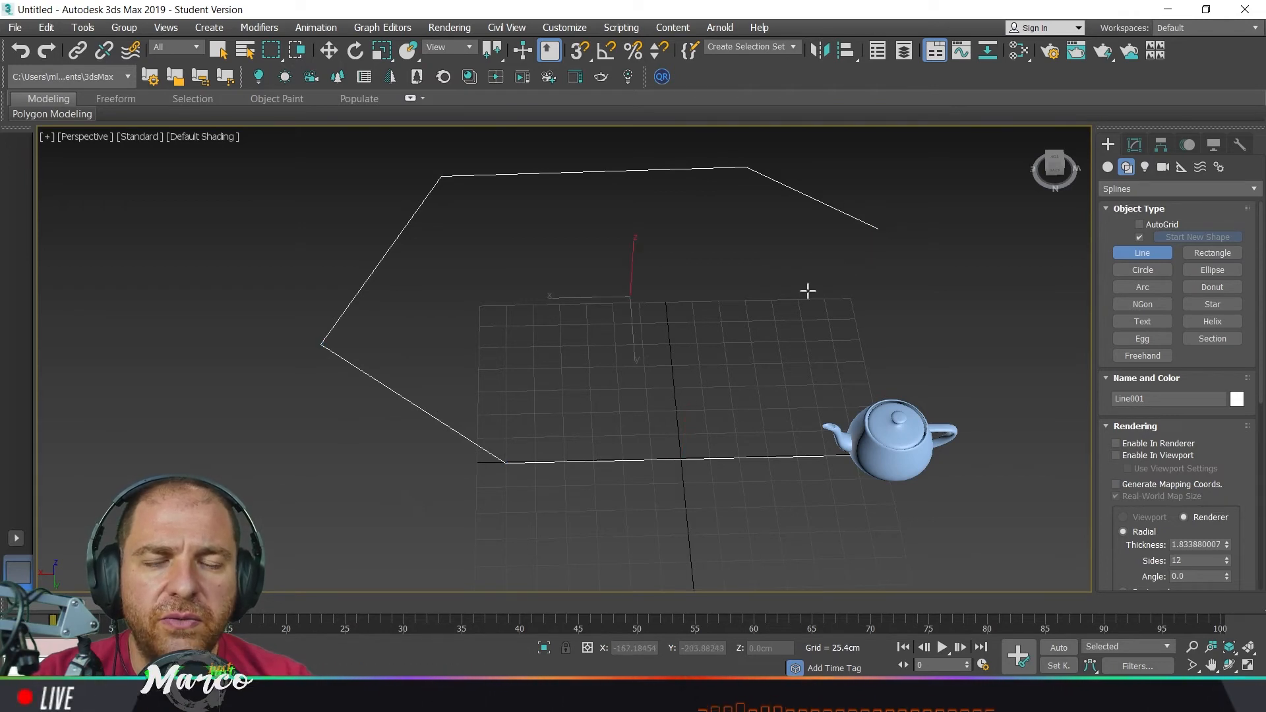
- Move the teapot outward past the start of the line, to about X -241.37 cm and Y 9.16 cm
{"action": "middle_click_drag", "start_coordinate": [579, 454], "coordinate": [609, 422], "text": "alt"}
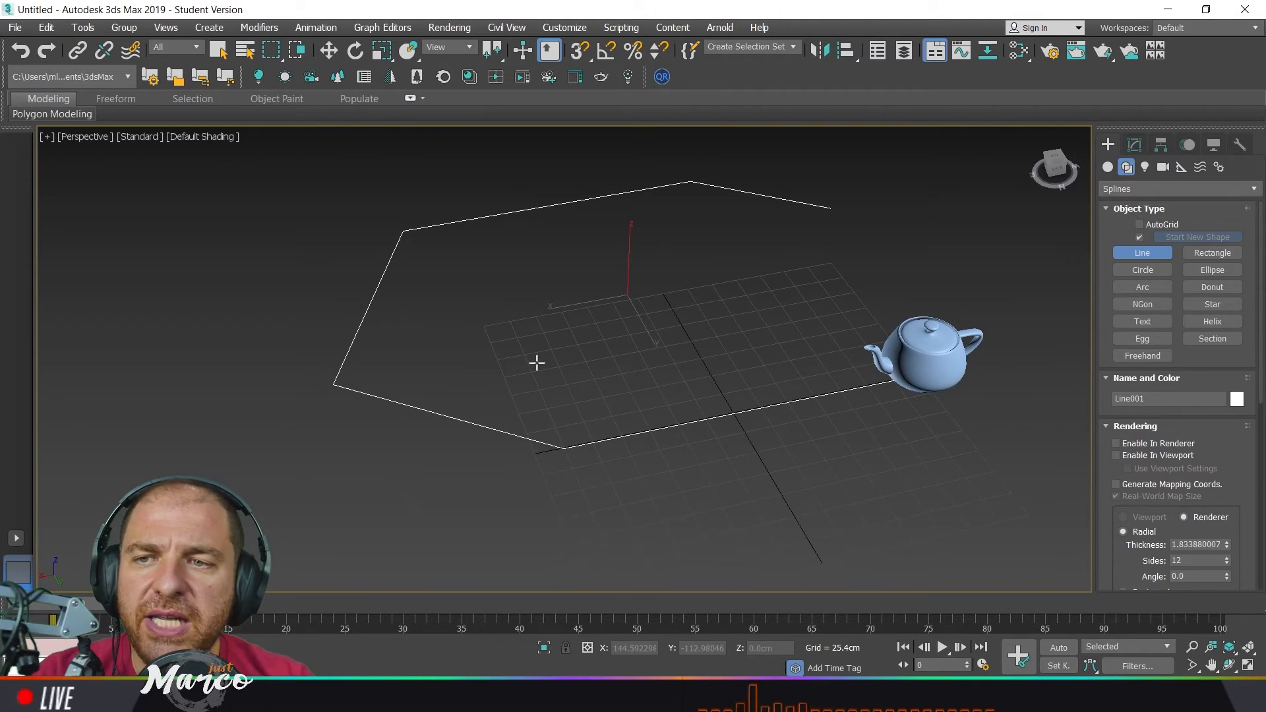
{"action": "left_click", "coordinate": [329, 51]}
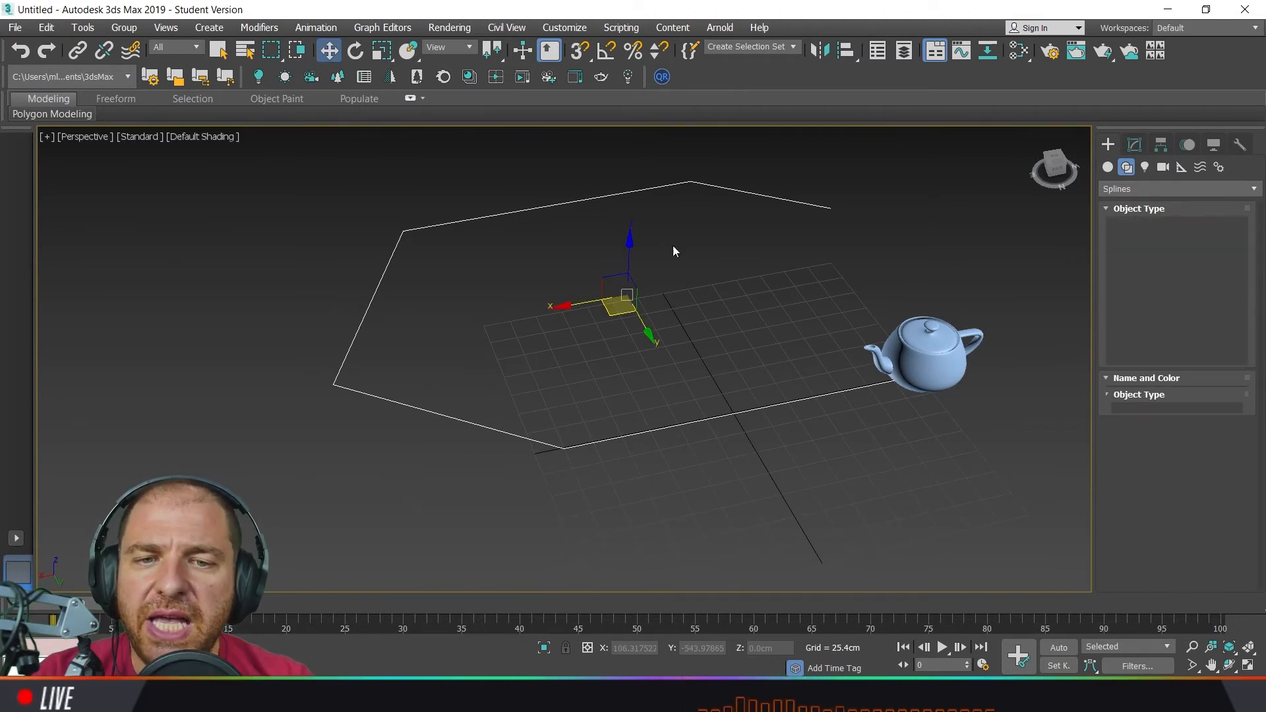
{"action": "left_click", "coordinate": [926, 355]}
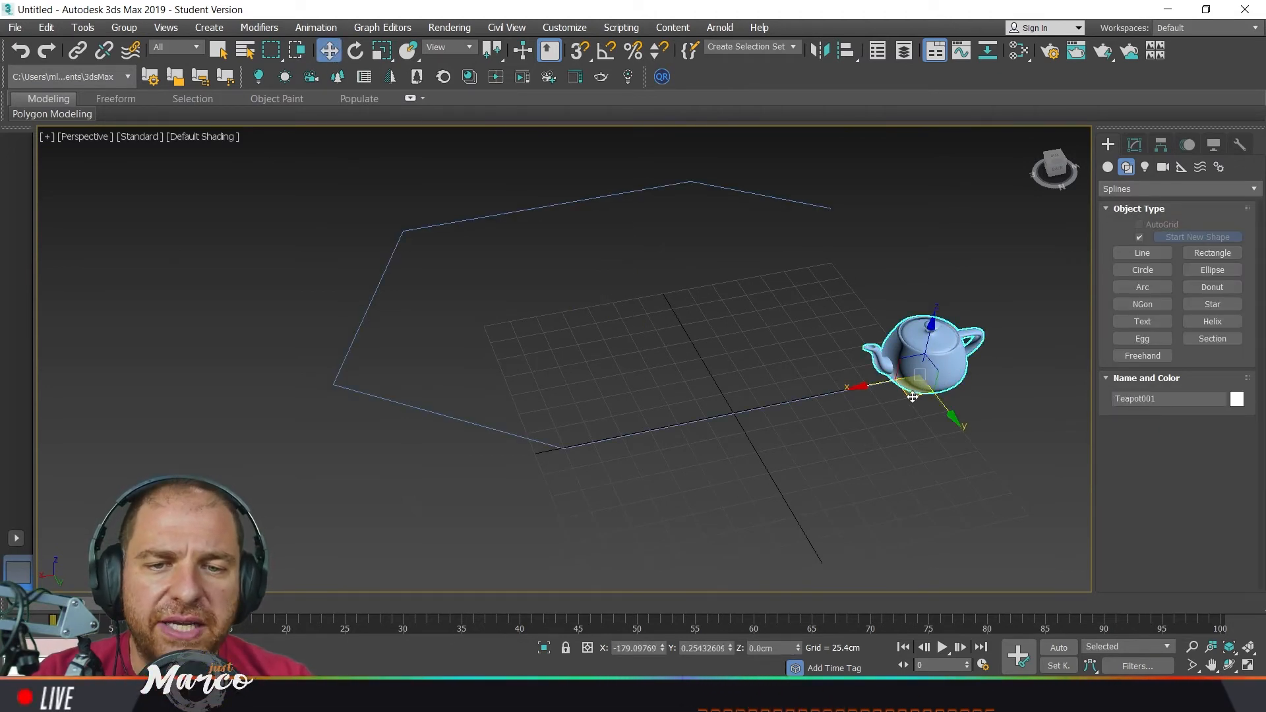
{"action": "left_click_drag", "start_coordinate": [918, 389], "coordinate": [979, 392]}
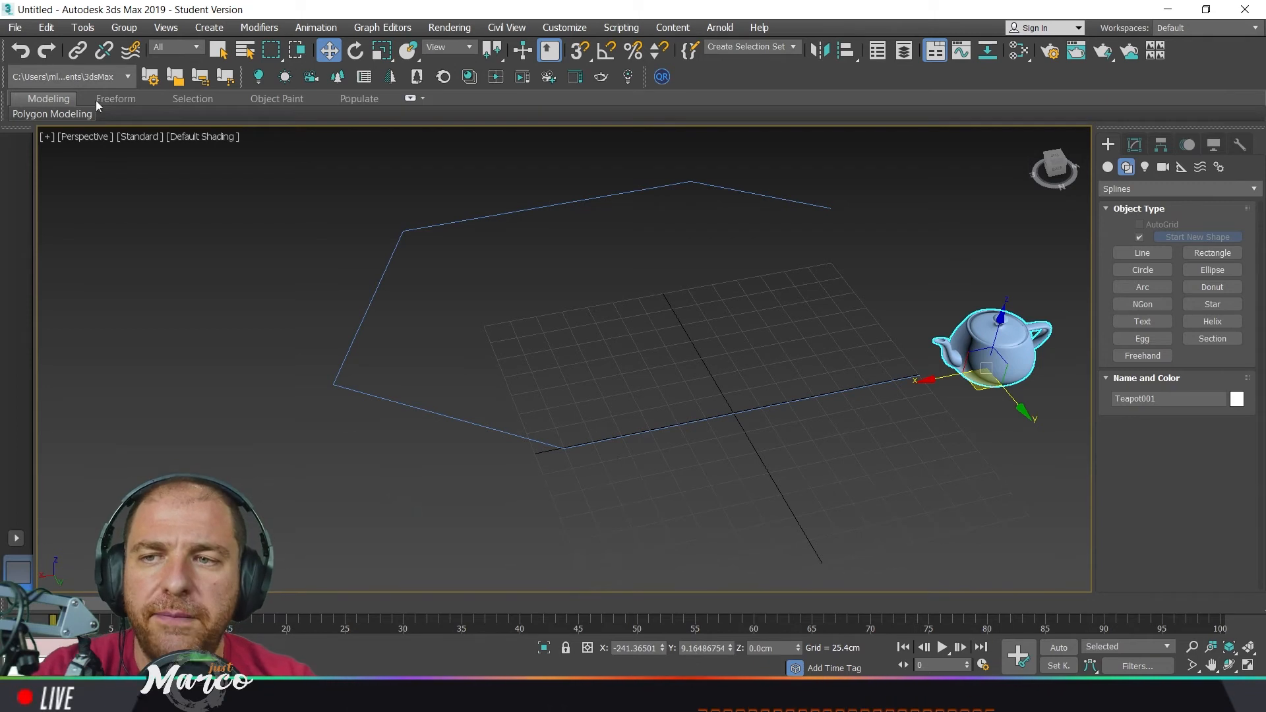
- Open the Spacing Tool for the selected teapot and place its dialog clear of the menu bar
{"action": "left_click", "coordinate": [85, 29]}
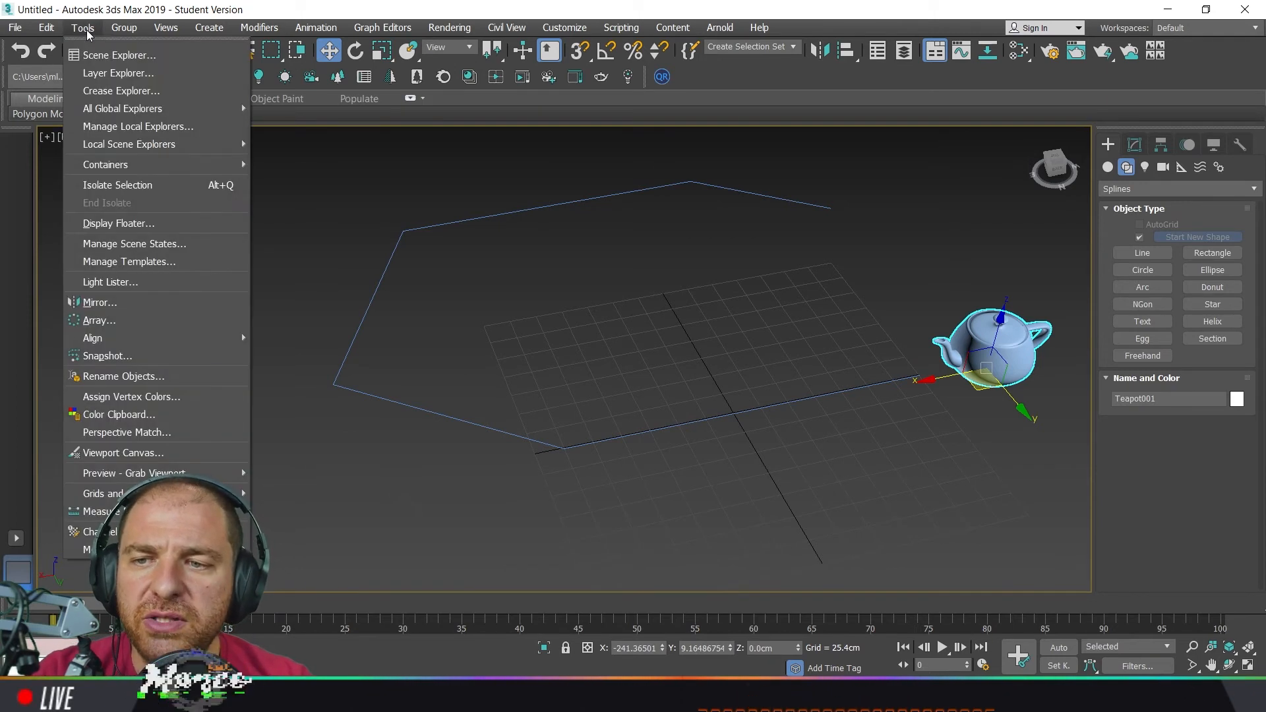
{"action": "mouse_move", "coordinate": [150, 344]}
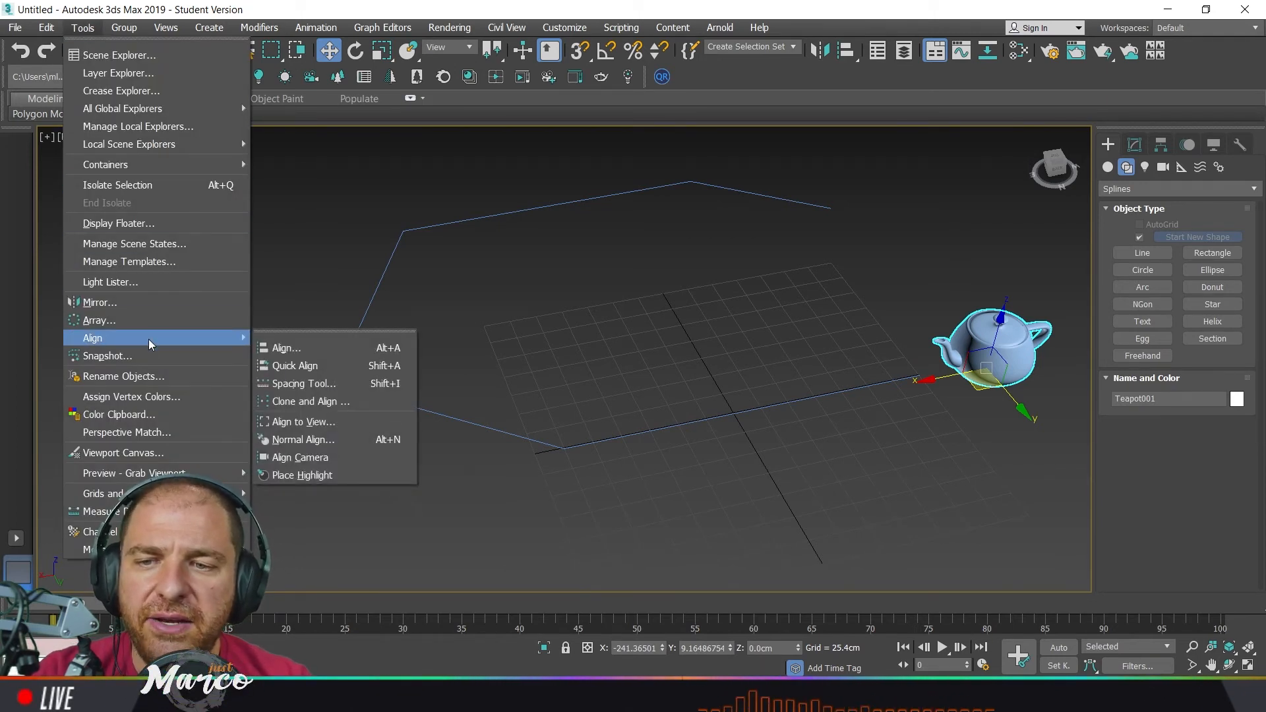
{"action": "left_click", "coordinate": [384, 386]}
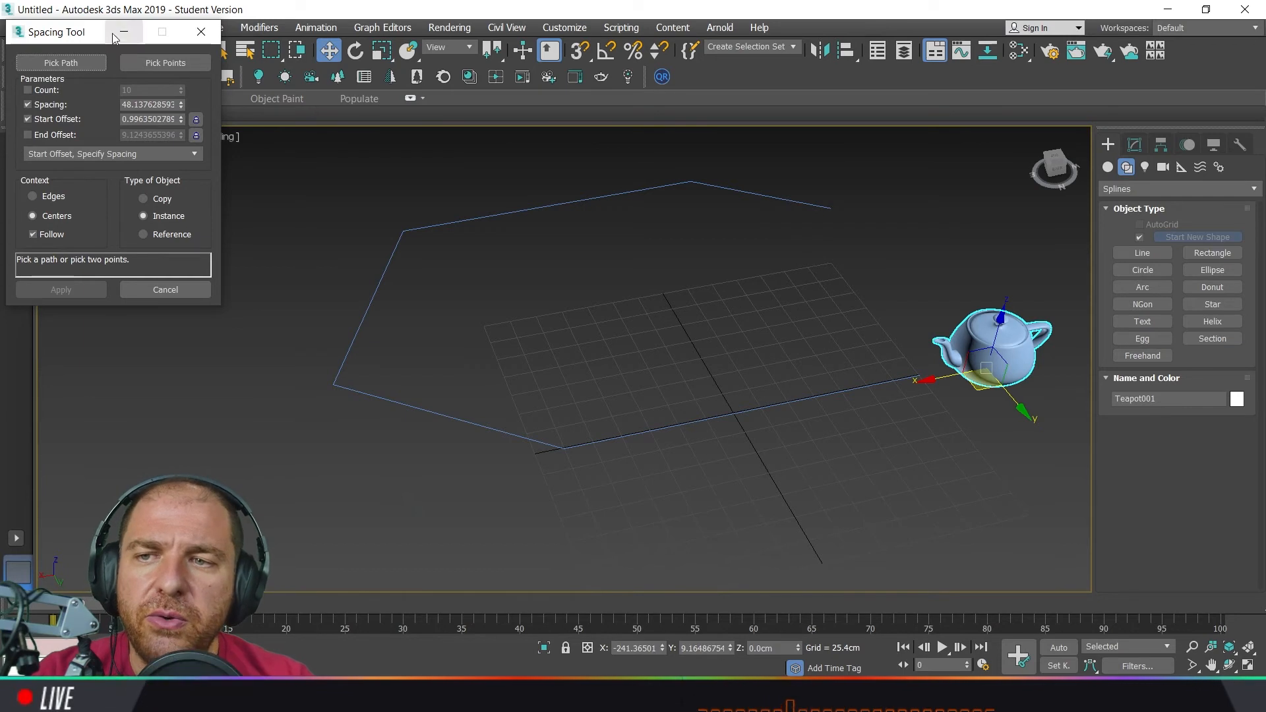
{"action": "left_click_drag", "start_coordinate": [84, 38], "coordinate": [166, 164]}
- Distribute 10 teapots evenly along the drawn line, with only Count enabled and Spacing and Start Offset off
{"action": "left_click", "coordinate": [129, 218]}
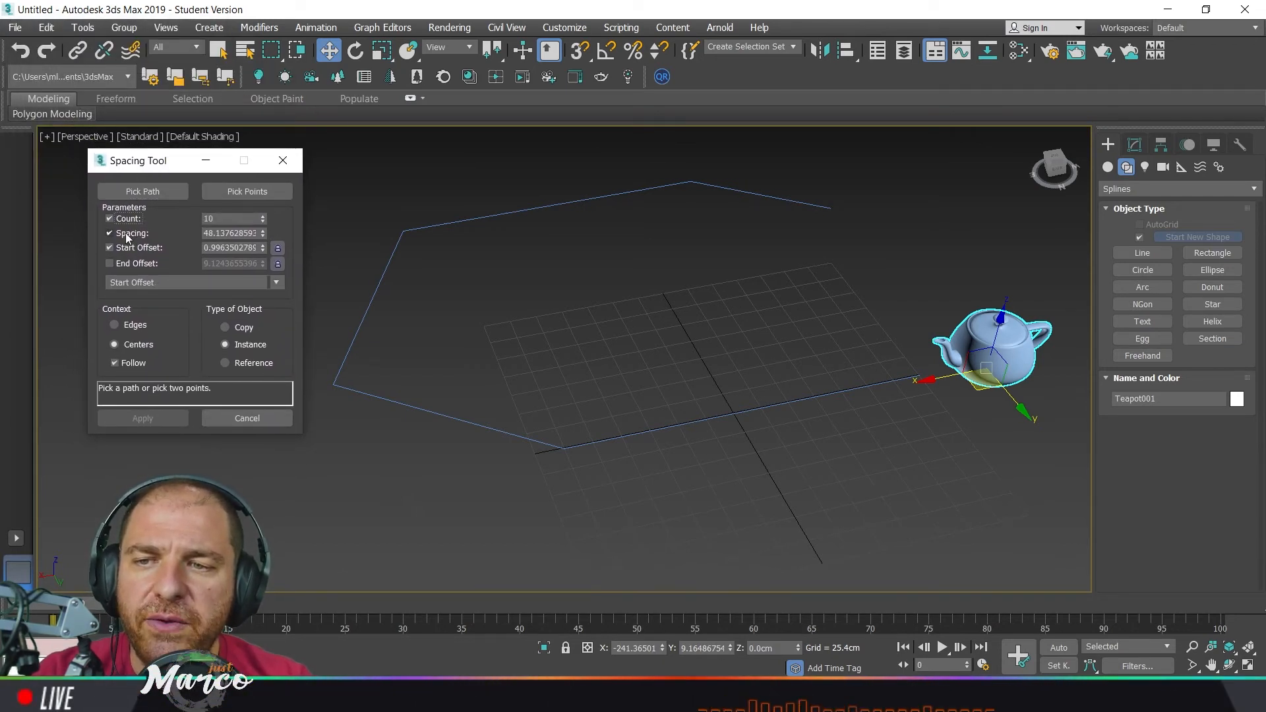
{"action": "left_click", "coordinate": [122, 247]}
{"action": "left_click", "coordinate": [126, 234]}
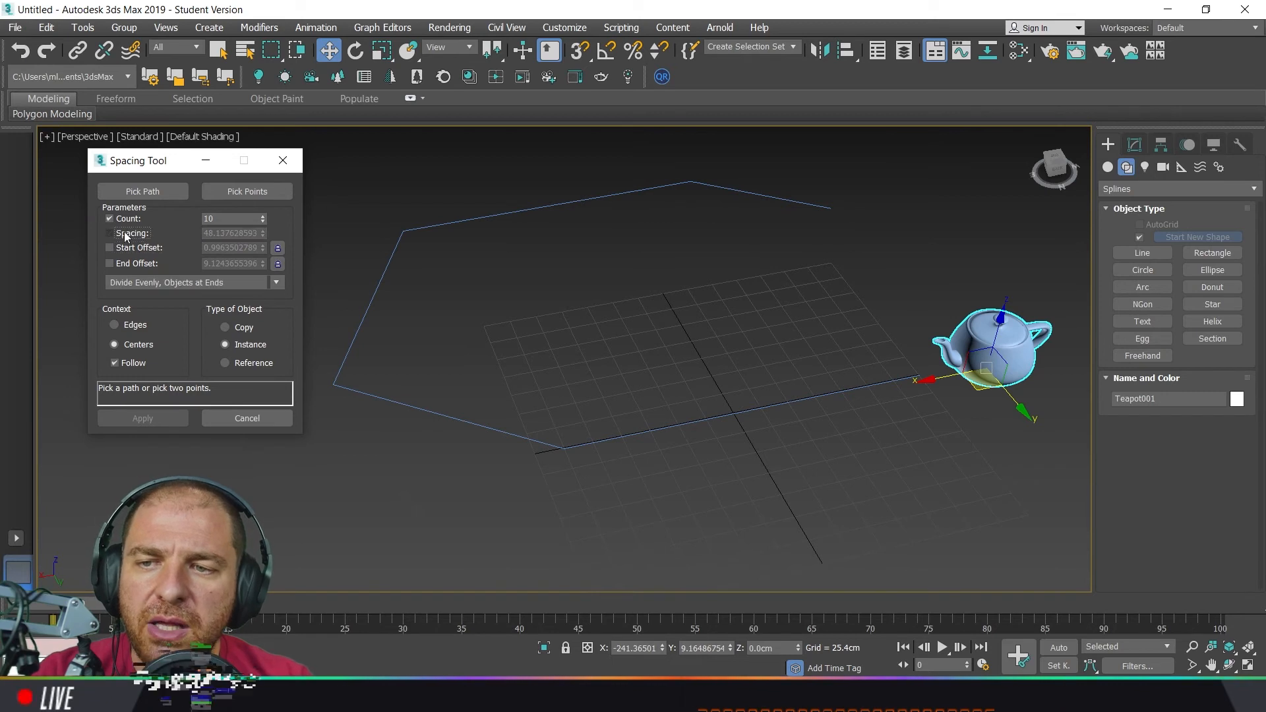
{"action": "left_click", "coordinate": [146, 195]}
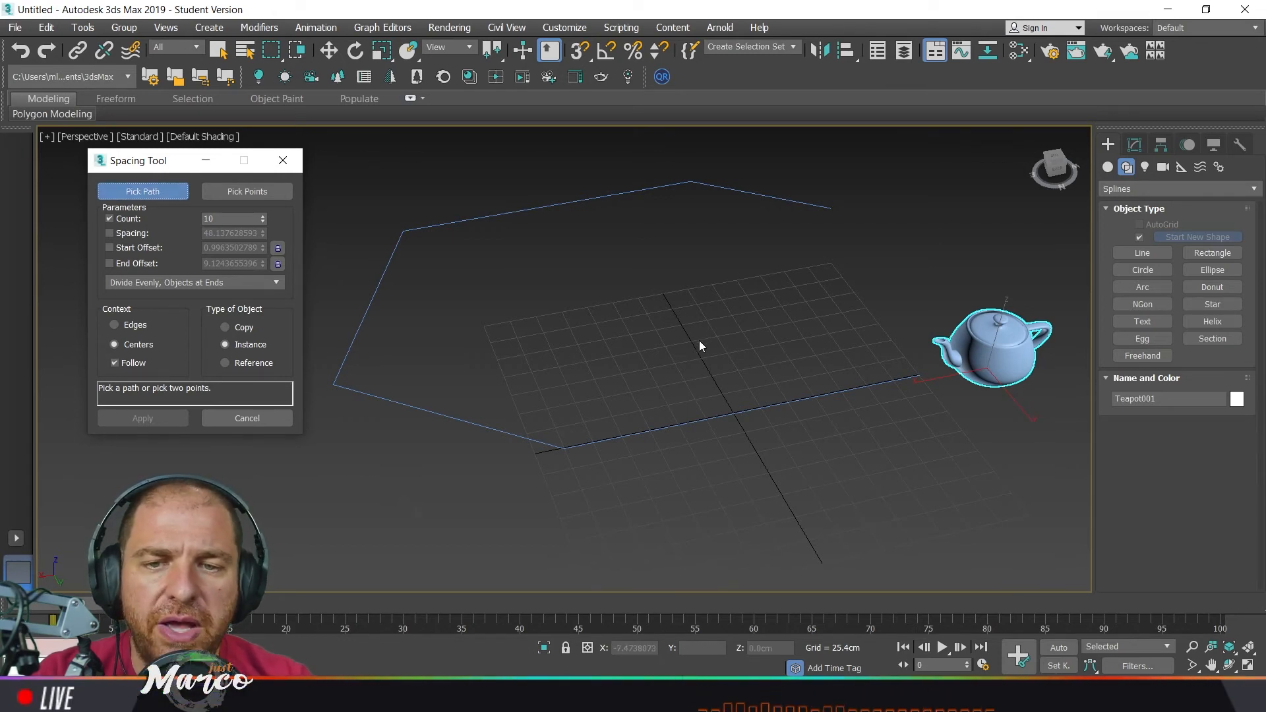
{"action": "left_click", "coordinate": [725, 415]}
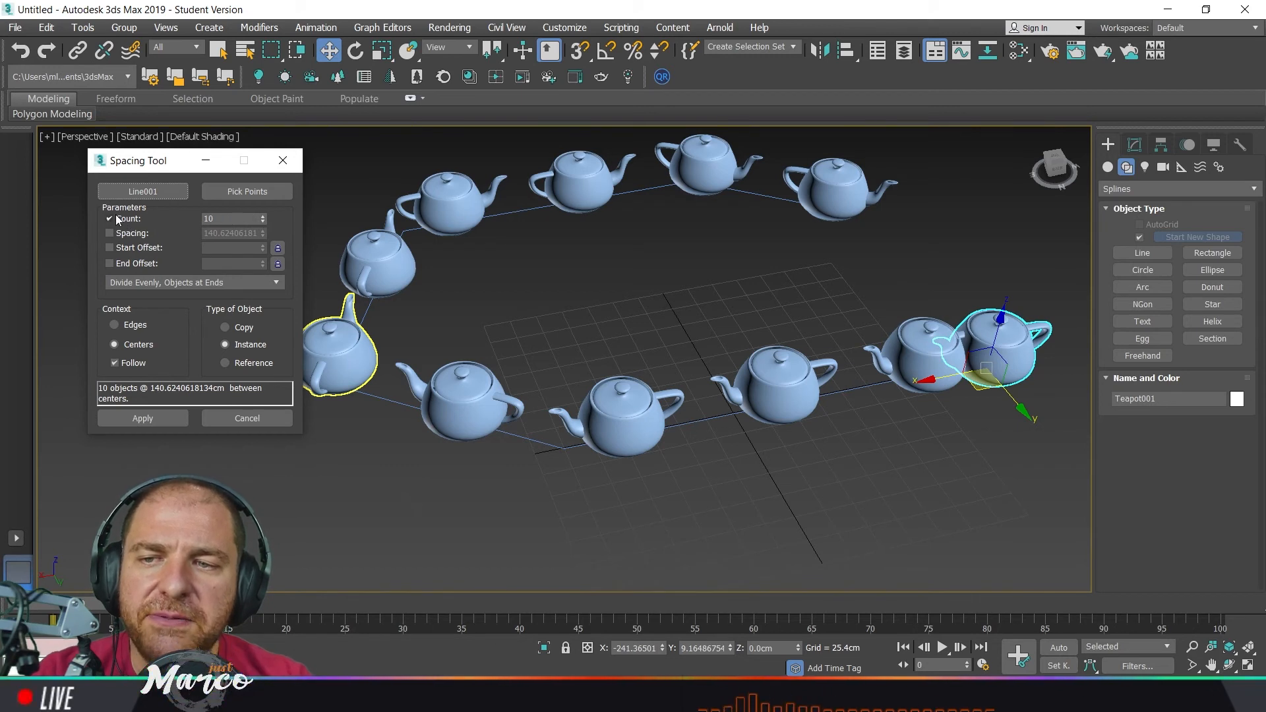
- Reduce the teapot count along the path to 6 and turn off Follow
{"action": "mouse_move", "coordinate": [263, 222]}
{"action": "left_mouse_down"}
{"action": "mouse_move", "coordinate": [271, 232]}
{"action": "mouse_move", "coordinate": [263, 217]}
{"action": "left_mouse_up"}
{"action": "left_click", "coordinate": [263, 217]}
{"action": "left_click", "coordinate": [263, 216]}
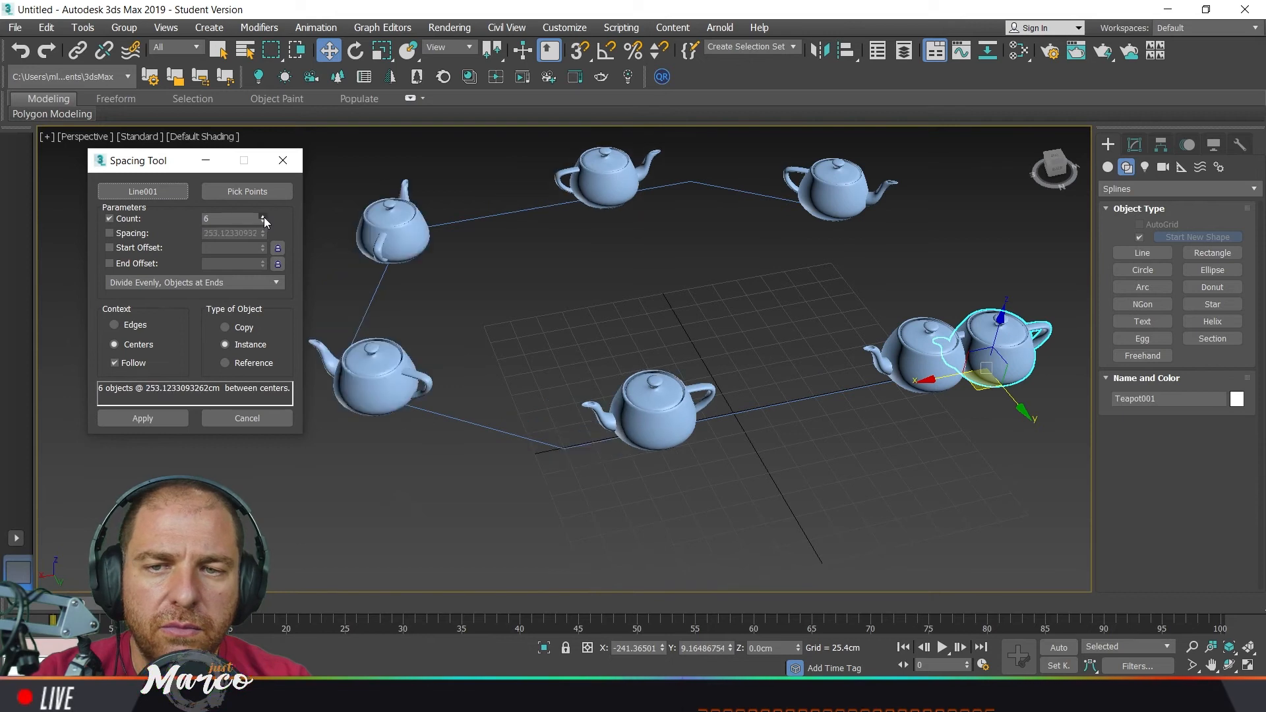
{"action": "left_click", "coordinate": [133, 363]}
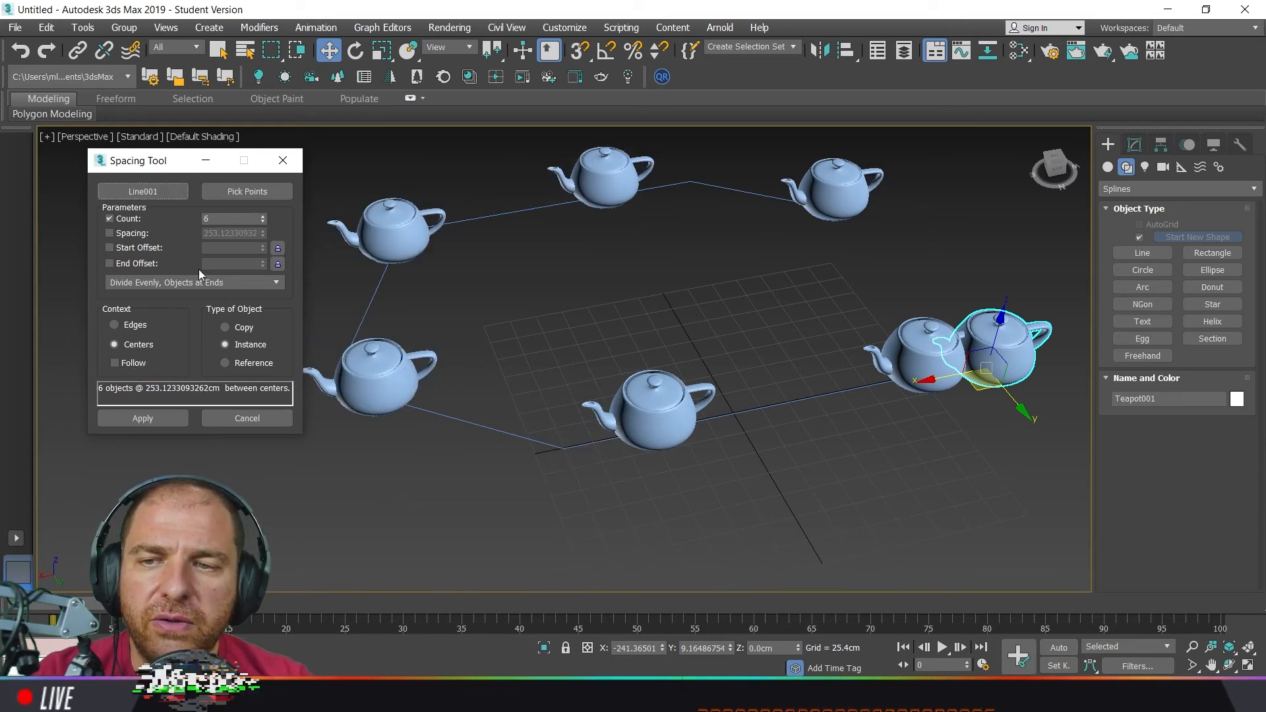
- Raise the teapot count along the path to 79 and turn Follow on
{"action": "left_click", "coordinate": [263, 217]}
{"action": "left_click", "coordinate": [263, 217]}
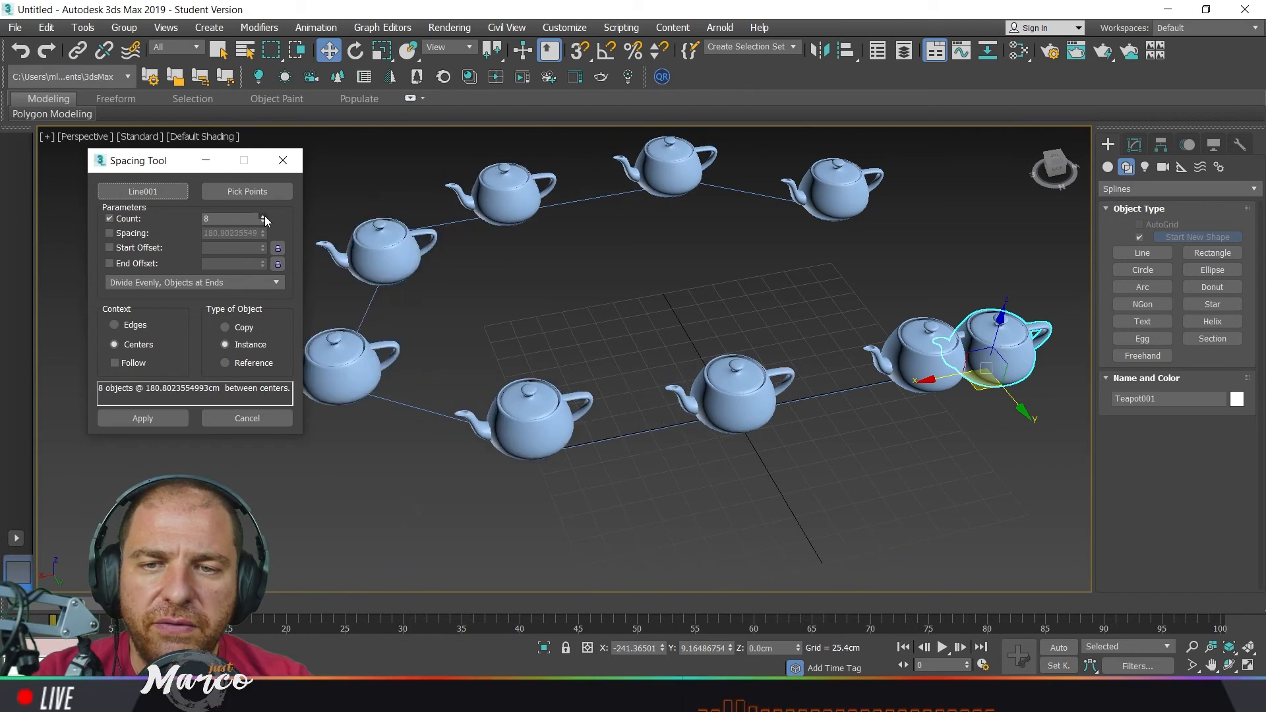
{"action": "left_click", "coordinate": [263, 216]}
{"action": "left_click", "coordinate": [262, 215]}
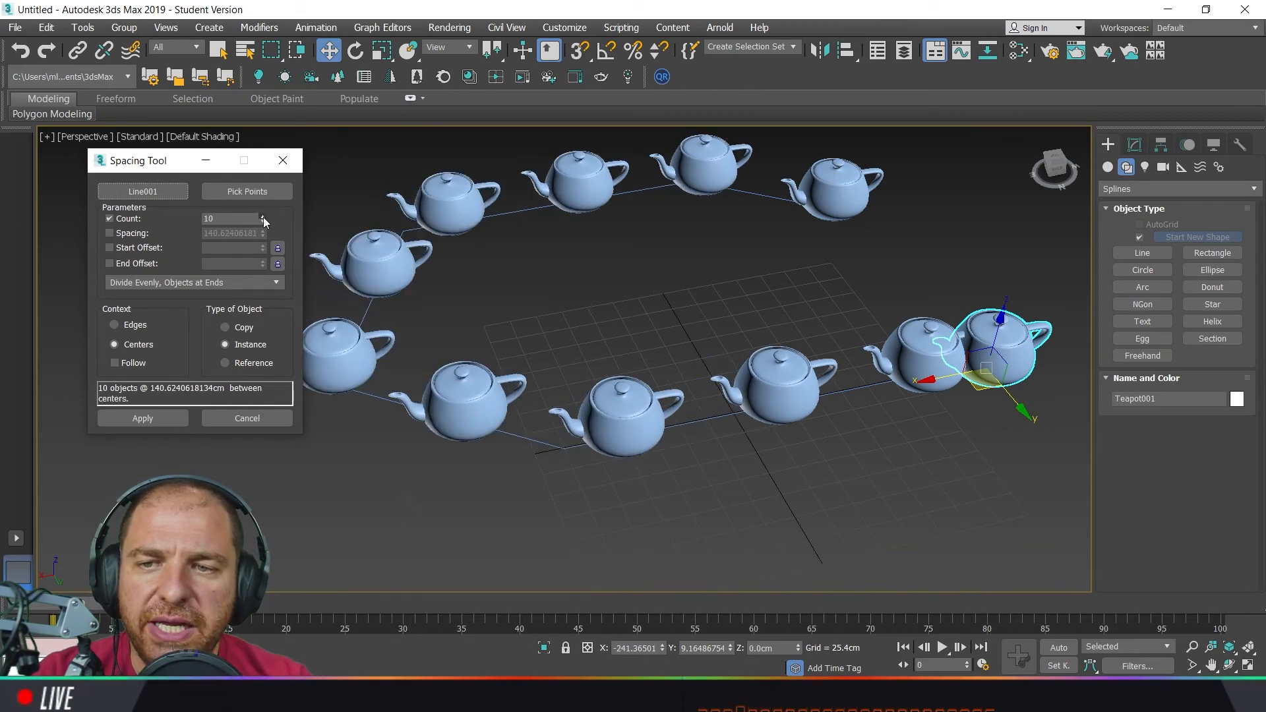
{"action": "left_click_drag", "start_coordinate": [263, 217], "coordinate": [263, 218]}
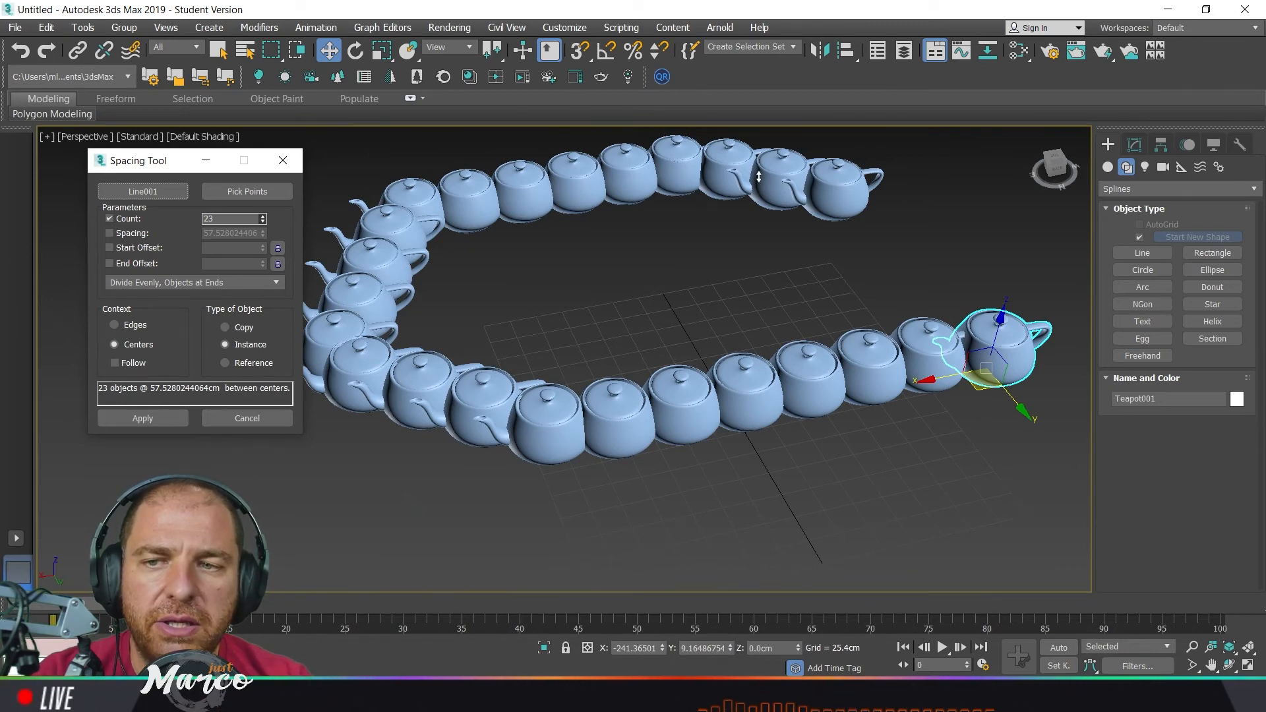
{"action": "left_click", "coordinate": [129, 363]}
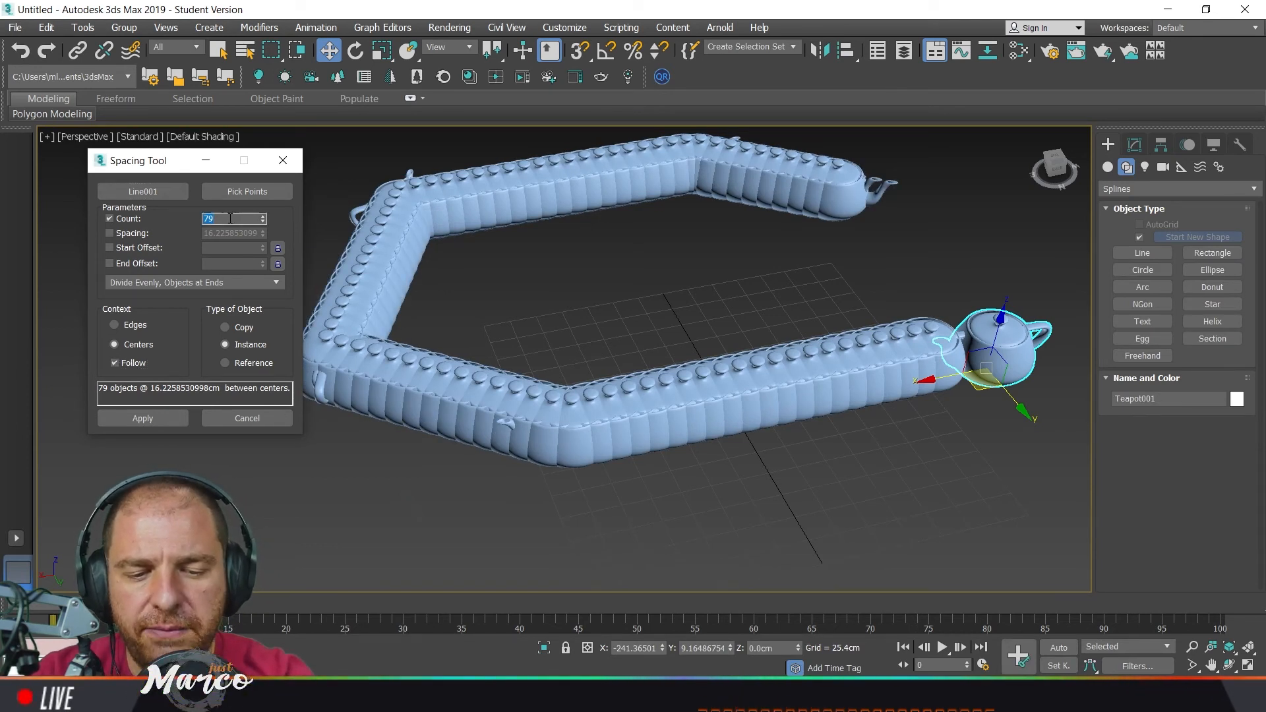
- Set the teapot count to 10, then switch Follow off and on again to compare the orientations
{"action": "key", "text": "Return"}
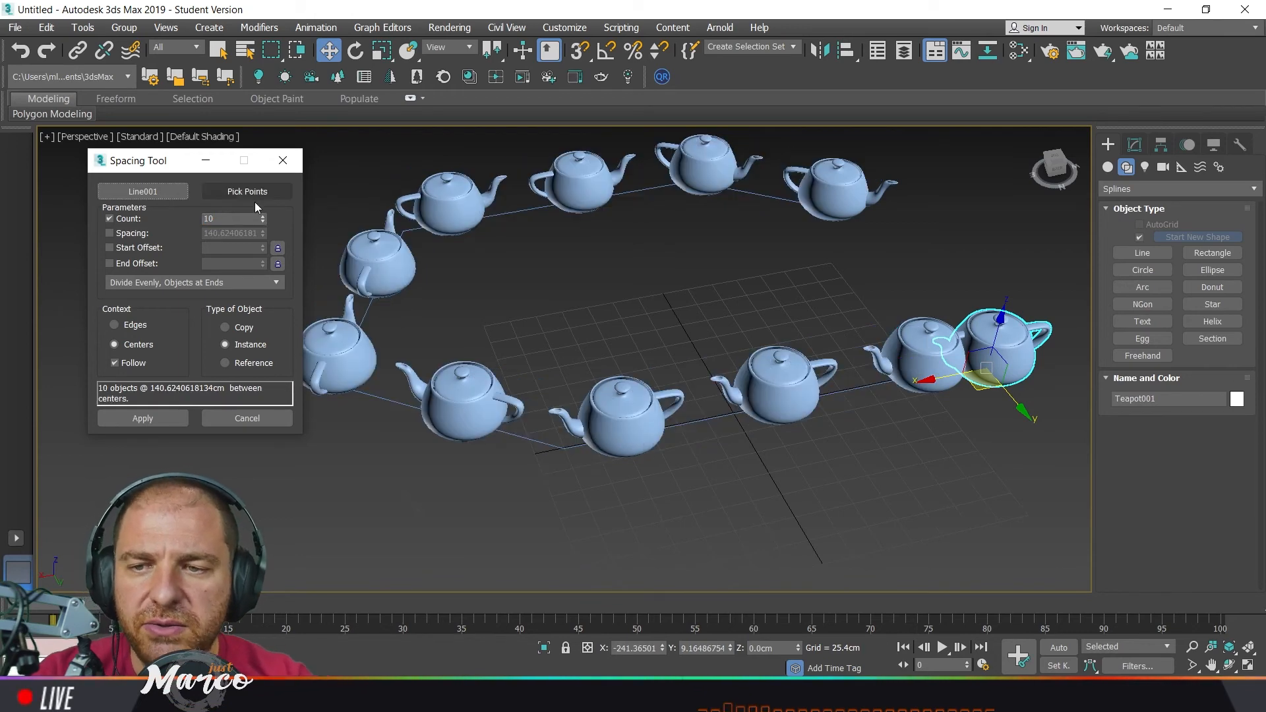
{"action": "left_click", "coordinate": [120, 365]}
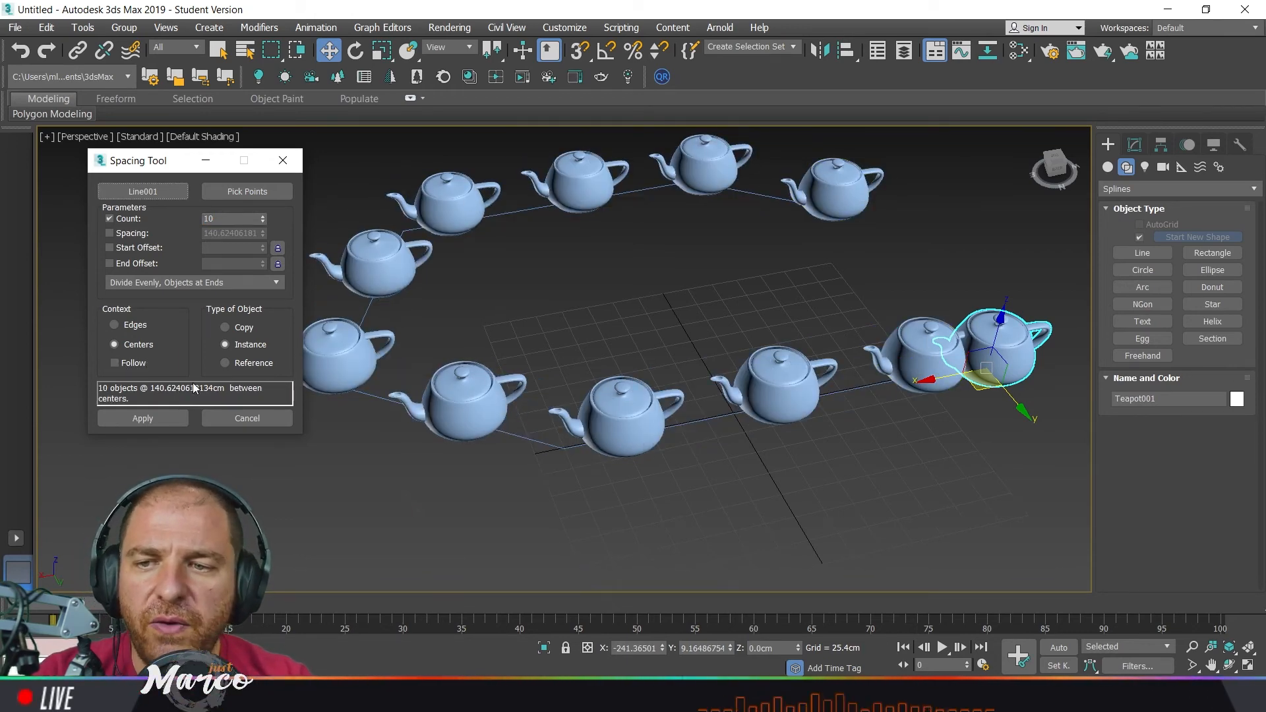
{"action": "left_click", "coordinate": [115, 364]}
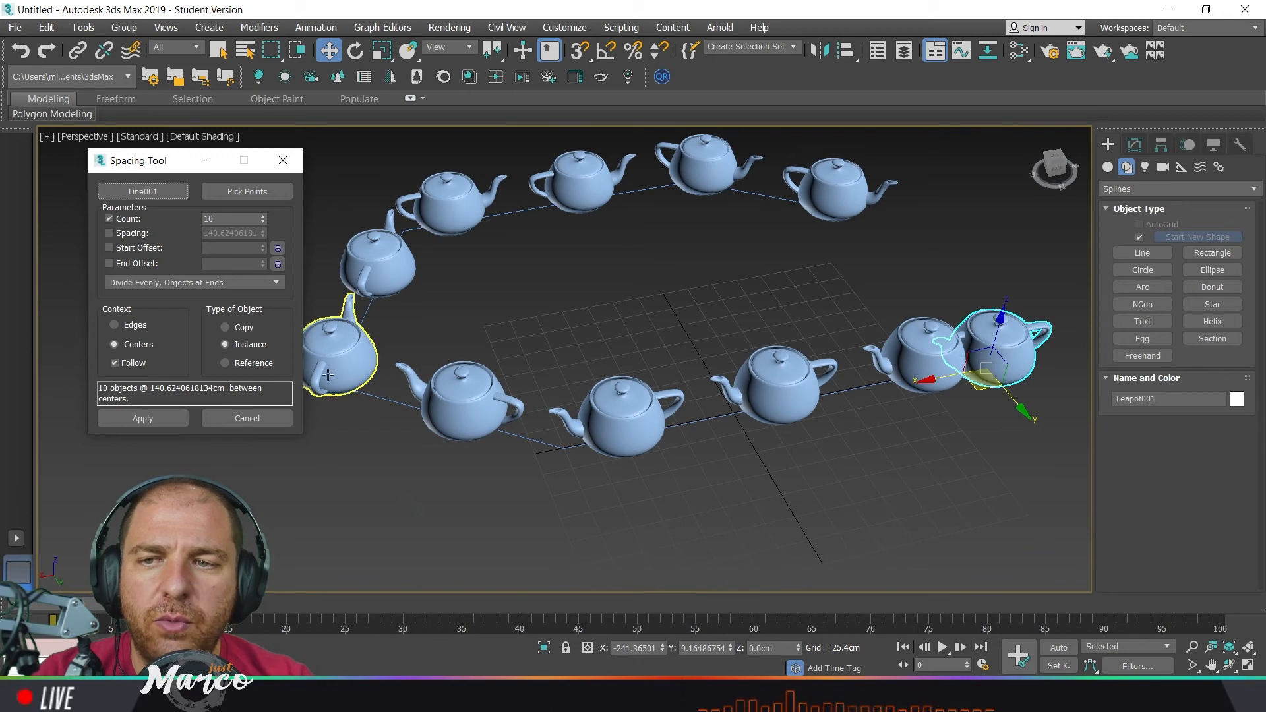
- Distribute the teapots by Spacing instead of Count and set the spacing to about 87.72 cm
{"action": "left_click", "coordinate": [109, 234]}
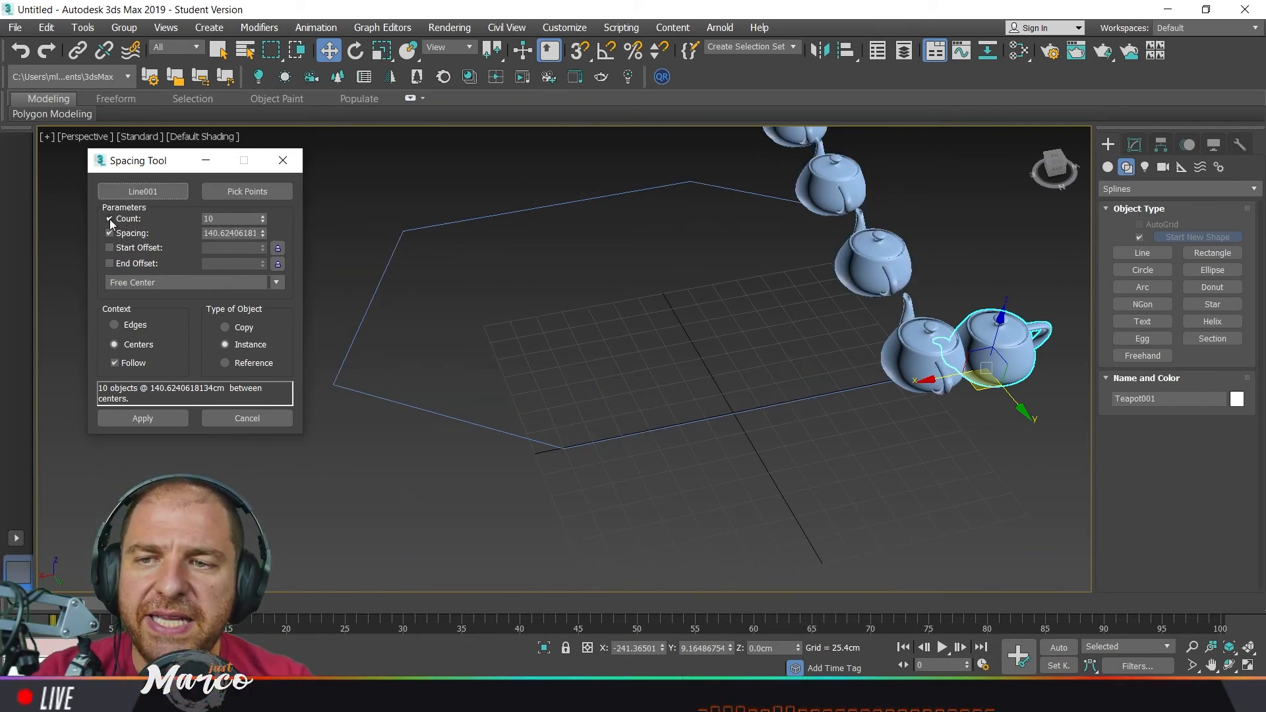
{"action": "left_click", "coordinate": [109, 219]}
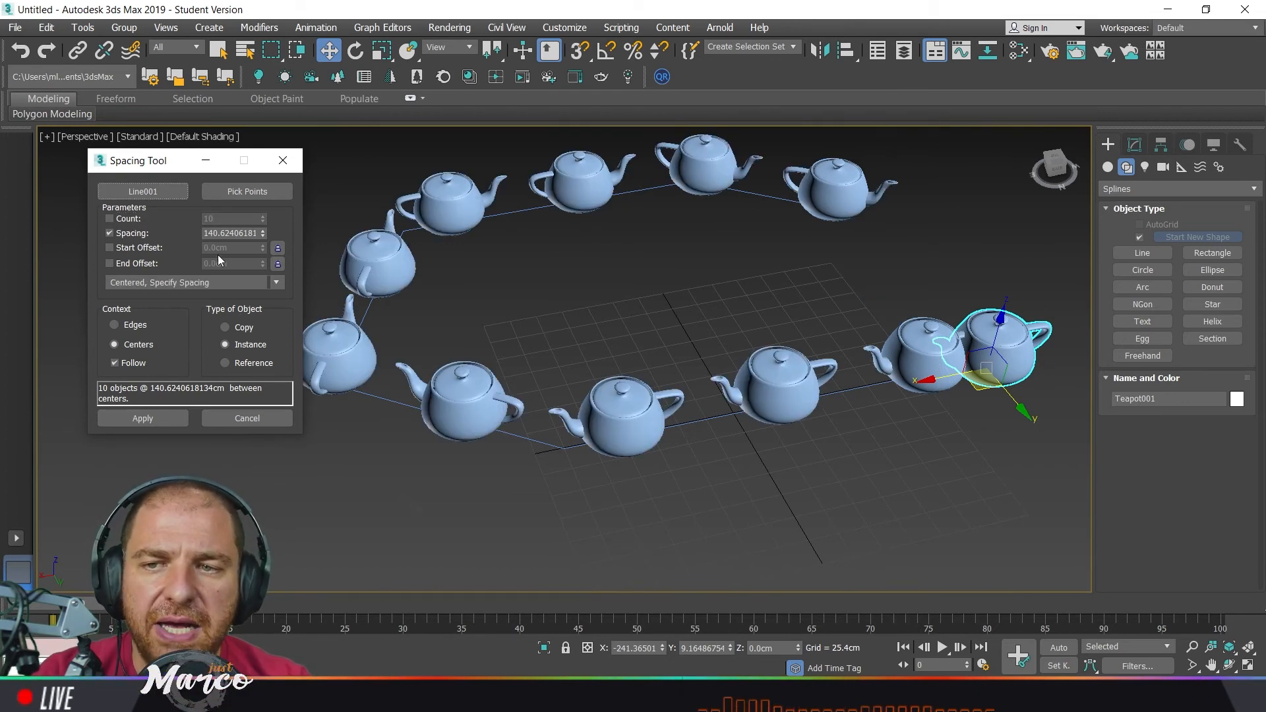
{"action": "left_click_drag", "start_coordinate": [265, 236], "coordinate": [377, 58]}
{"action": "left_click_drag", "start_coordinate": [373, 110], "coordinate": [529, 247]}
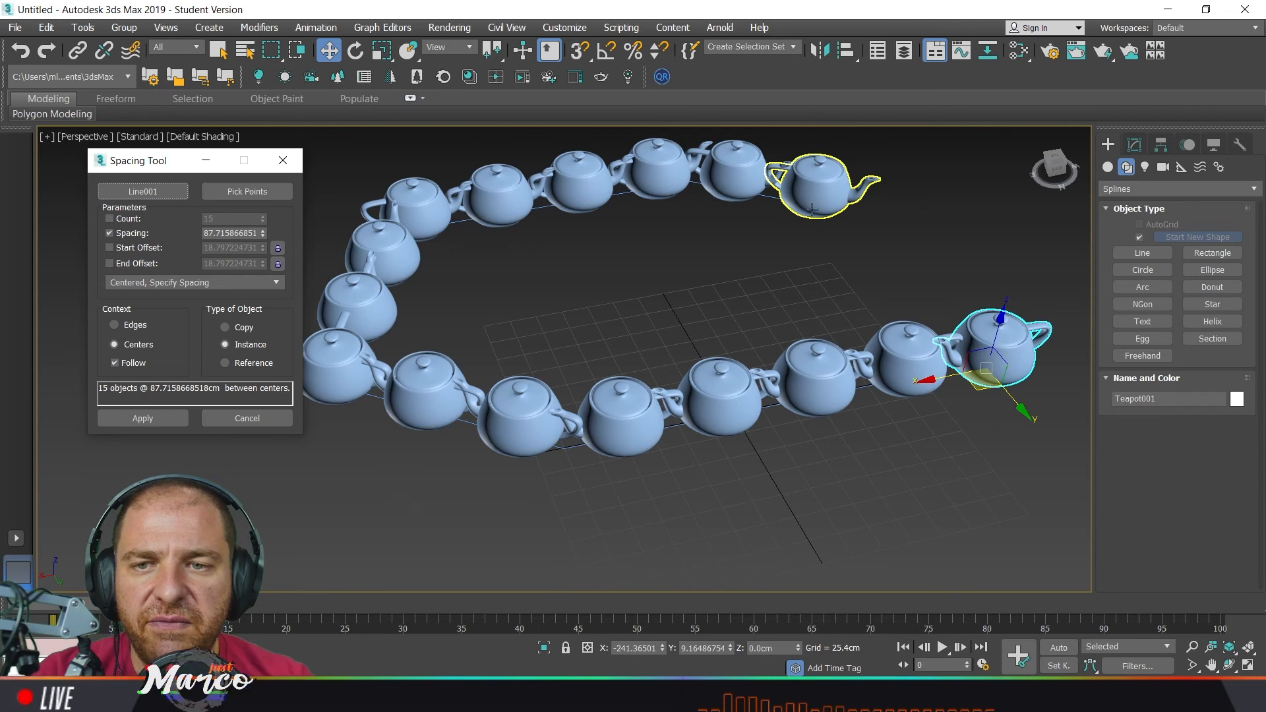
- Divide the teapots evenly by Count and Start Offset, with Spacing turned off
{"action": "left_click", "coordinate": [135, 247]}
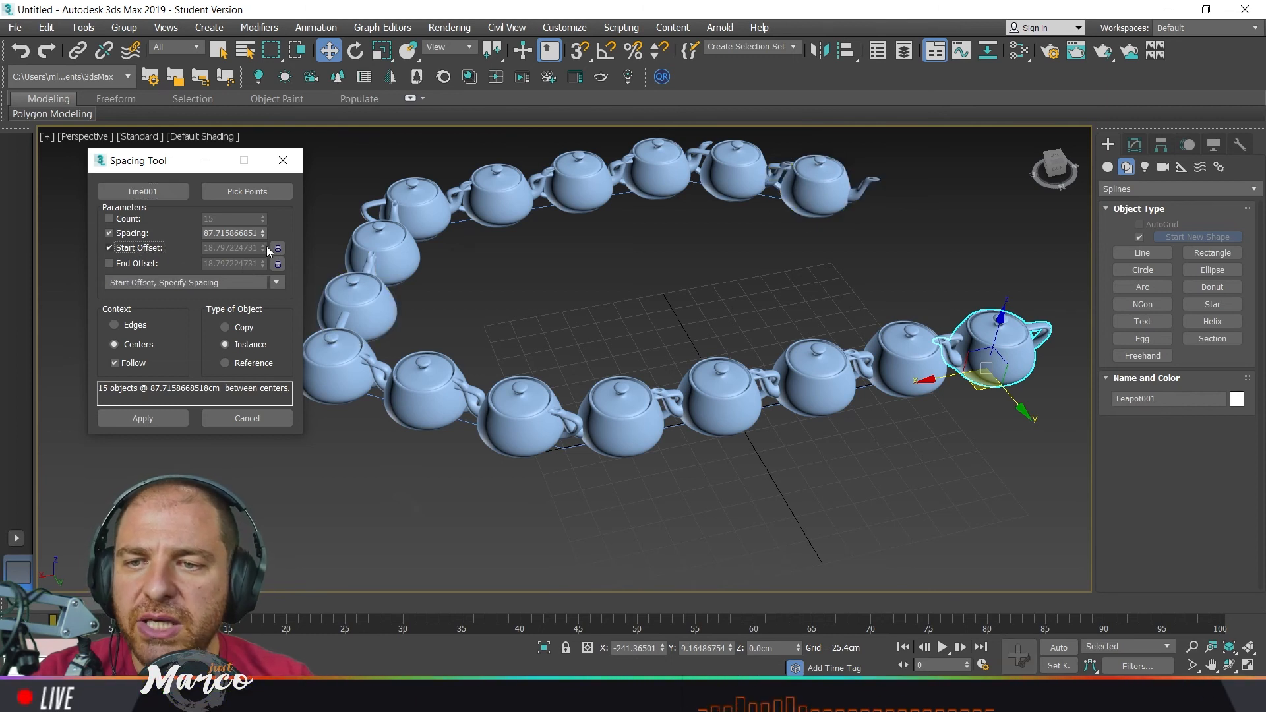
{"action": "left_click", "coordinate": [125, 220]}
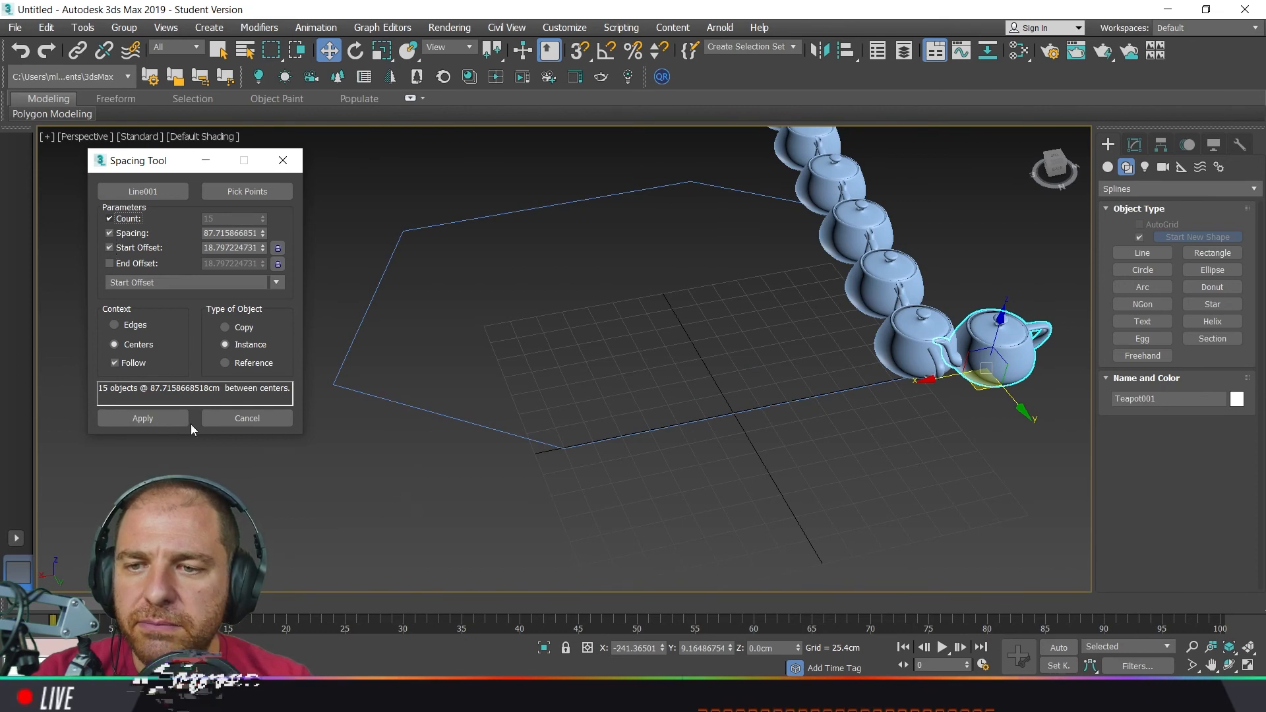
{"action": "left_click", "coordinate": [131, 219]}
{"action": "left_click", "coordinate": [124, 247]}
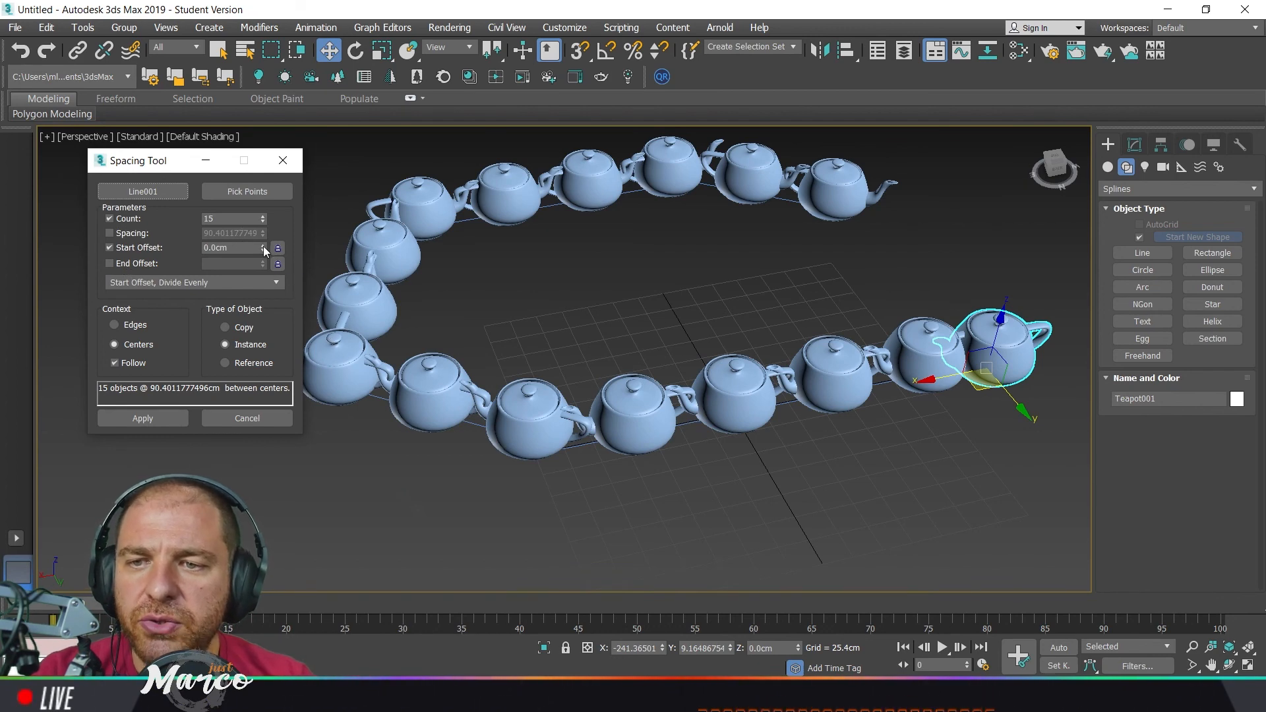
- Set the start offset to about 80.72 cm and enable an end offset of about 130.58 cm
{"action": "left_click_drag", "start_coordinate": [262, 248], "coordinate": [373, 317]}
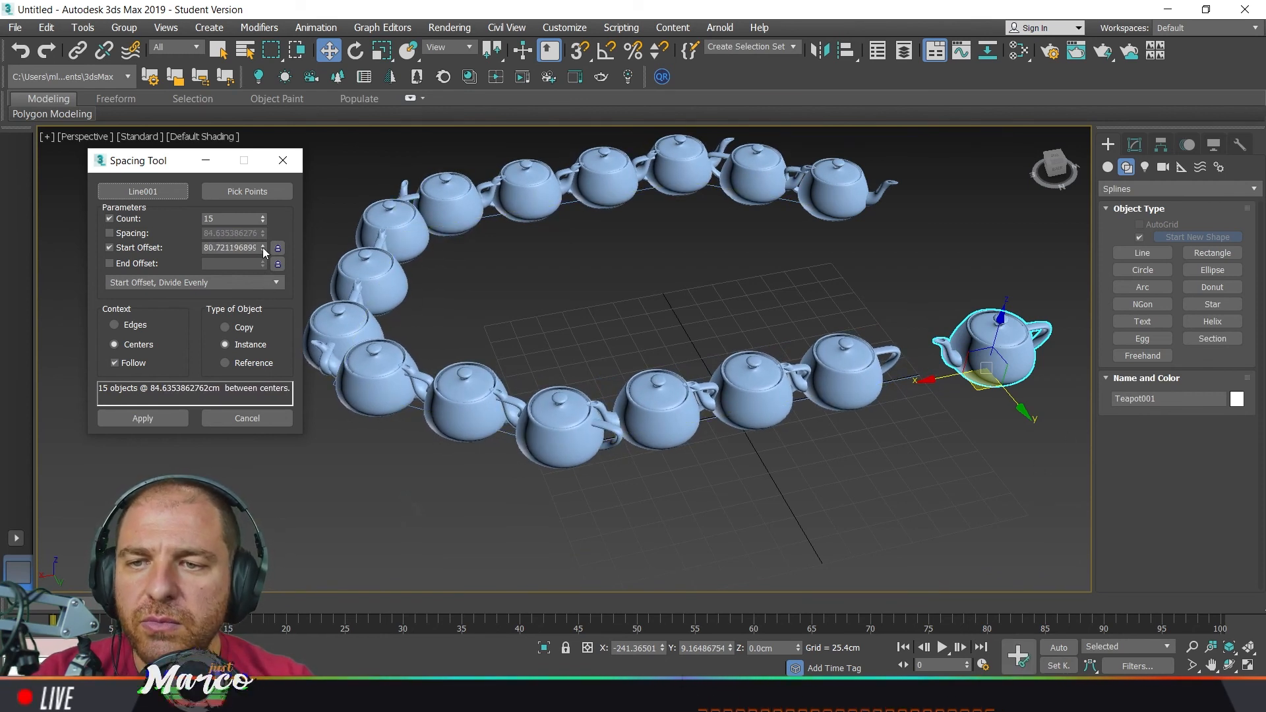
{"action": "left_click", "coordinate": [111, 263]}
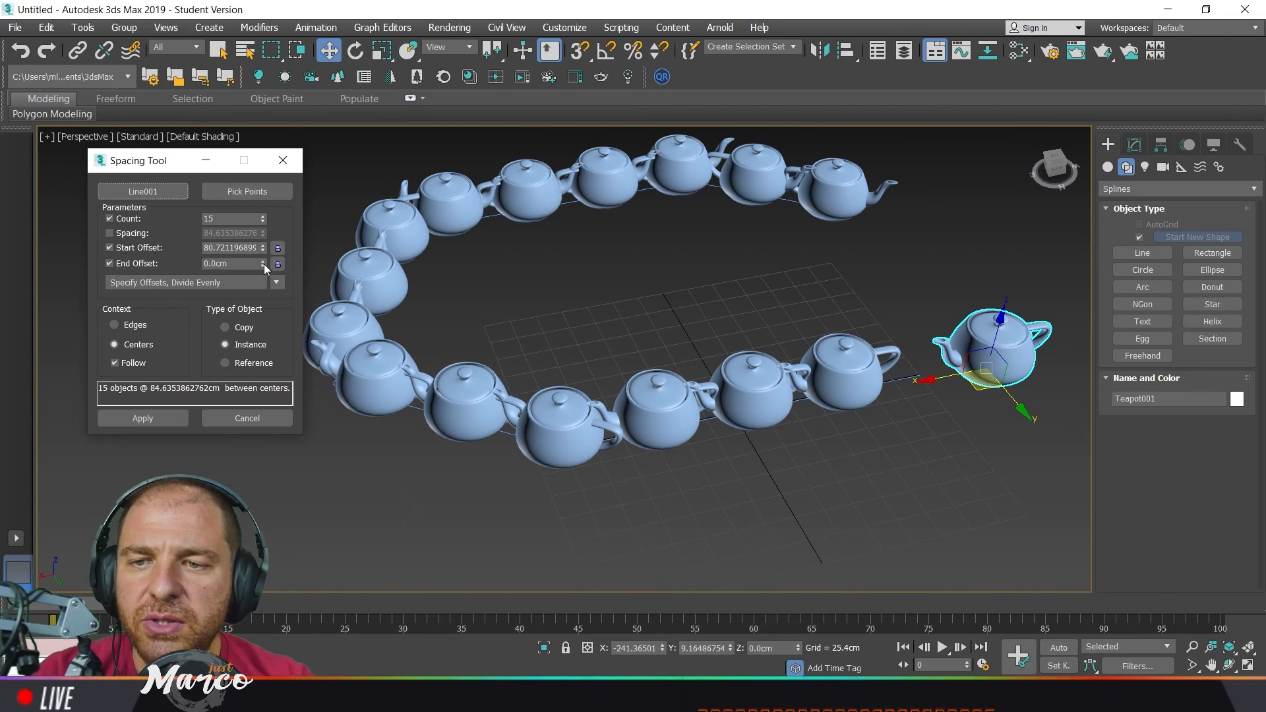
{"action": "left_click_drag", "start_coordinate": [263, 264], "coordinate": [773, 235]}
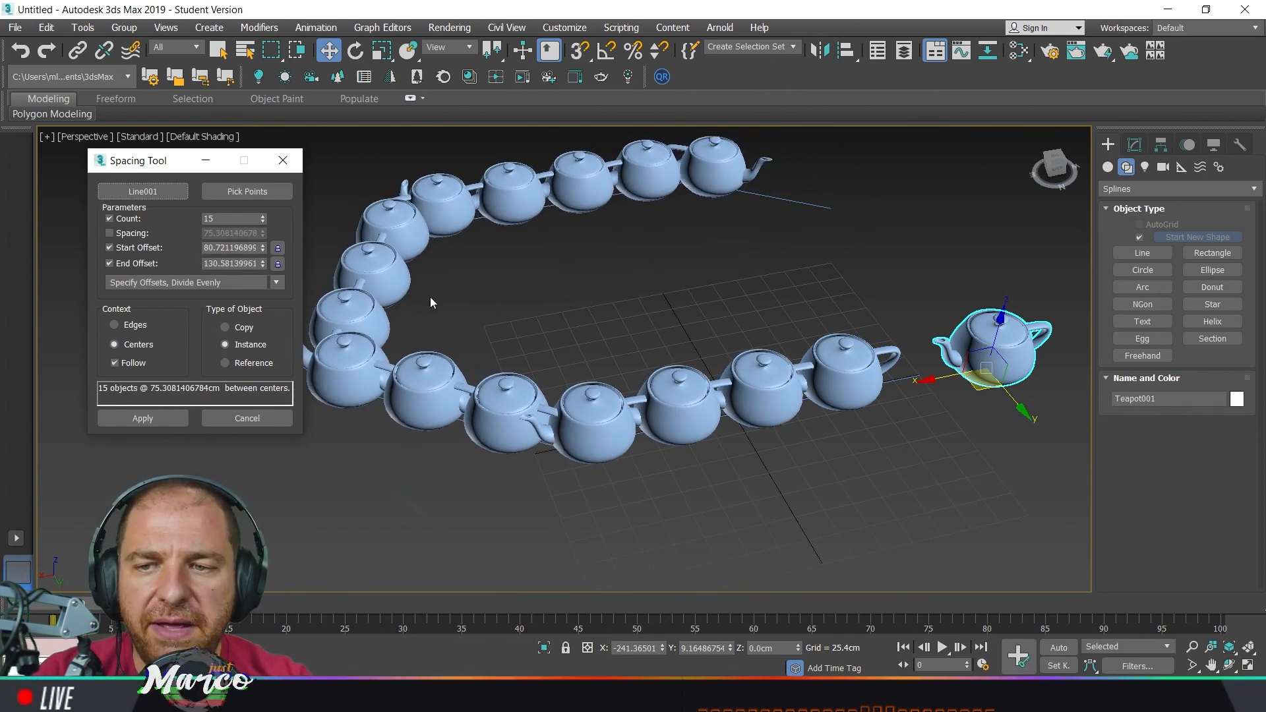